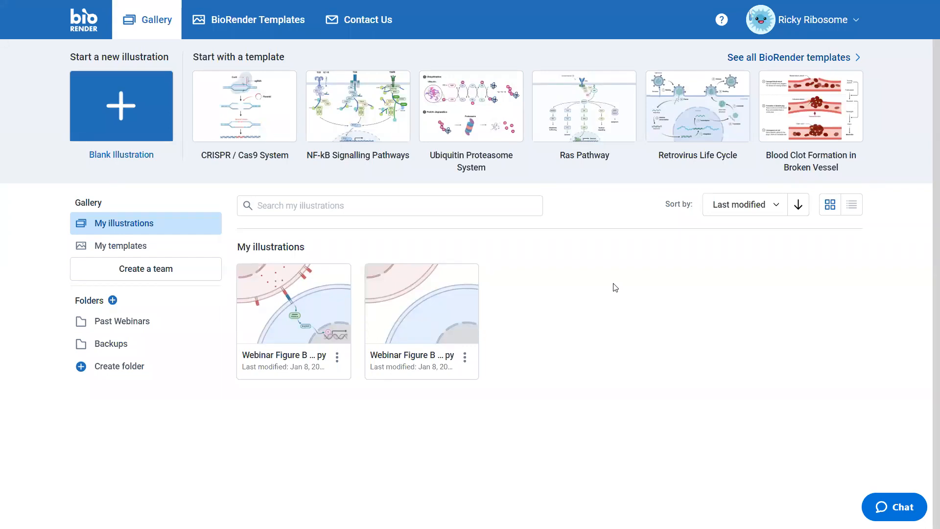
Step: Create a blank illustration named "webinar figure 2020-01-08" with the Slide size, 10in x 7in
{"action": "left_click", "coordinate": [140, 122]}
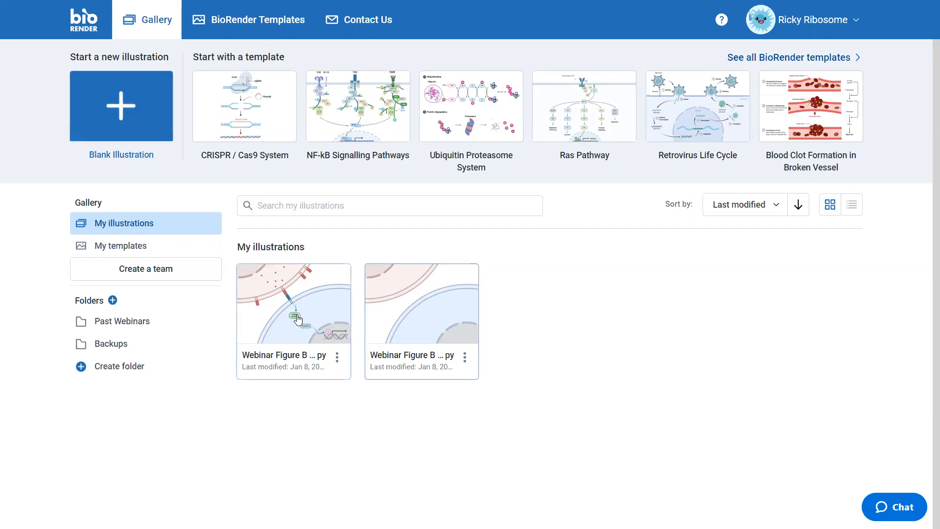
{"action": "left_click", "coordinate": [150, 112]}
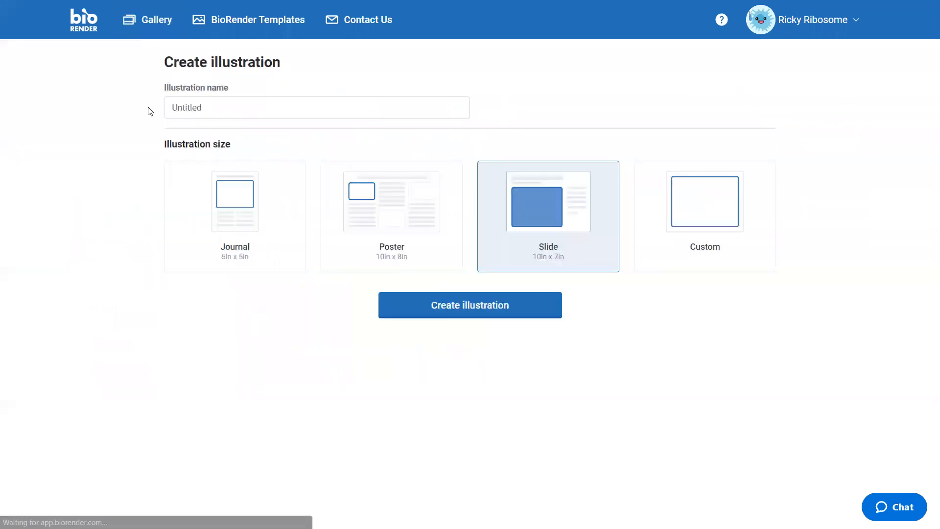
{"action": "left_click", "coordinate": [228, 107]}
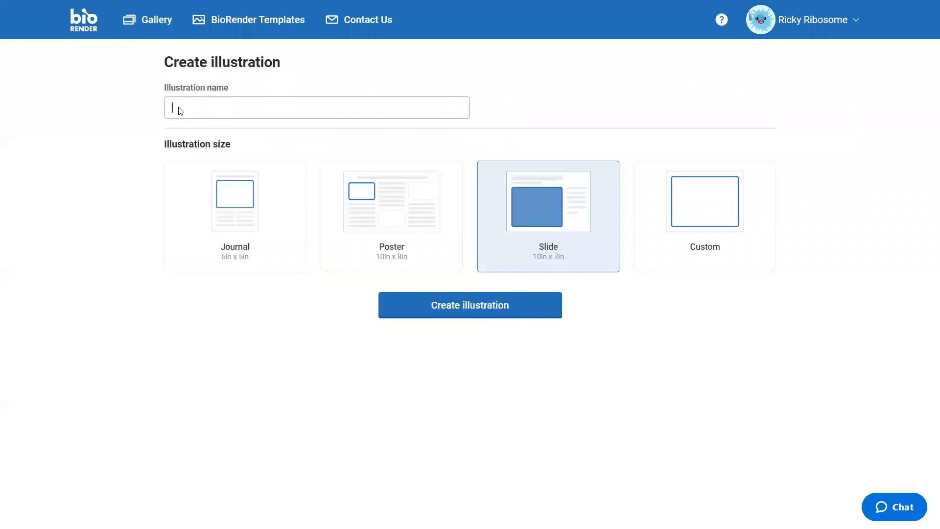
{"action": "type", "text": "webinar figure 2020-01-08"}
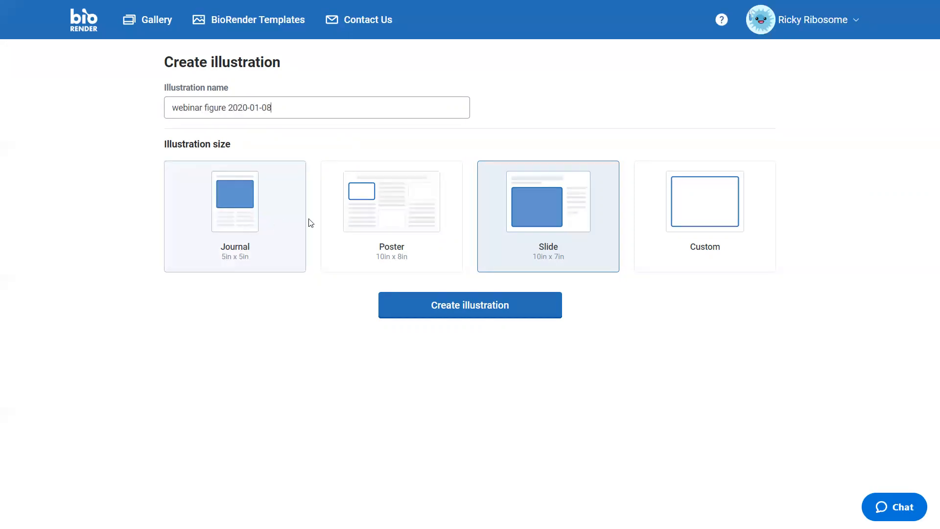
{"action": "left_click", "coordinate": [615, 316]}
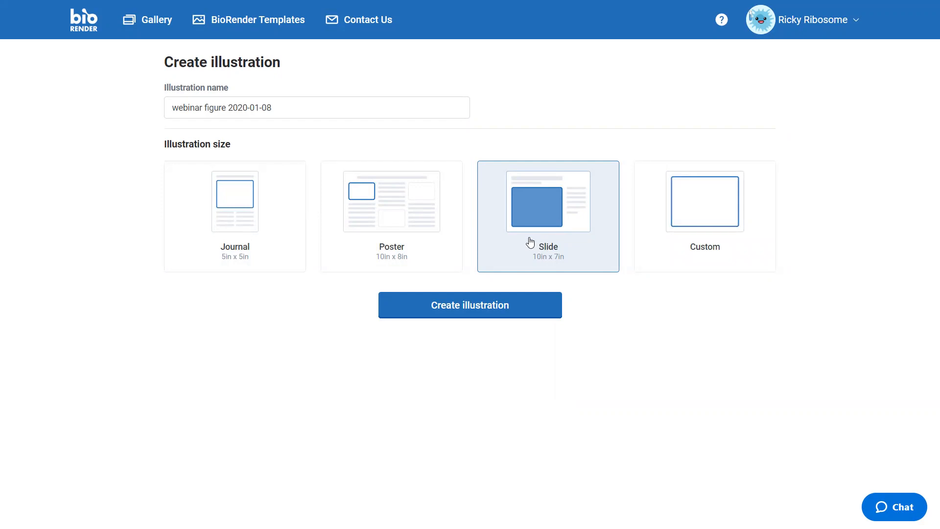
{"action": "left_click", "coordinate": [515, 306]}
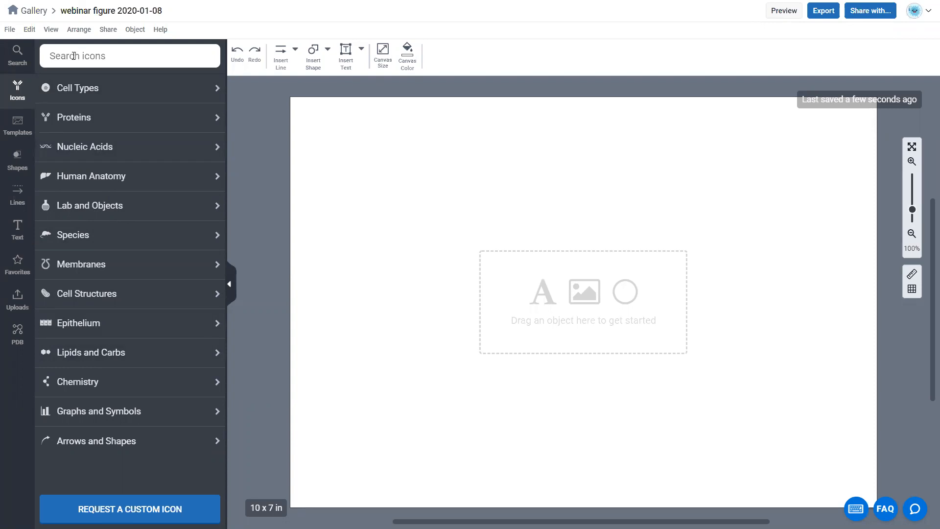
Step: Show the template categories, toggle the canvas grid on and off, and turn on the ruler
{"action": "left_click", "coordinate": [20, 130]}
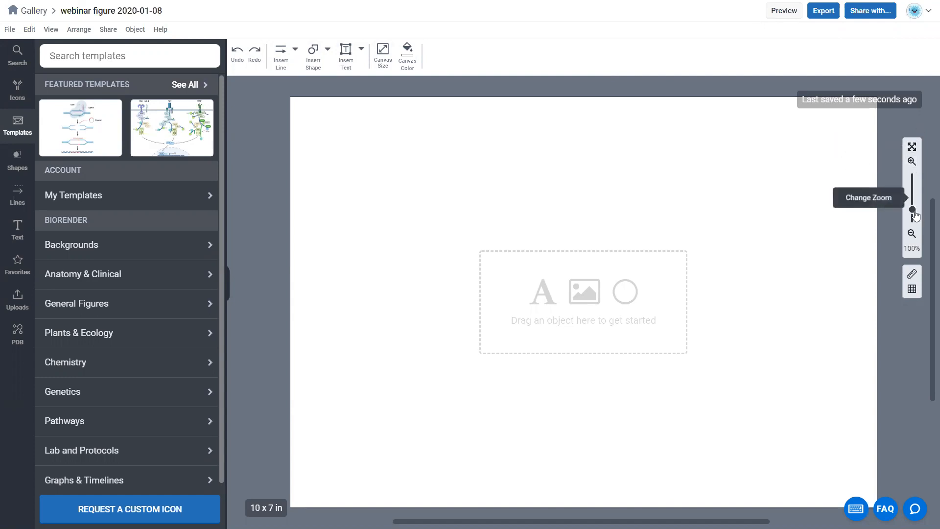
{"action": "left_click", "coordinate": [912, 290]}
{"action": "left_click", "coordinate": [912, 289]}
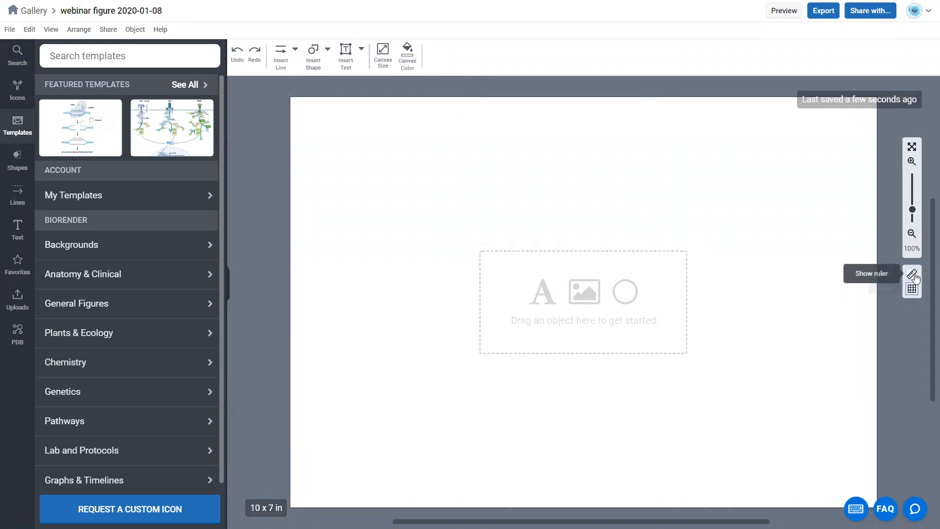
{"action": "left_click", "coordinate": [913, 276]}
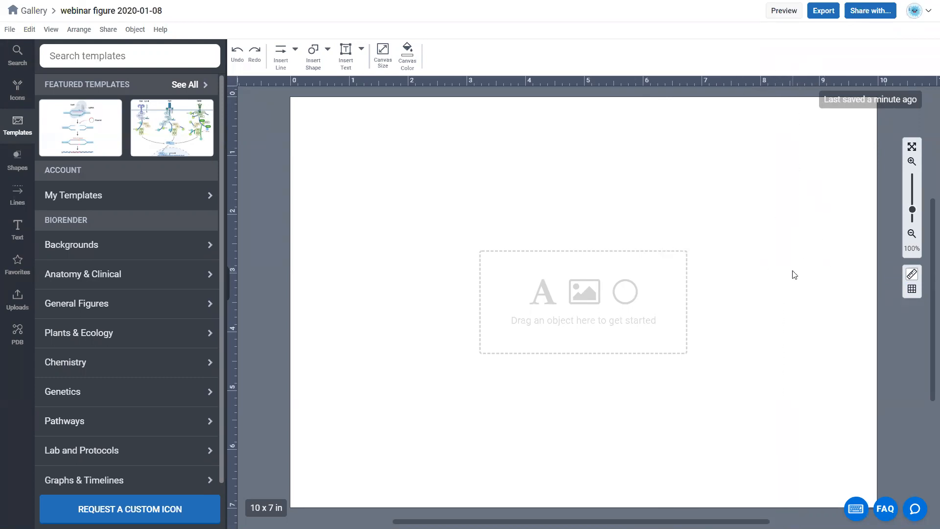
Step: Look through the list of keyboard shortcuts, including the selection, view and move actions
{"action": "left_click", "coordinate": [855, 506]}
{"action": "scroll", "coordinate": [806, 147], "scroll_direction": "down", "scroll_amount": 7}
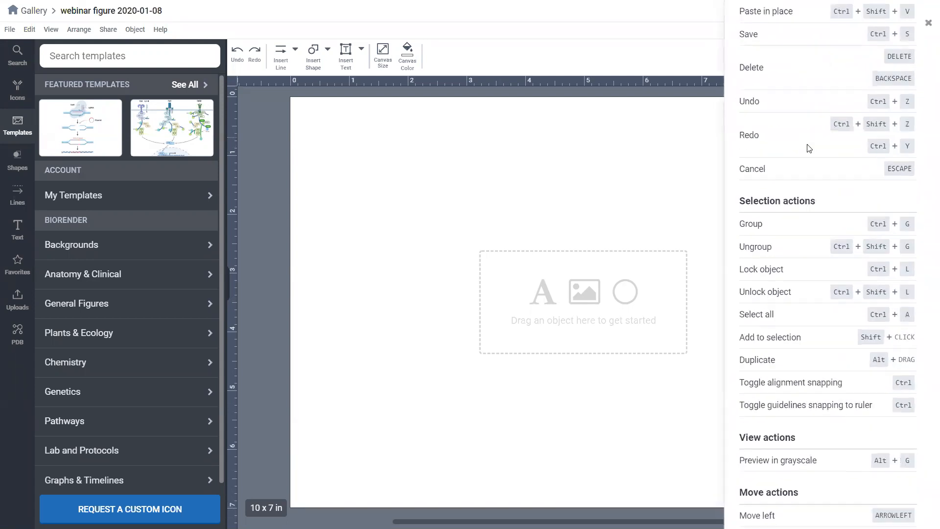
{"action": "scroll", "coordinate": [808, 206], "scroll_direction": "down", "scroll_amount": 6}
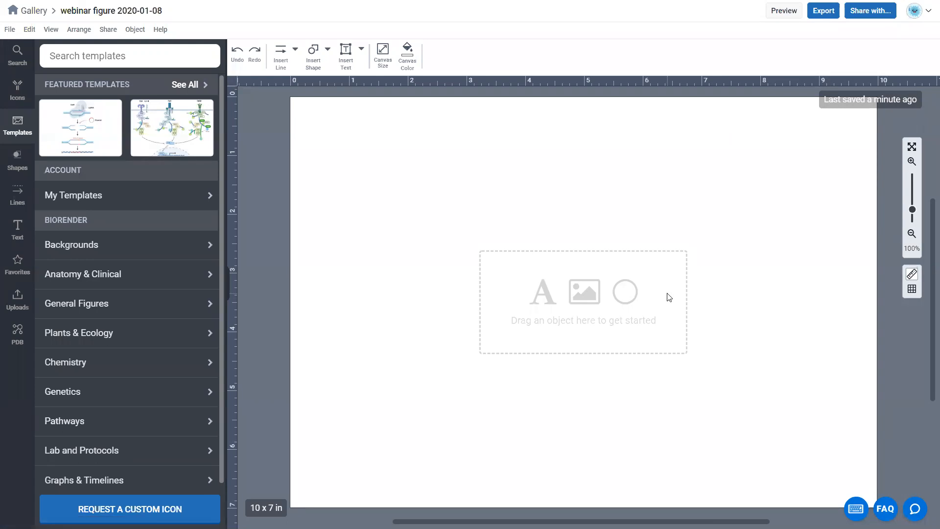
Step: Search the icons for "phospholipid" and place the filled landscape arc membrane with phospholipid bilayer on the canvas
{"action": "left_click", "coordinate": [16, 92]}
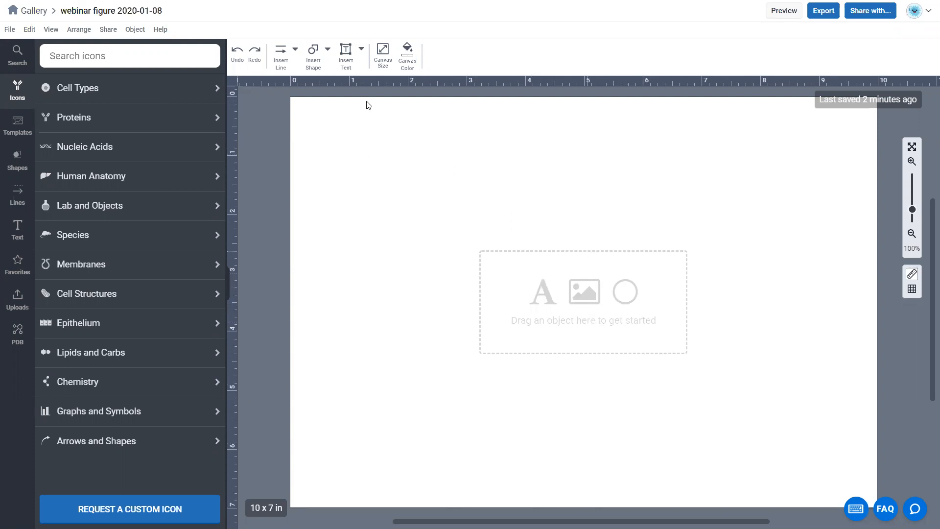
{"action": "left_click", "coordinate": [133, 53]}
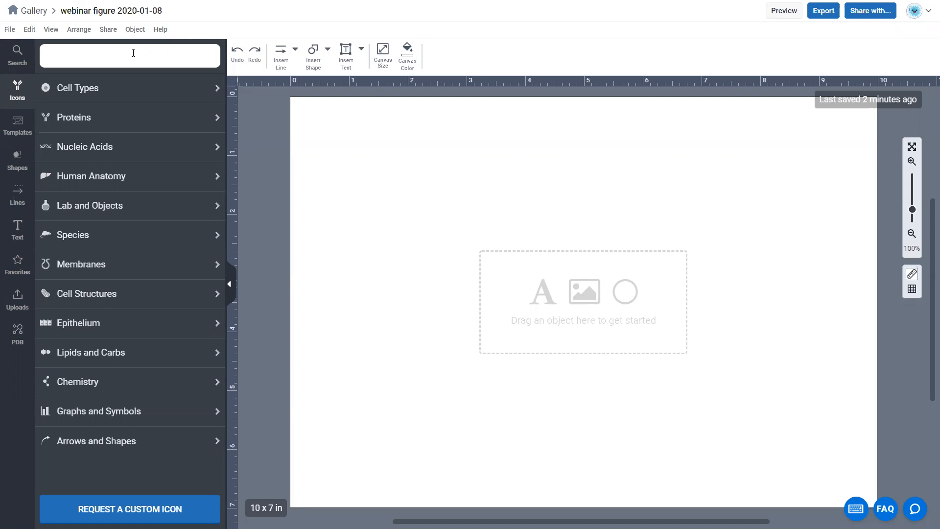
{"action": "type", "text": "phos"}
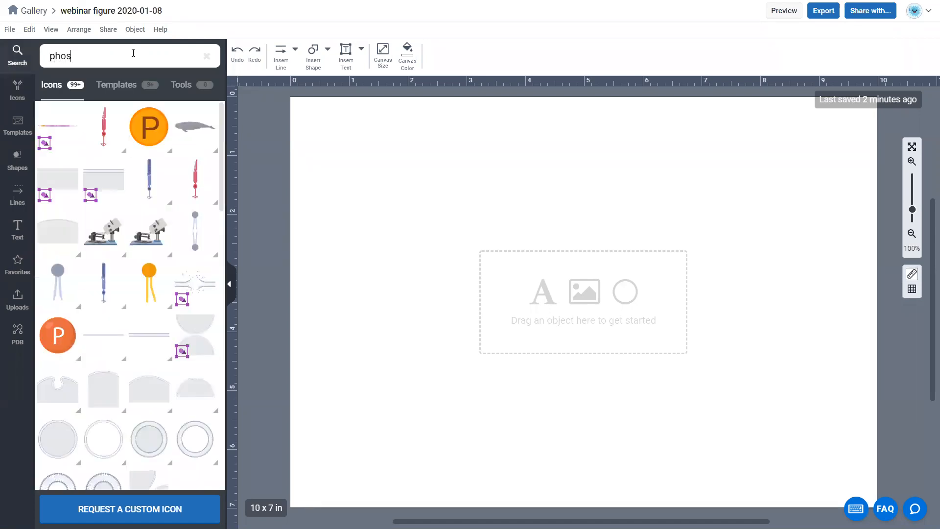
{"action": "type", "text": "pholipi"}
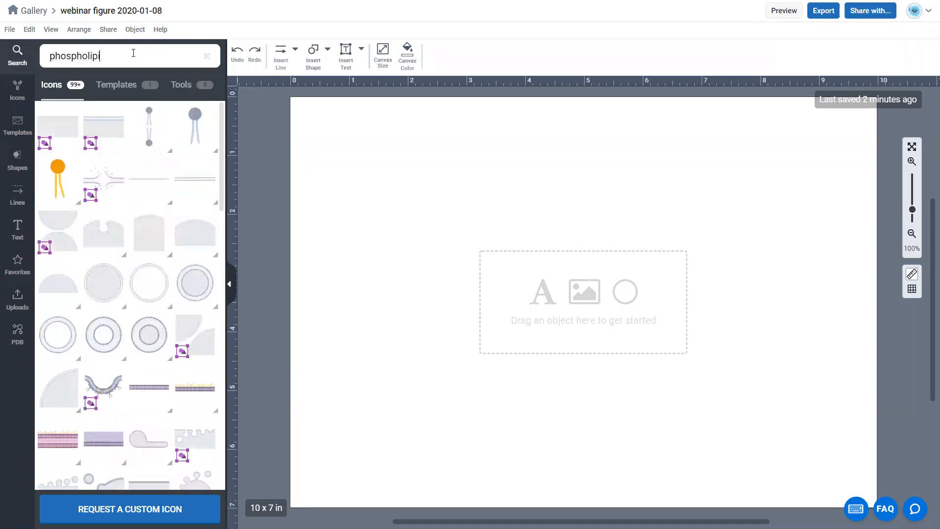
{"action": "type", "text": "d"}
{"action": "mouse_move", "coordinate": [189, 225]}
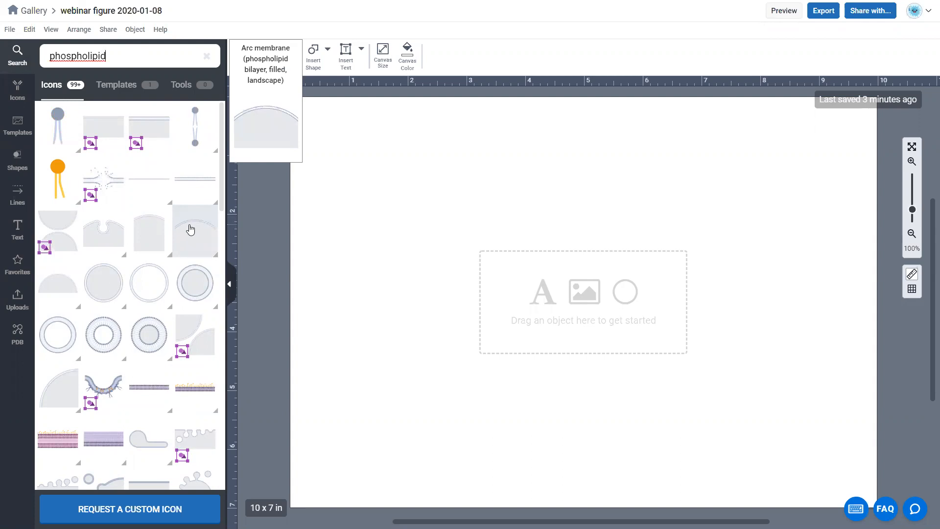
{"action": "left_click_drag", "start_coordinate": [190, 229], "coordinate": [657, 318]}
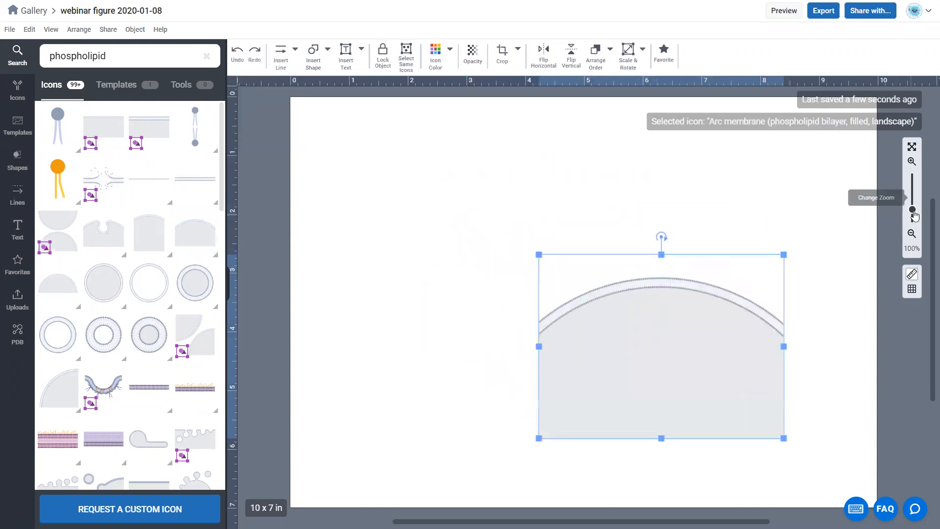
Step: Enlarge the arc membrane, rotate it counterclockwise and move it toward the canvas's lower-right corner
{"action": "left_click", "coordinate": [912, 234]}
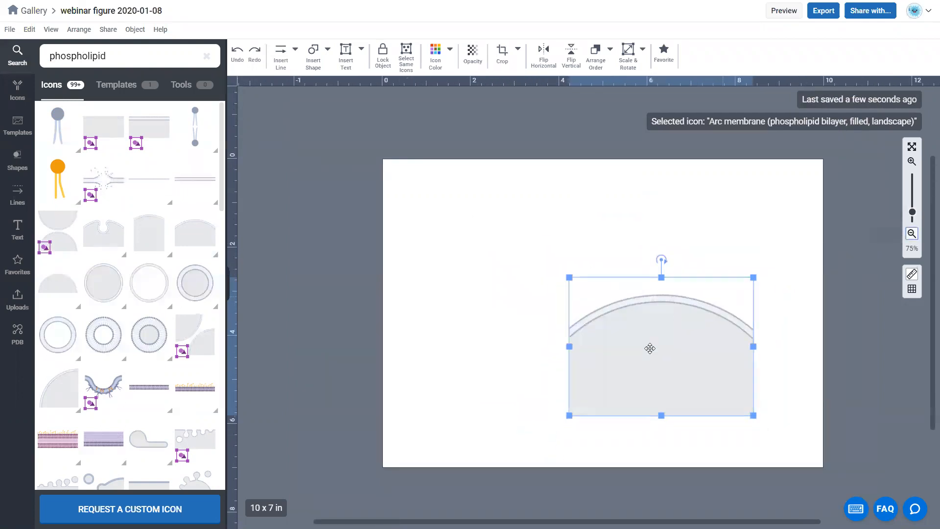
{"action": "left_click_drag", "start_coordinate": [665, 333], "coordinate": [681, 296]}
{"action": "left_click_drag", "start_coordinate": [584, 377], "coordinate": [396, 461]}
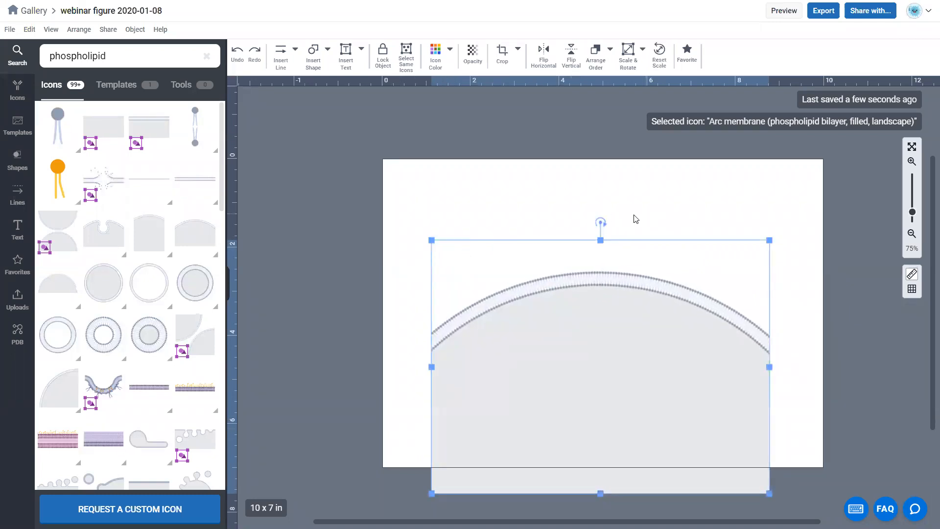
{"action": "left_click_drag", "start_coordinate": [601, 222], "coordinate": [538, 233]}
{"action": "left_click_drag", "start_coordinate": [688, 349], "coordinate": [776, 335]}
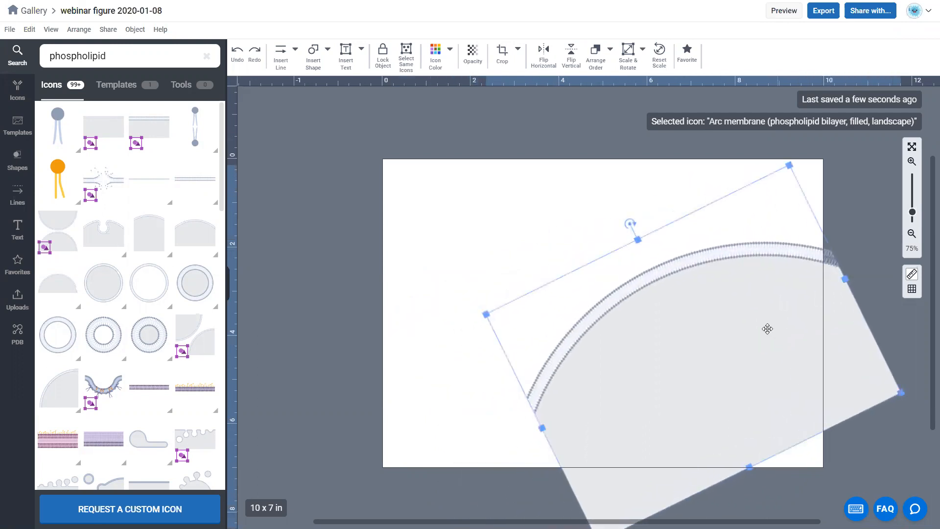
Step: Scale the arc membrane up further and tilt it slightly more so its arc spans from the canvas's bottom edge to its right edge
{"action": "scroll", "coordinate": [766, 318], "scroll_direction": "down", "scroll_amount": 2}
{"action": "left_click_drag", "start_coordinate": [597, 466], "coordinate": [478, 304]}
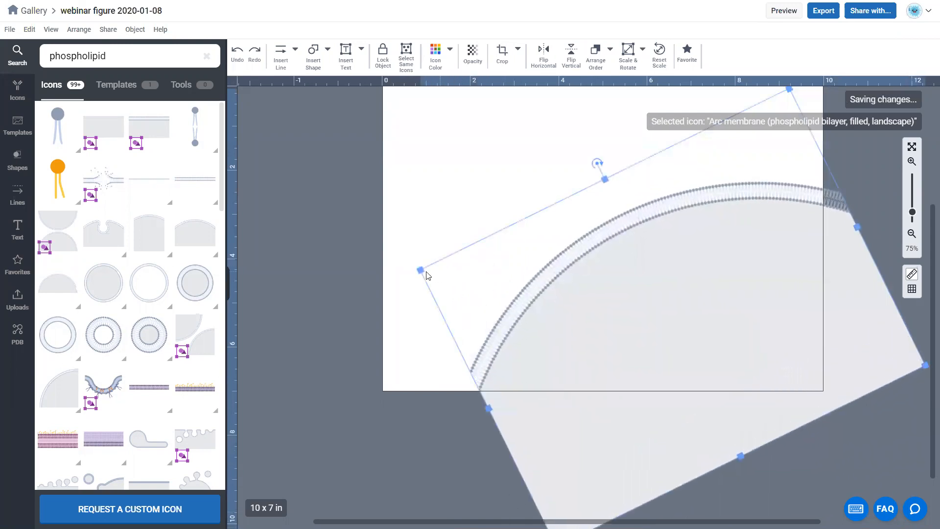
{"action": "left_click_drag", "start_coordinate": [421, 269], "coordinate": [388, 266]}
{"action": "left_click_drag", "start_coordinate": [707, 262], "coordinate": [726, 283]}
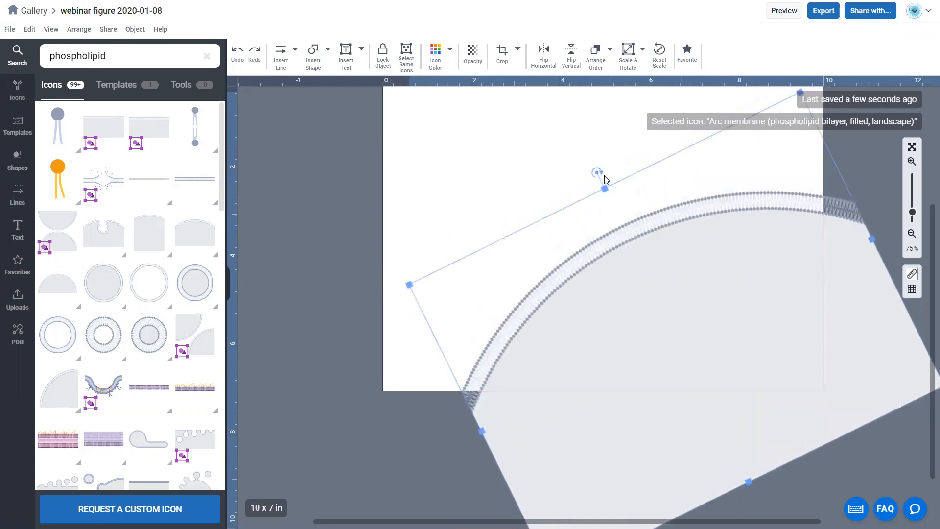
{"action": "left_click_drag", "start_coordinate": [597, 171], "coordinate": [579, 181]}
{"action": "left_click_drag", "start_coordinate": [715, 279], "coordinate": [710, 266]}
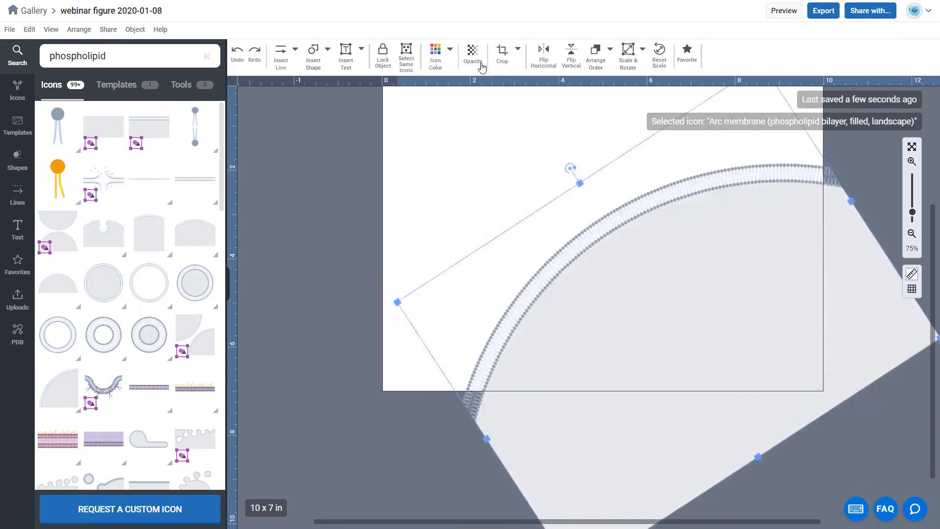
Step: Recolor the arc membrane light blue
{"action": "left_click", "coordinate": [449, 58]}
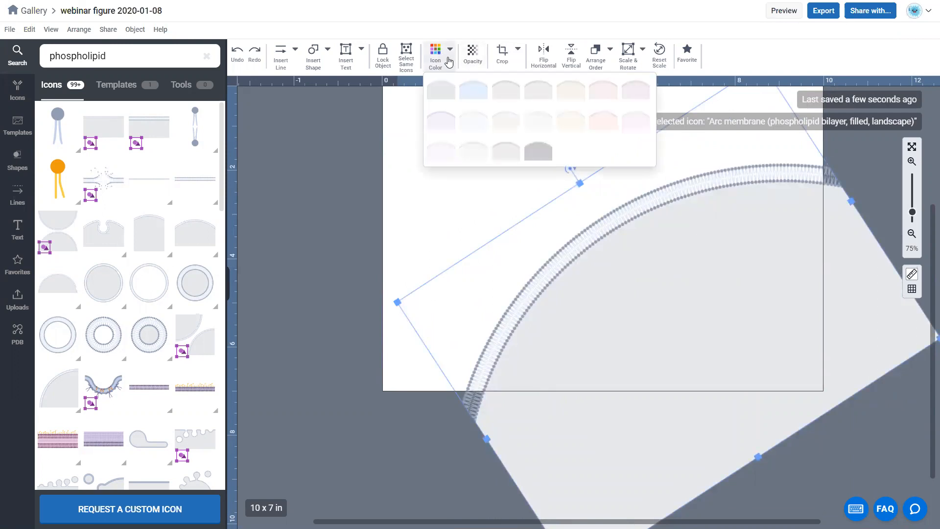
{"action": "left_click", "coordinate": [471, 93]}
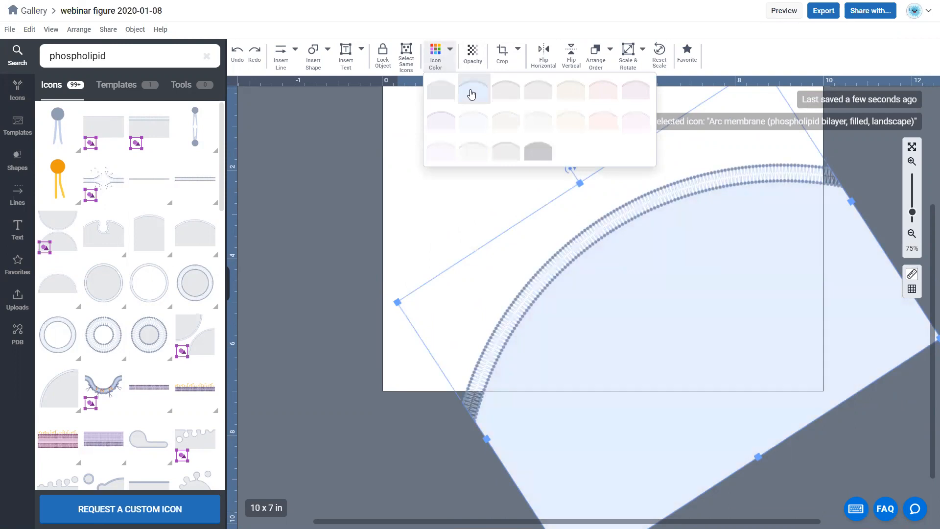
{"action": "left_click", "coordinate": [402, 177]}
{"action": "scroll", "coordinate": [426, 184], "scroll_direction": "up", "scroll_amount": 3}
{"action": "left_click", "coordinate": [639, 293]}
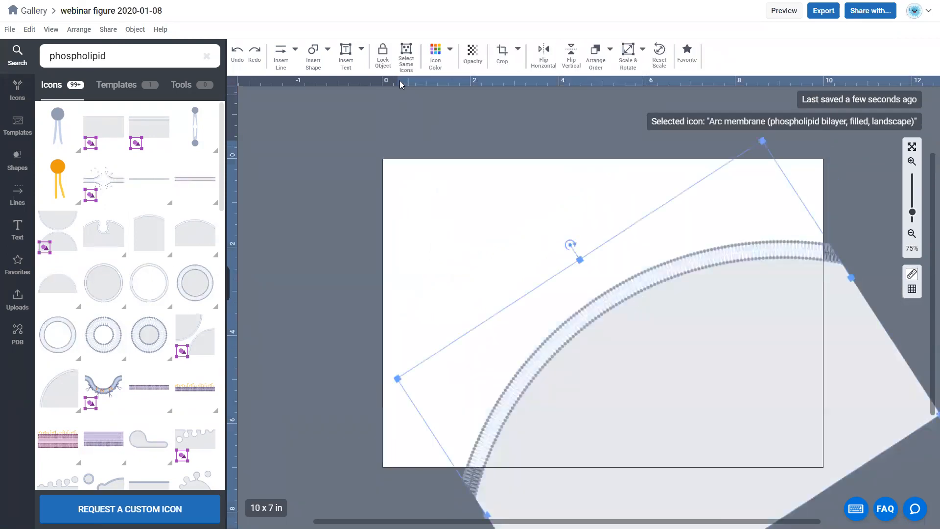
{"action": "left_click", "coordinate": [443, 58]}
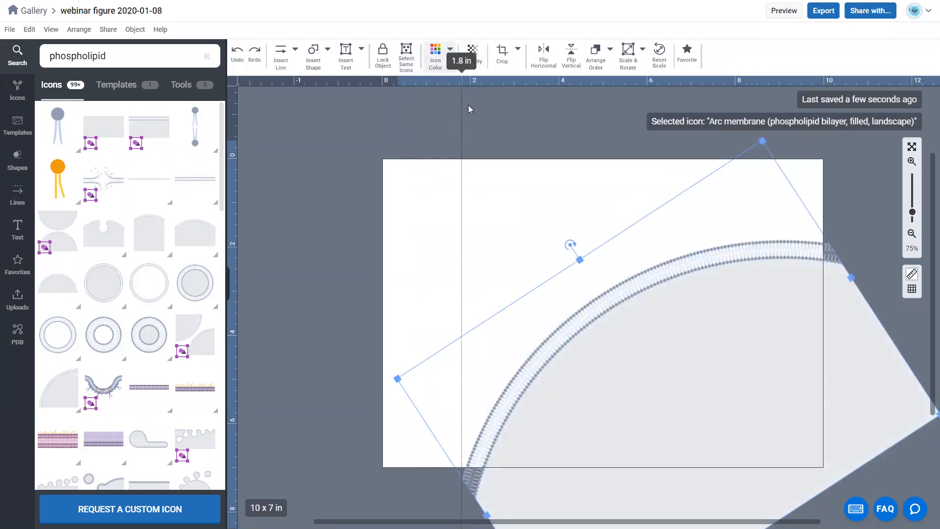
{"action": "left_click", "coordinate": [509, 162]}
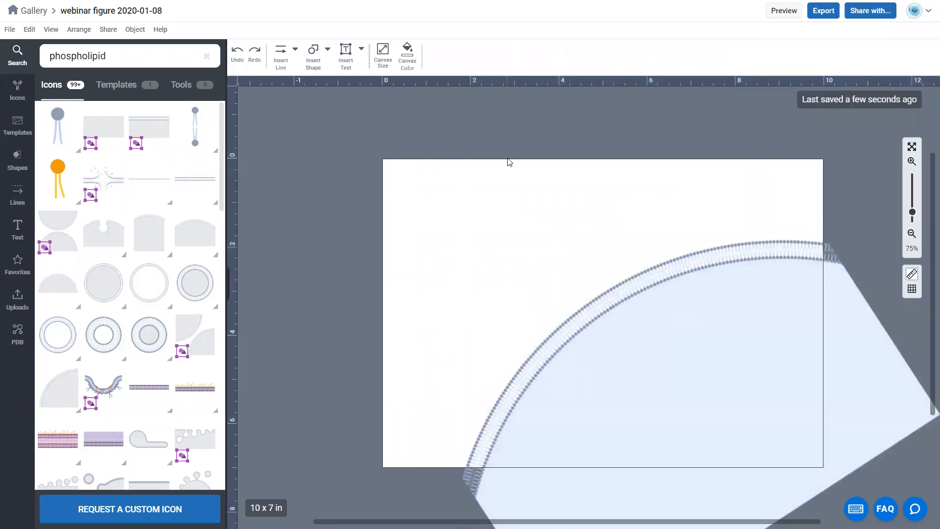
Step: Duplicate the blue arc membrane, rotate the copy to curve the opposite way and place it over the canvas's upper-left corner
{"action": "left_click", "coordinate": [664, 302]}
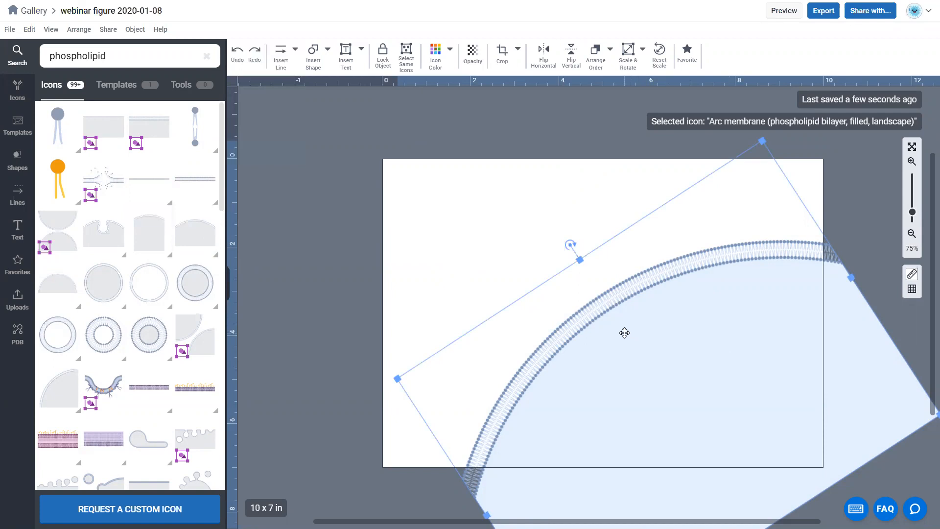
{"action": "left_click_drag", "start_coordinate": [675, 342], "coordinate": [516, 251]}
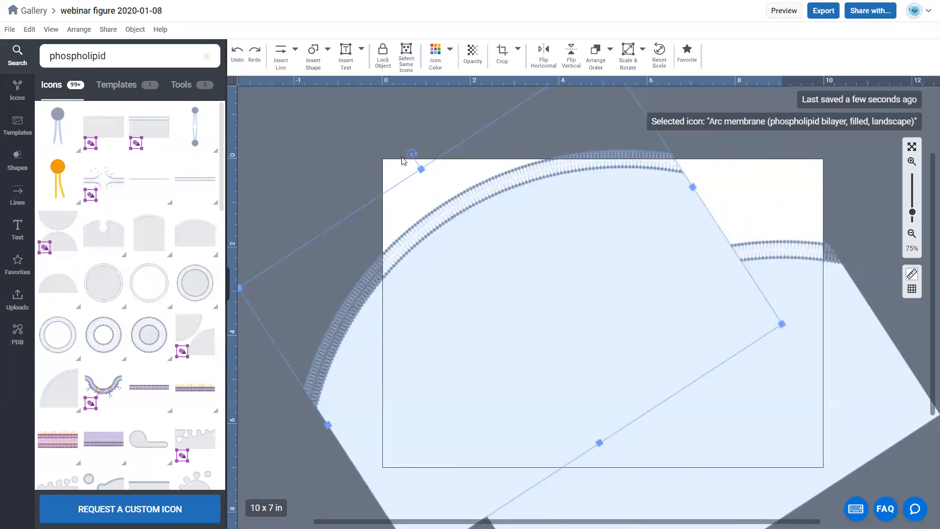
{"action": "left_click_drag", "start_coordinate": [410, 153], "coordinate": [611, 418]}
{"action": "left_click_drag", "start_coordinate": [559, 340], "coordinate": [788, 340]}
{"action": "left_click", "coordinate": [852, 221]}
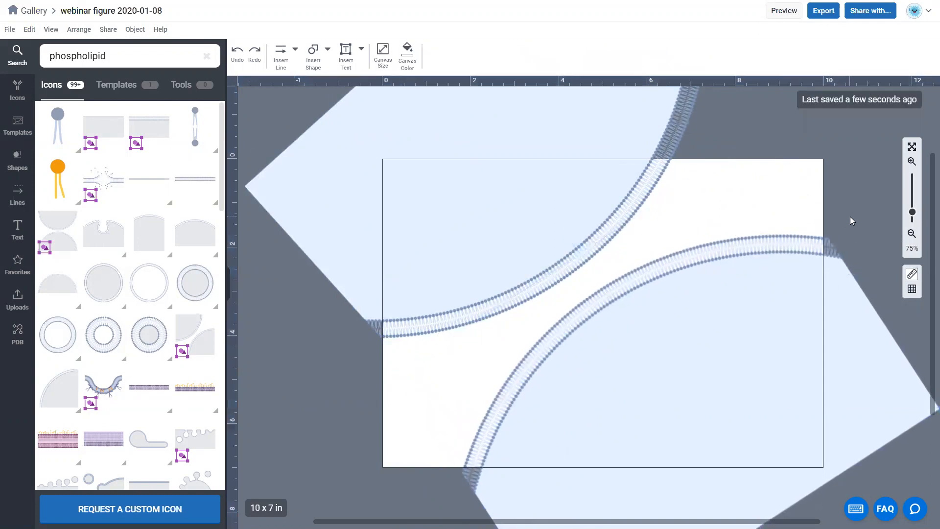
Step: Recolor the upper-left arc membrane pale red
{"action": "left_click", "coordinate": [471, 221]}
{"action": "left_click", "coordinate": [450, 54]}
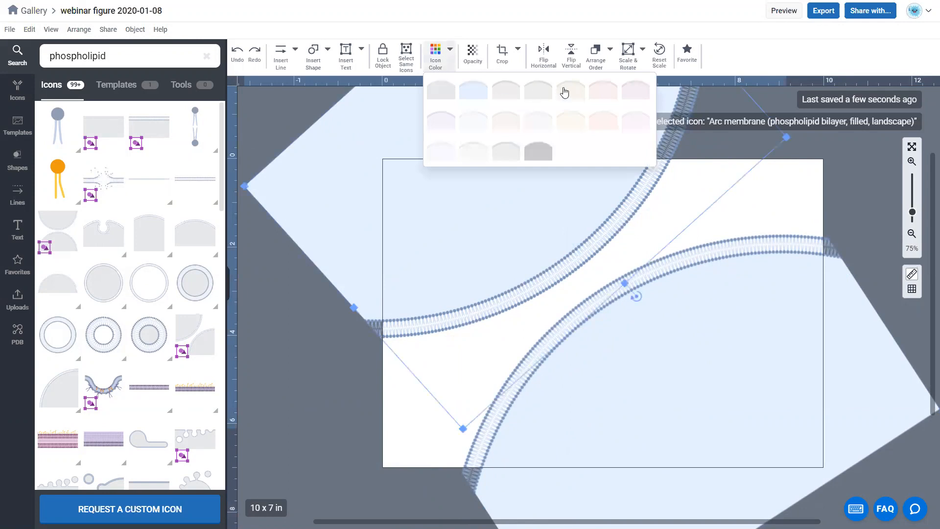
{"action": "left_click", "coordinate": [603, 90]}
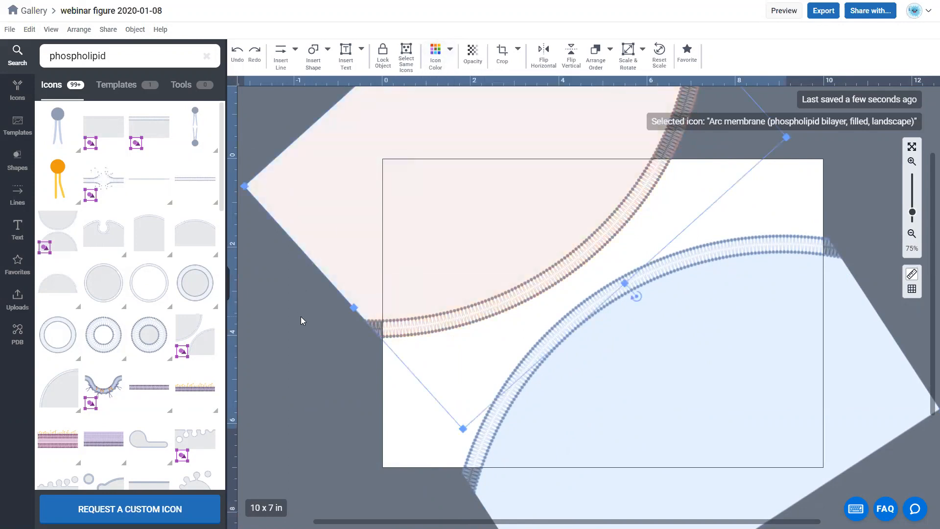
{"action": "left_click", "coordinate": [314, 318]}
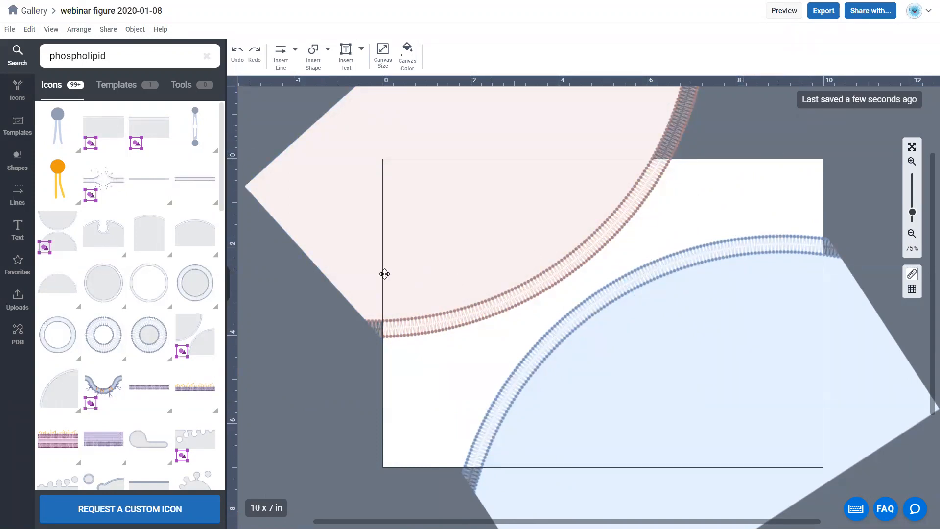
{"action": "scroll", "coordinate": [848, 327], "scroll_direction": "down", "scroll_amount": 3}
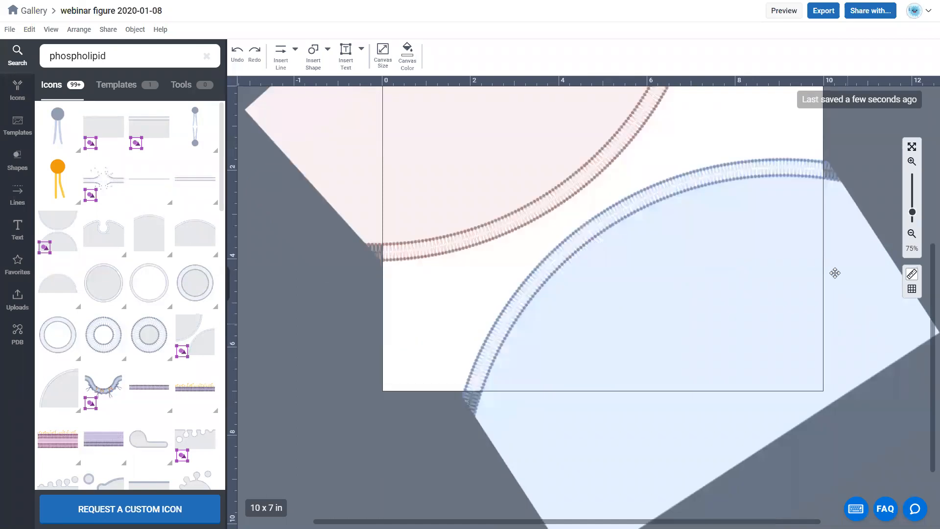
Step: Preview the finished figure with both arc membranes cropped to the canvas, and close the preview
{"action": "scroll", "coordinate": [852, 209], "scroll_direction": "up", "scroll_amount": 3}
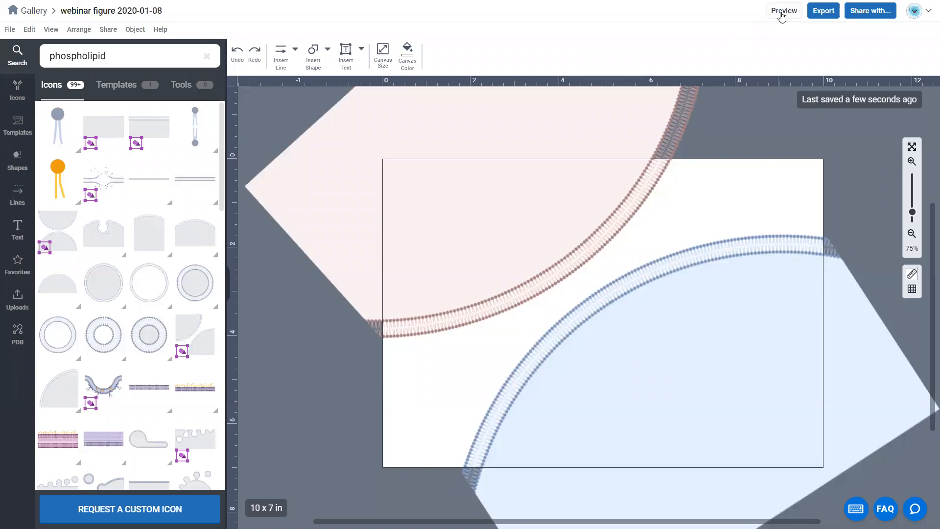
{"action": "left_click", "coordinate": [783, 12]}
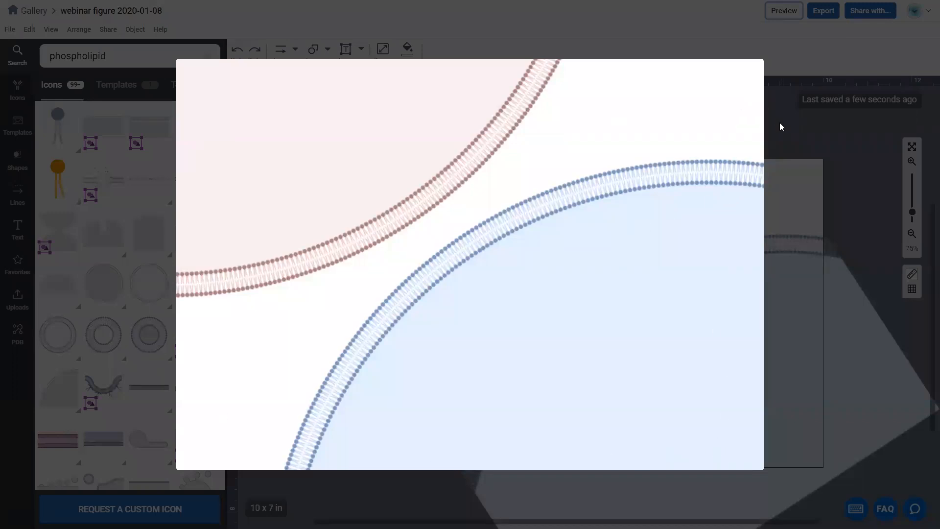
{"action": "left_click", "coordinate": [846, 170]}
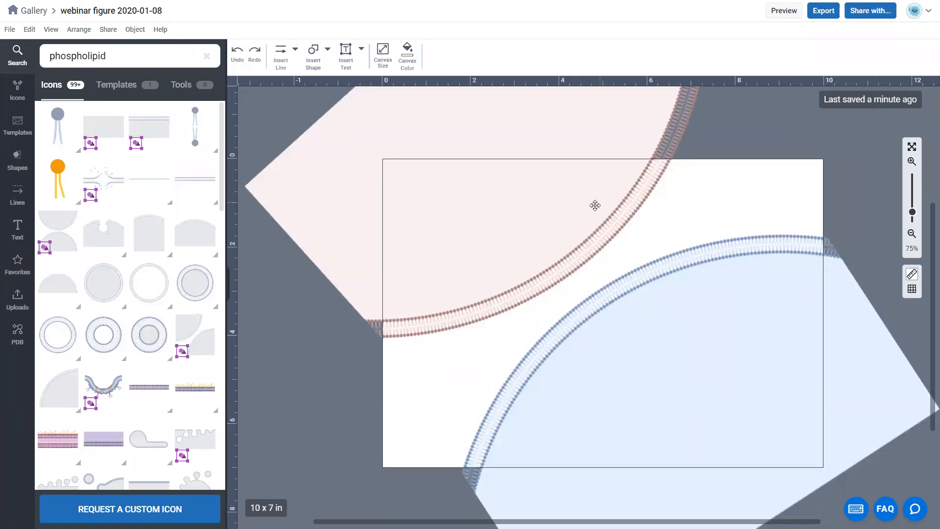
Step: Nudge the pale red arc membrane slightly to the left and lock both arc membranes in place
{"action": "left_click_drag", "start_coordinate": [595, 206], "coordinate": [591, 206]}
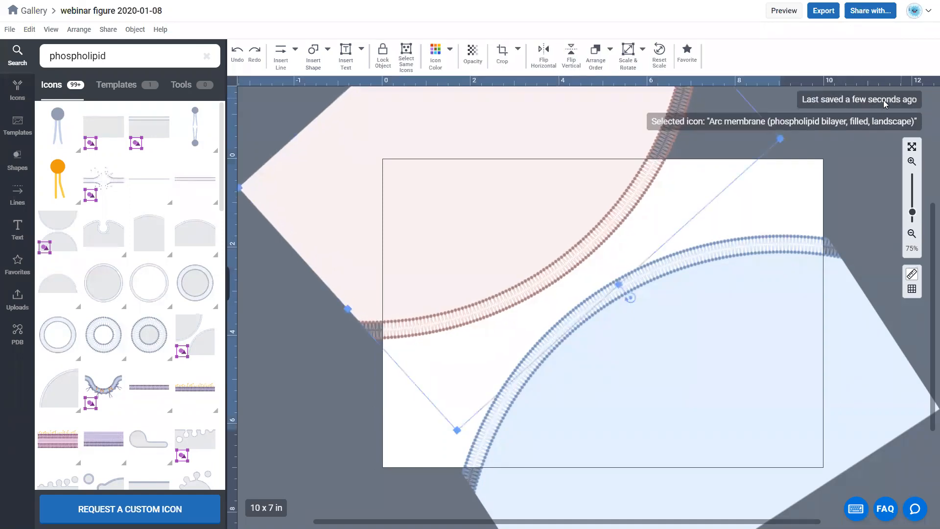
{"action": "left_click", "coordinate": [849, 170]}
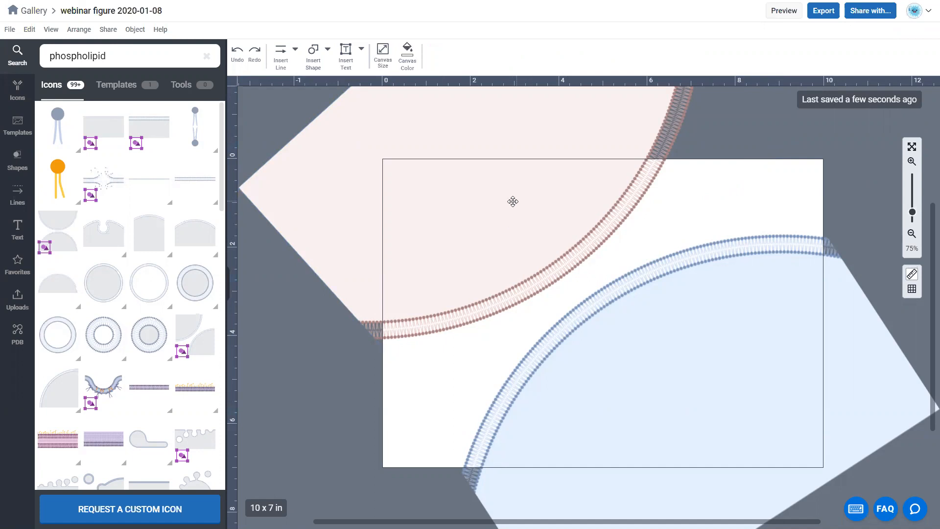
{"action": "left_click", "coordinate": [720, 315]}
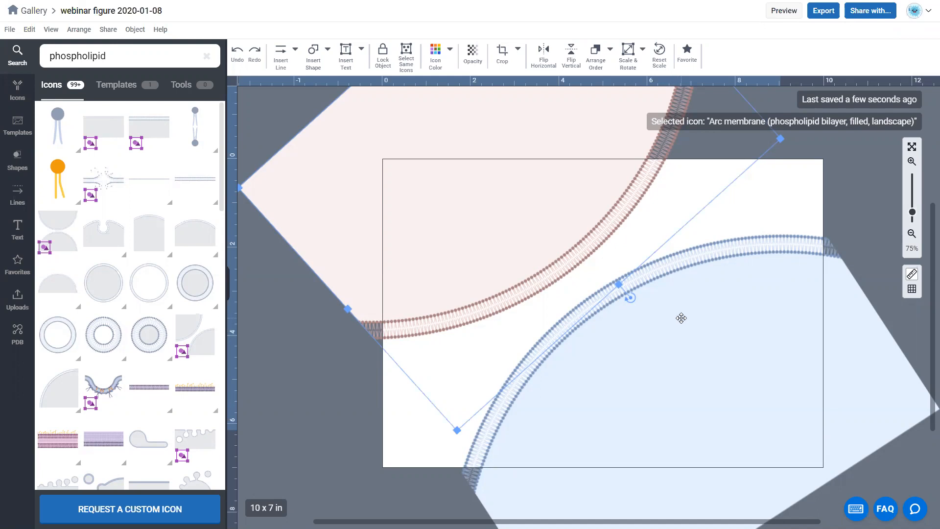
{"action": "left_click", "coordinate": [694, 334], "text": "shift"}
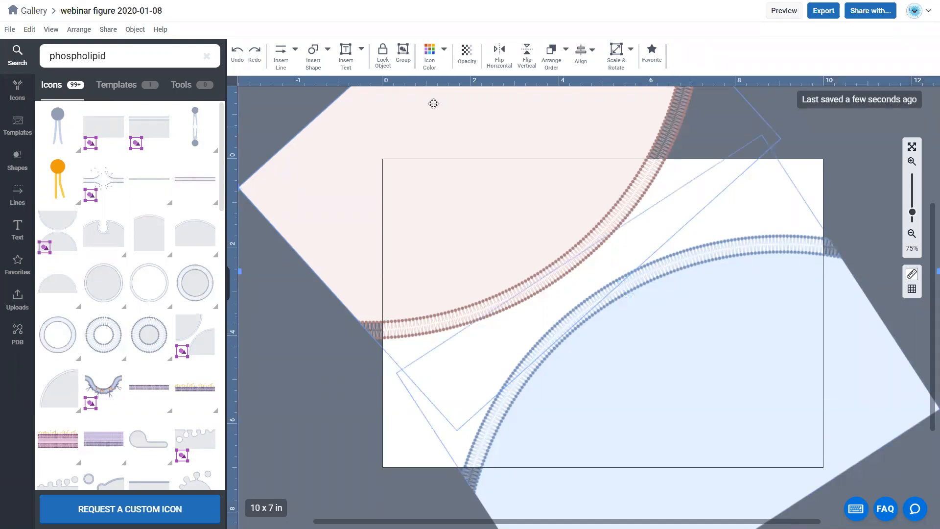
{"action": "left_click", "coordinate": [384, 67]}
{"action": "left_click", "coordinate": [402, 221]}
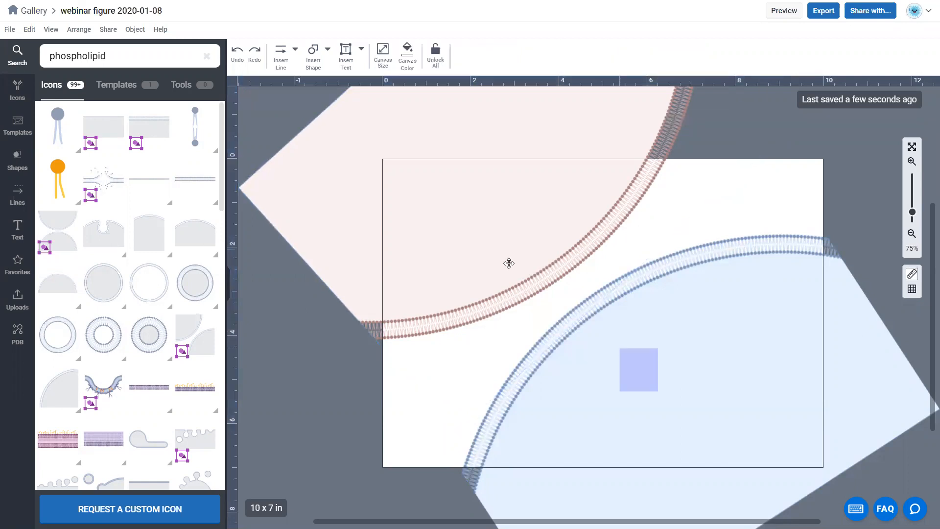
{"action": "left_click", "coordinate": [414, 414]}
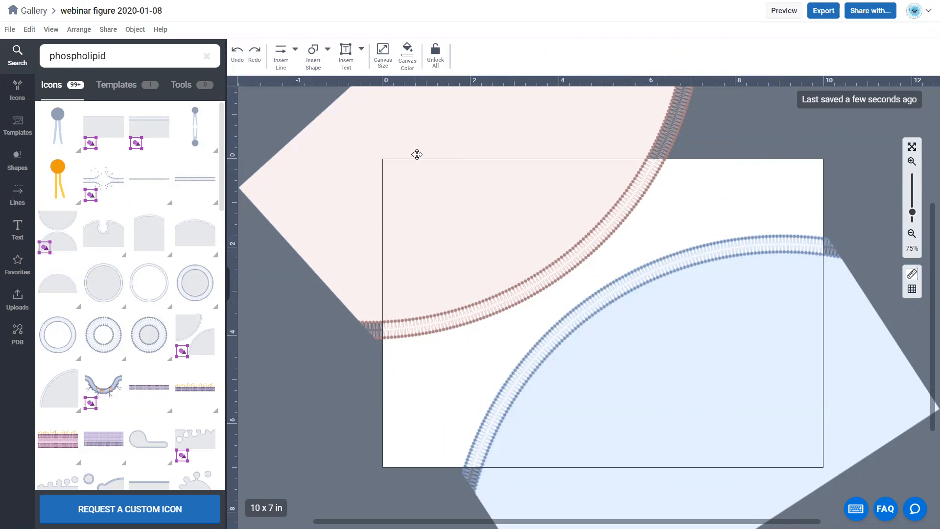
{"action": "left_click", "coordinate": [386, 92]}
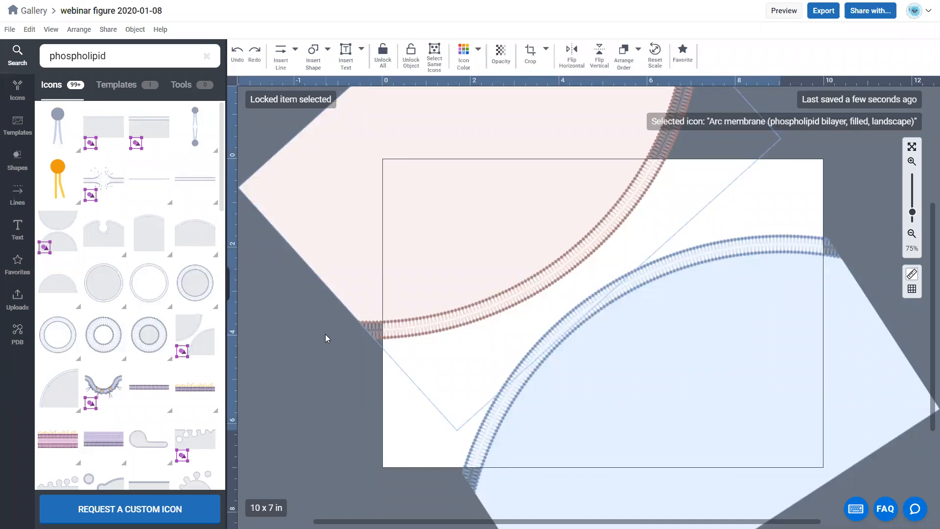
{"action": "left_click", "coordinate": [320, 363]}
Step: Find "nucleus" icons and place an enlarged Nuclear membrane (bilayer, porous, filled, medium) in the blue cell over the canvas's lower-right corner
{"action": "left_click", "coordinate": [21, 58]}
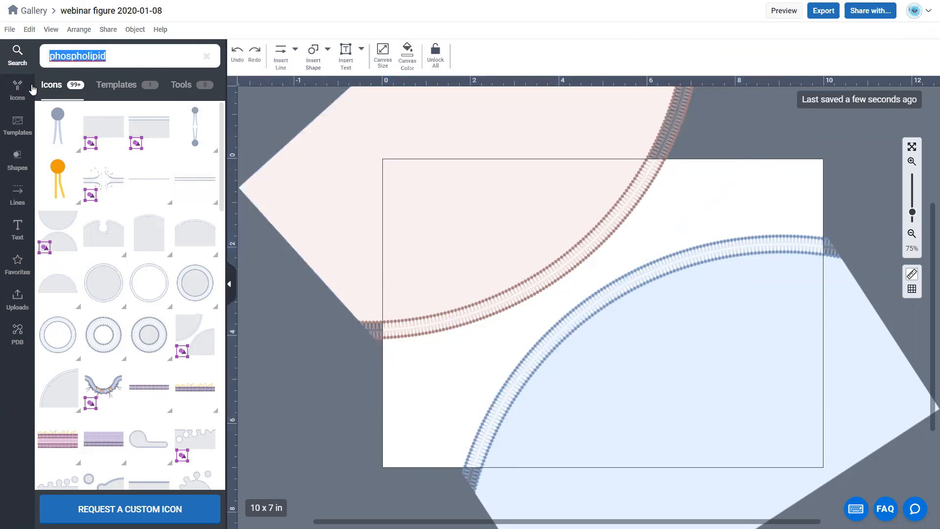
{"action": "type", "text": "nucleus"}
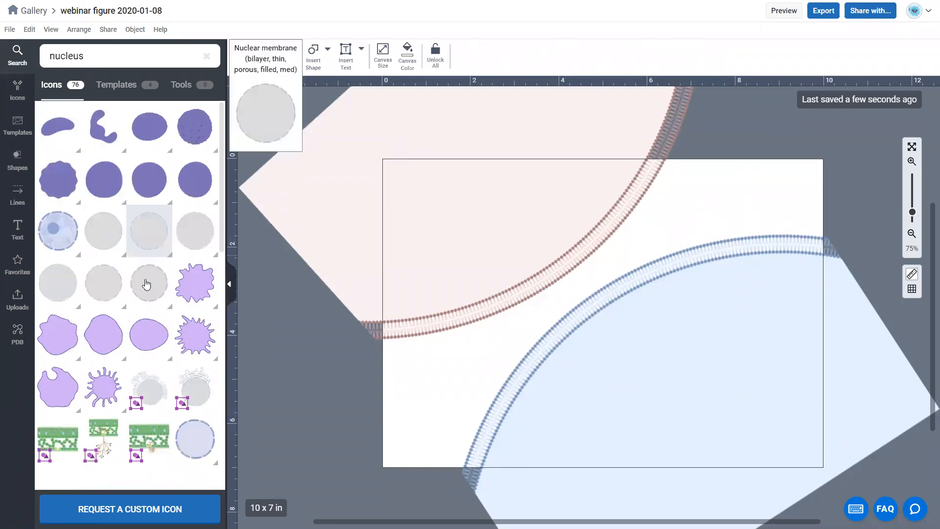
{"action": "left_click_drag", "start_coordinate": [146, 286], "coordinate": [789, 427]}
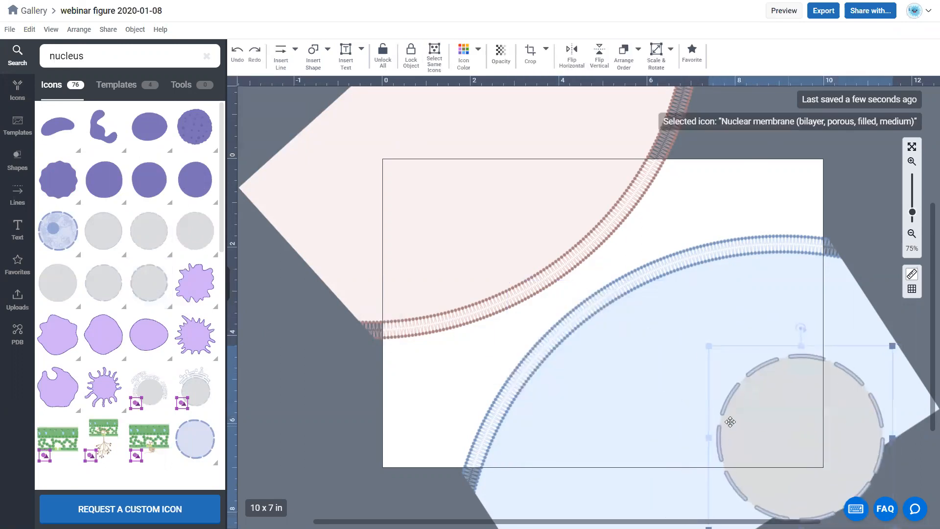
{"action": "left_click_drag", "start_coordinate": [709, 345], "coordinate": [630, 316]}
{"action": "left_click_drag", "start_coordinate": [794, 372], "coordinate": [771, 427]}
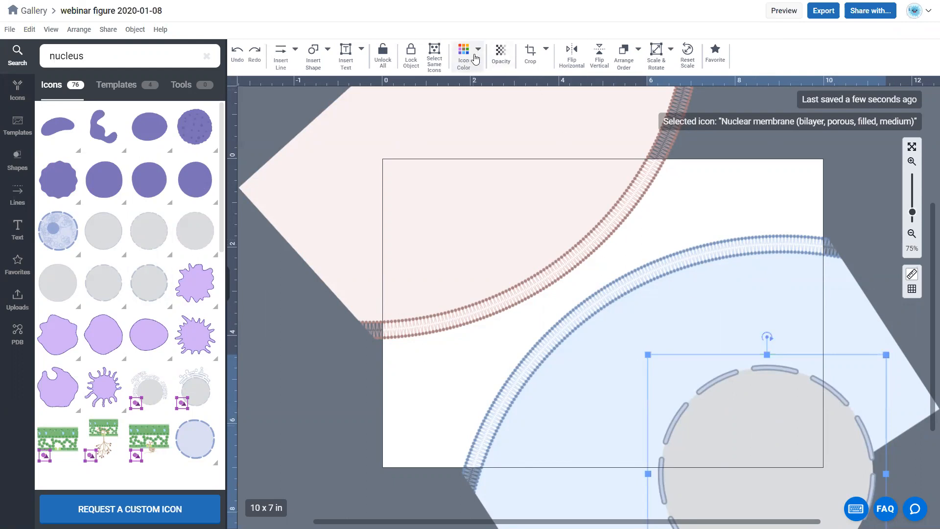
Step: Recolor the nuclear membrane light blue
{"action": "left_click", "coordinate": [475, 58]}
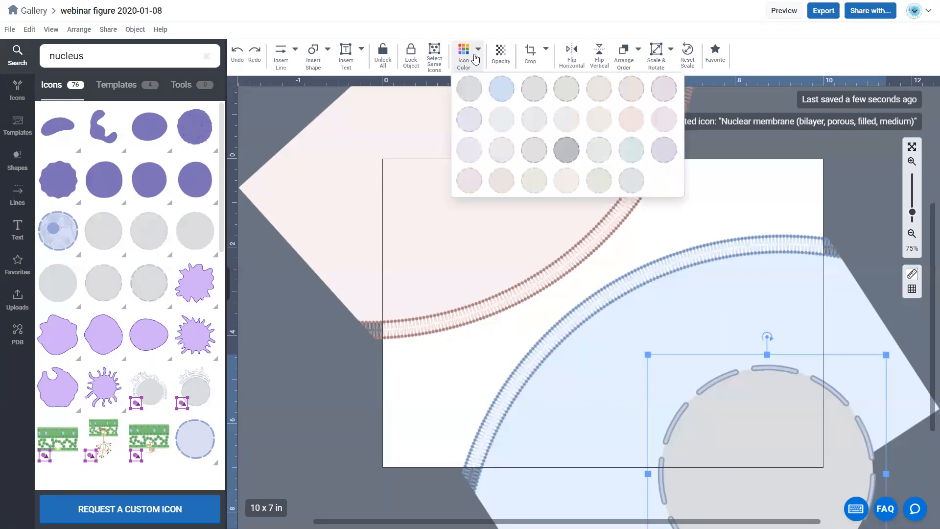
{"action": "left_click", "coordinate": [500, 93]}
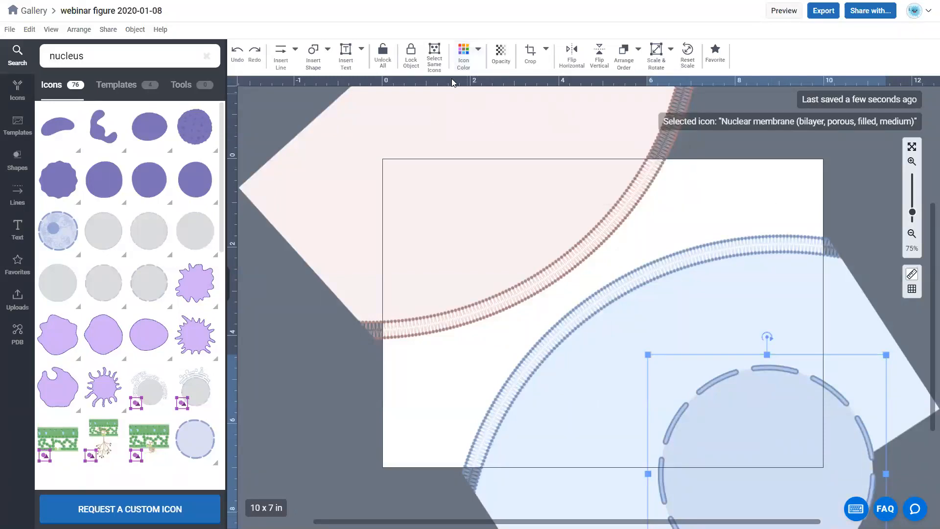
{"action": "left_click", "coordinate": [804, 191]}
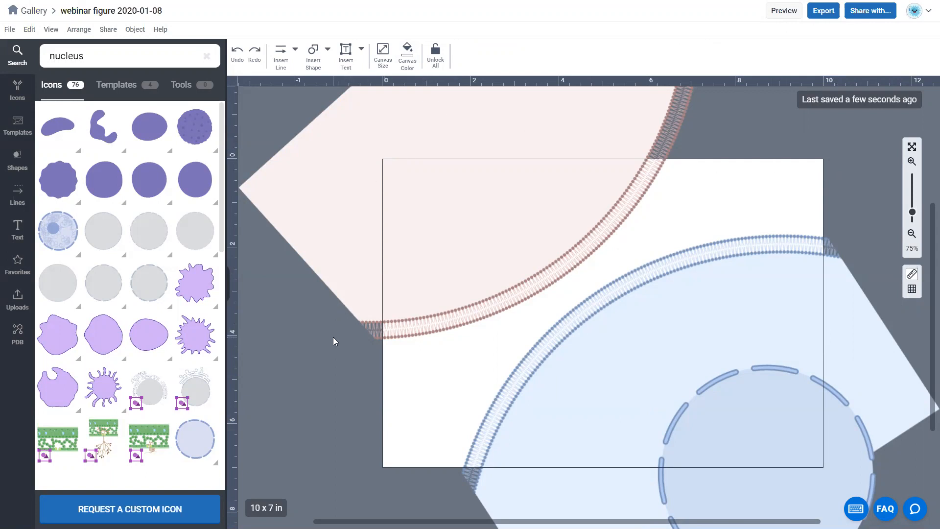
Step: Switch to the illustration "Webinar Figure B (1/2) copy" in full-screen display
{"action": "key", "text": "F11"}
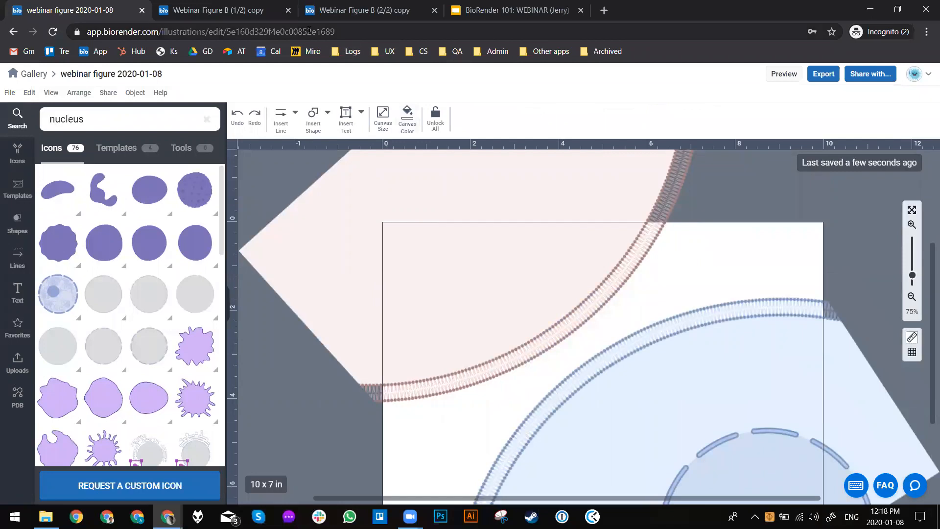
{"action": "left_click", "coordinate": [250, 17]}
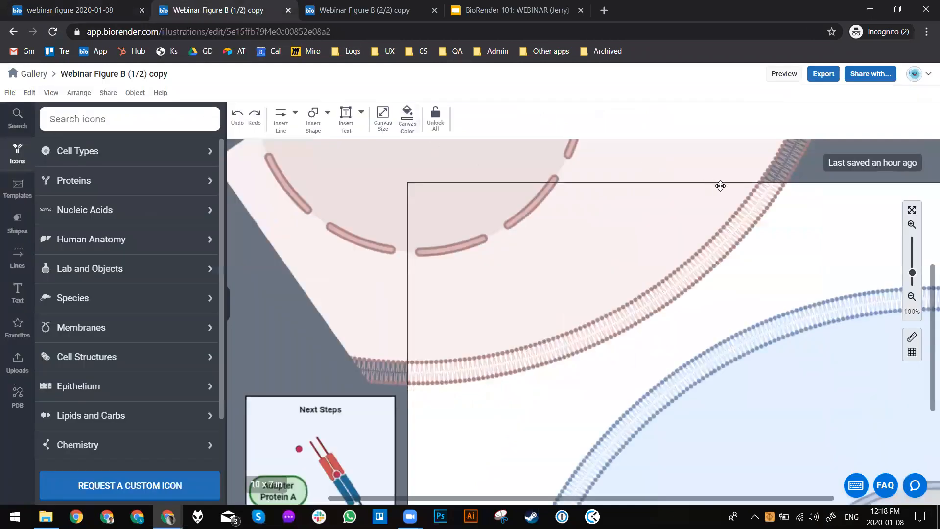
{"action": "key", "text": "F11"}
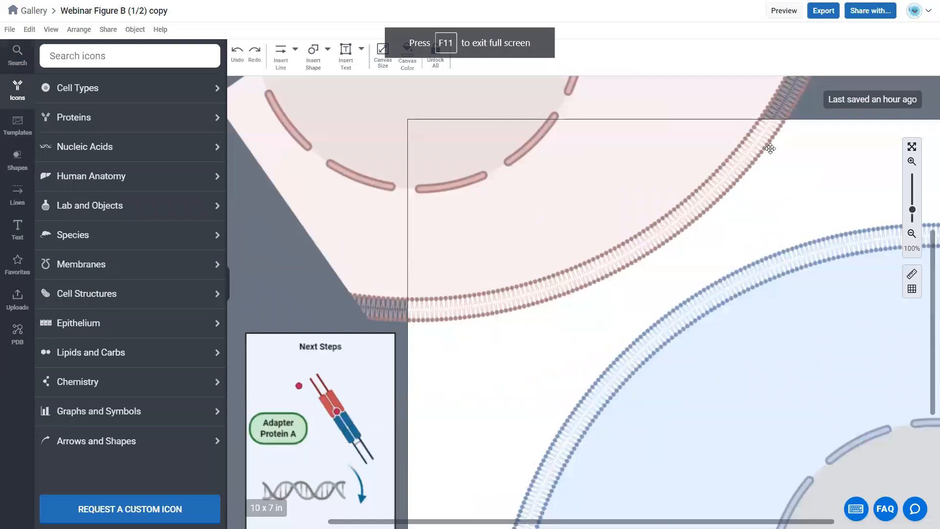
{"action": "left_click", "coordinate": [914, 216]}
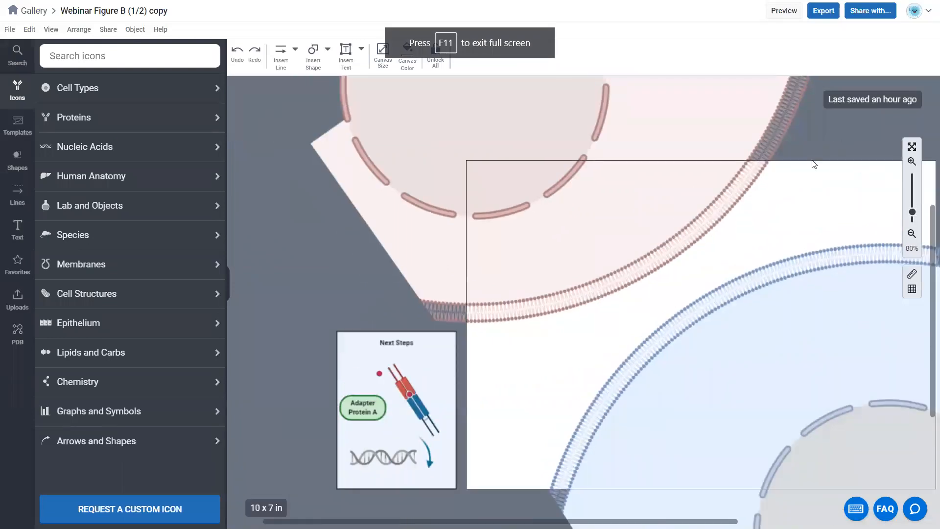
{"action": "scroll", "coordinate": [705, 452], "scroll_direction": "right", "scroll_amount": 5}
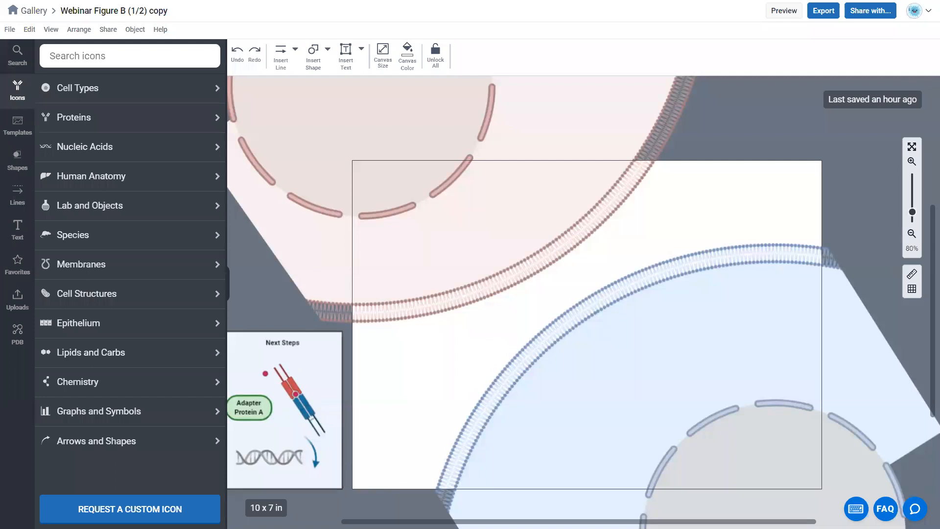
{"action": "scroll", "coordinate": [359, 512], "scroll_direction": "left", "scroll_amount": 1}
{"action": "left_click_drag", "start_coordinate": [347, 521], "coordinate": [344, 522]}
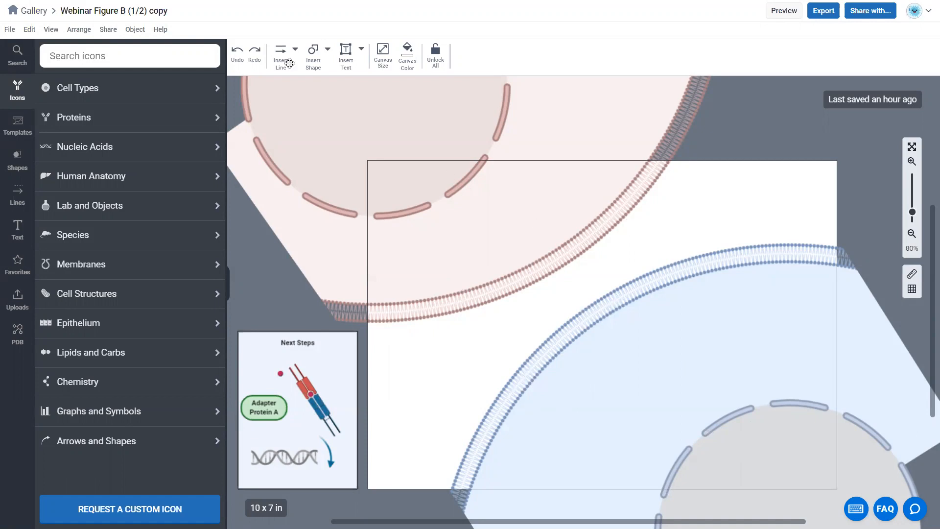
Step: Find "mhc" icons and place the MHC2-TCR complex between the red and blue cell membranes
{"action": "left_click", "coordinate": [141, 56]}
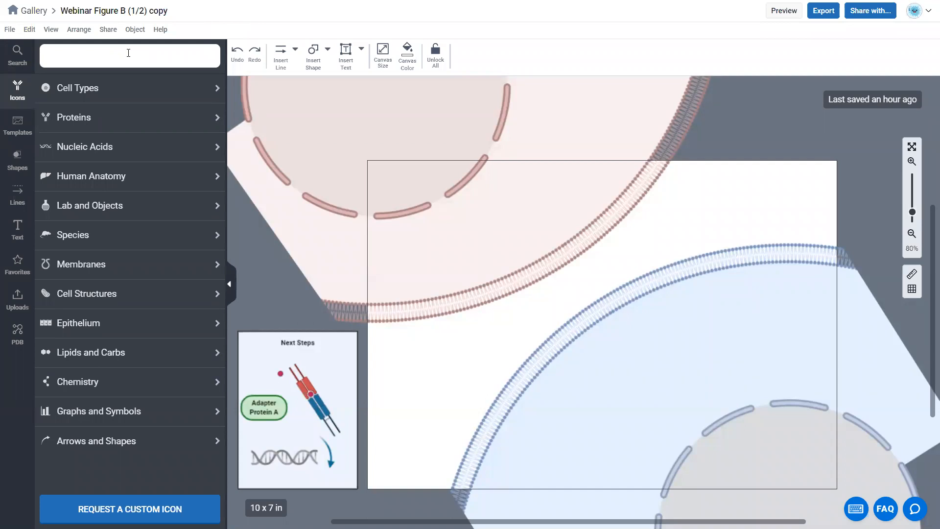
{"action": "type", "text": "mhc"}
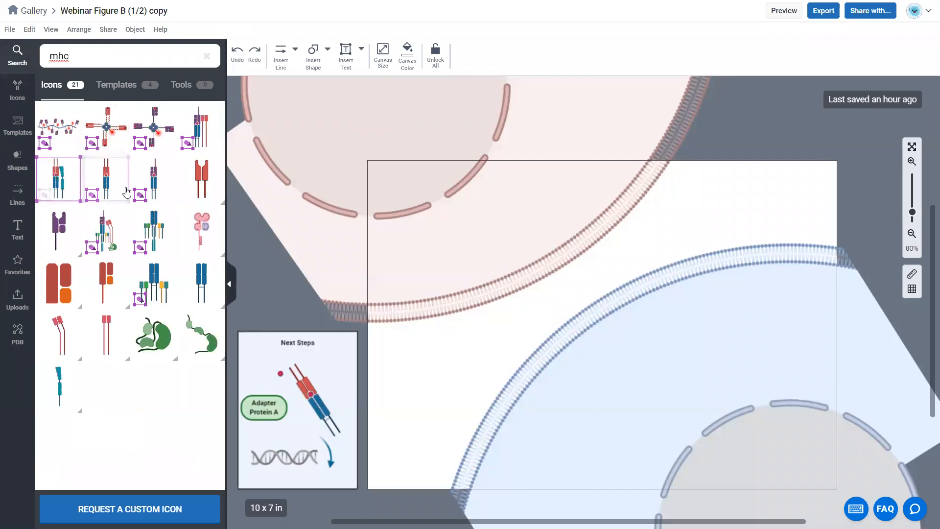
{"action": "mouse_move", "coordinate": [191, 178]}
{"action": "mouse_move", "coordinate": [159, 174]}
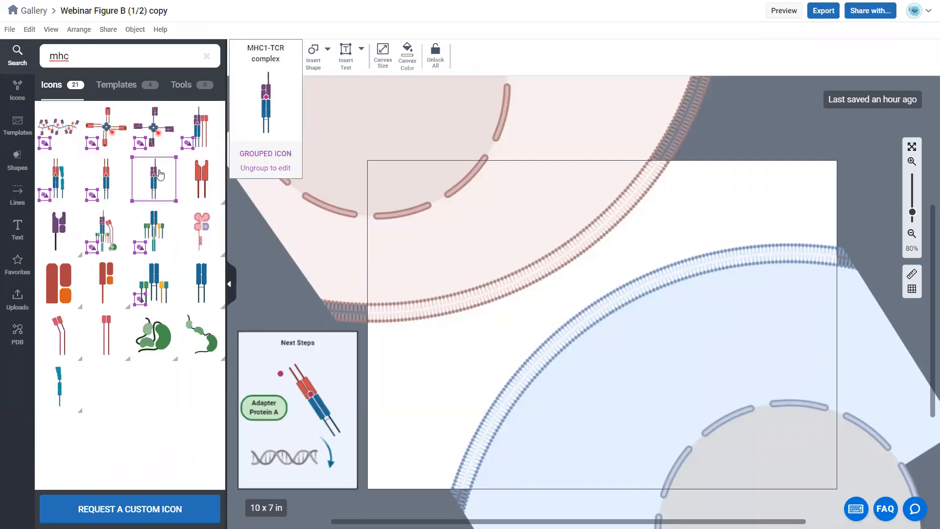
{"action": "mouse_move", "coordinate": [101, 175]}
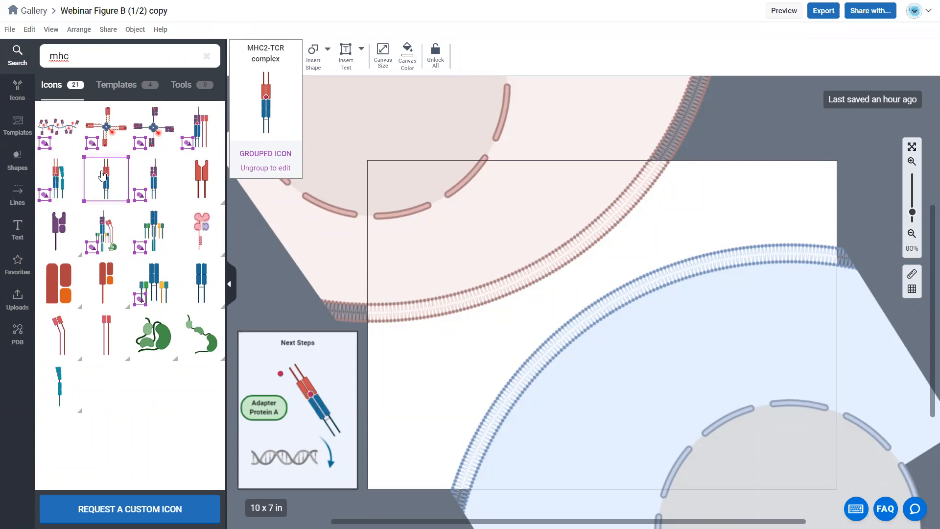
{"action": "left_click_drag", "start_coordinate": [107, 176], "coordinate": [516, 308]}
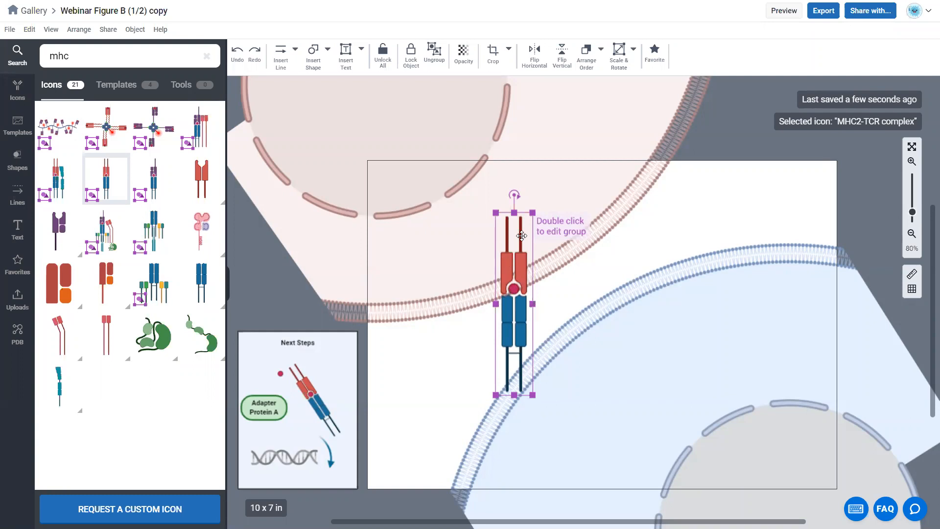
Step: Ungroup the MHC2-TCR complex and pull its blue receptor and round peptide apart, and undo the separation and ungrouping
{"action": "left_click", "coordinate": [434, 61]}
{"action": "left_click", "coordinate": [480, 341]}
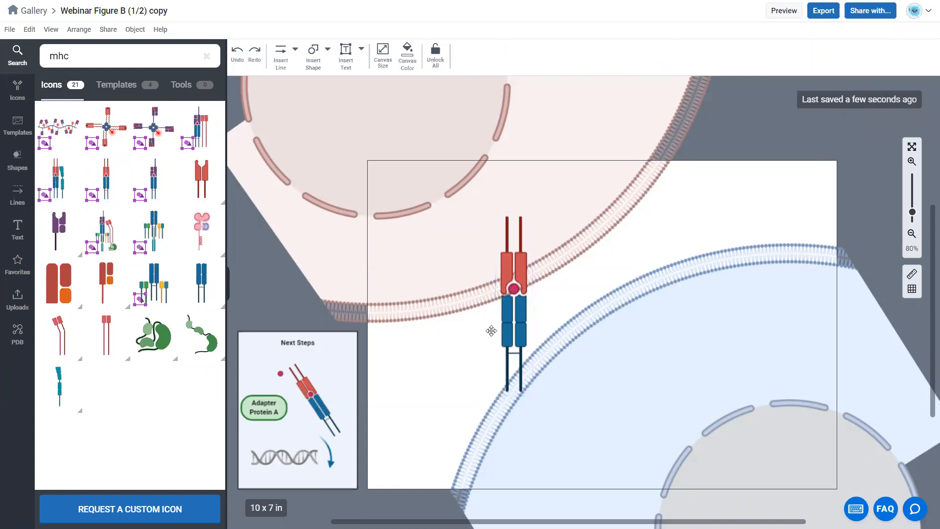
{"action": "left_click_drag", "start_coordinate": [517, 324], "coordinate": [496, 341]}
{"action": "left_click", "coordinate": [514, 289]}
{"action": "left_click_drag", "start_coordinate": [514, 289], "coordinate": [529, 312]}
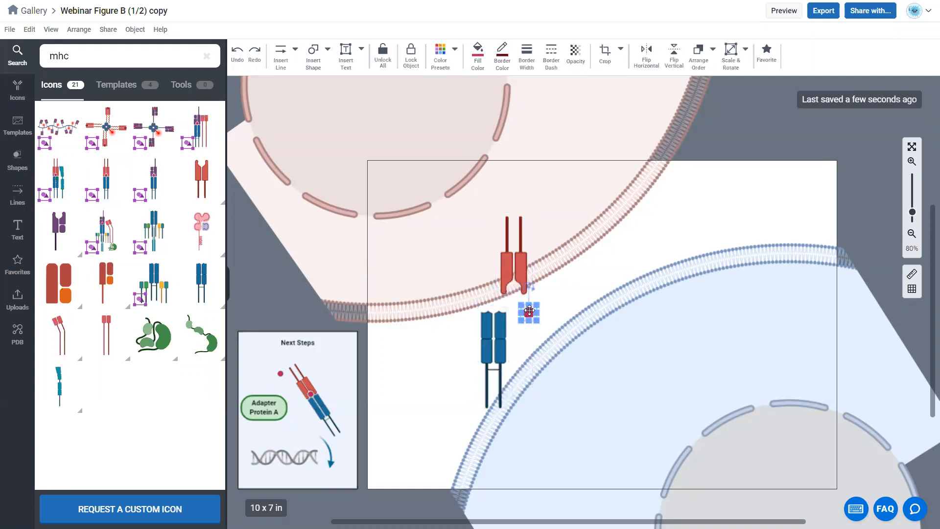
{"action": "left_click", "coordinate": [574, 293]}
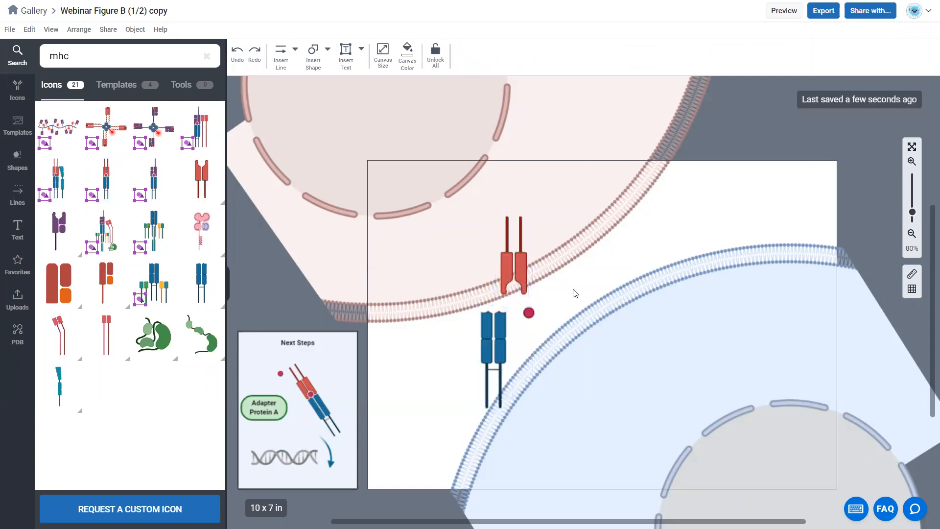
{"action": "left_click", "coordinate": [239, 56]}
{"action": "left_click", "coordinate": [239, 56]}
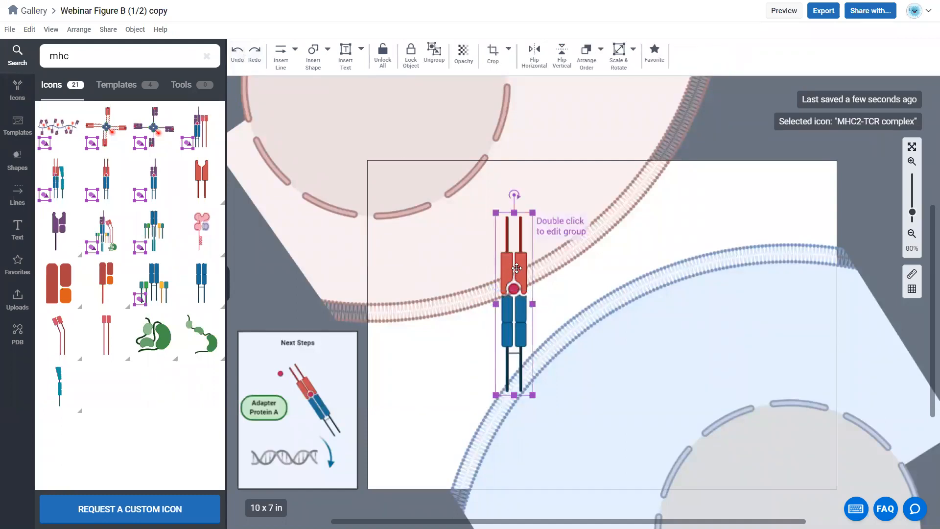
Step: Edit the MHC2-TCR complex group and recolor its MHC class II part pinkish red
{"action": "left_click", "coordinate": [911, 162]}
{"action": "left_click", "coordinate": [911, 162]}
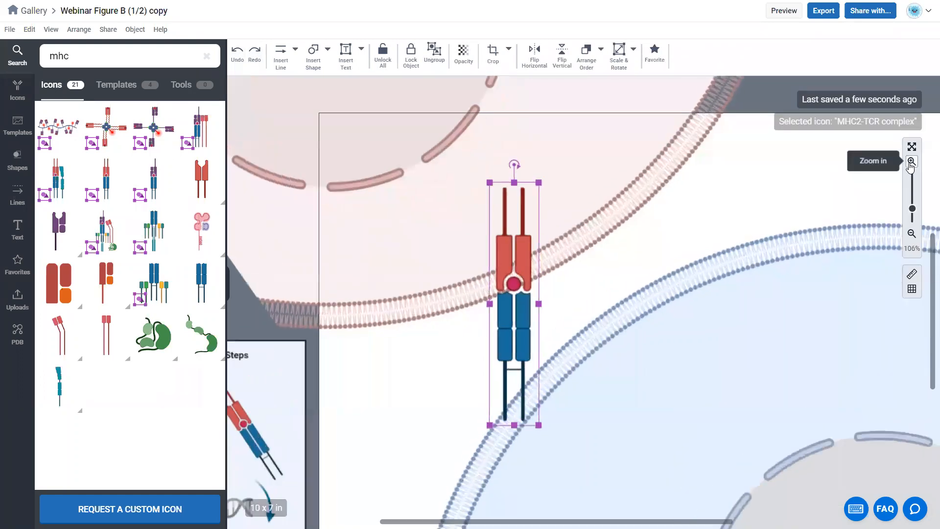
{"action": "double_click", "coordinate": [524, 250]}
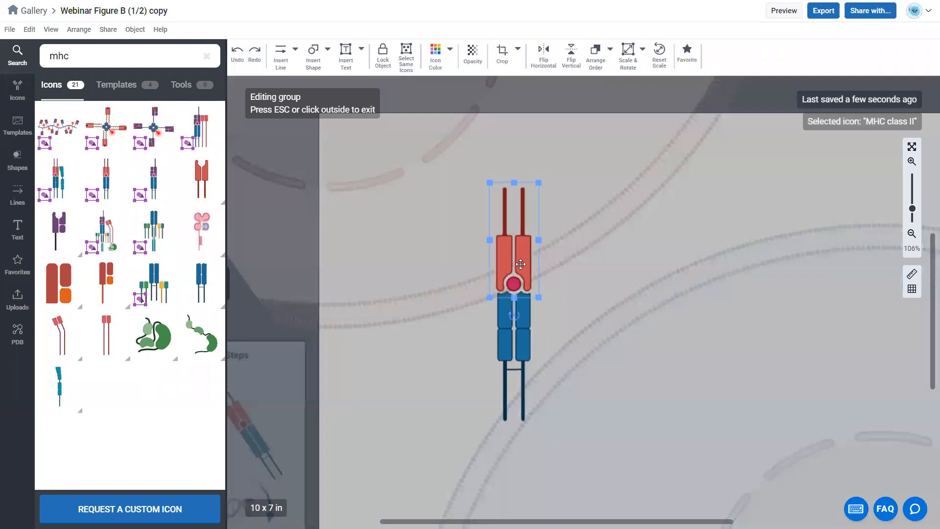
{"action": "left_click", "coordinate": [524, 329]}
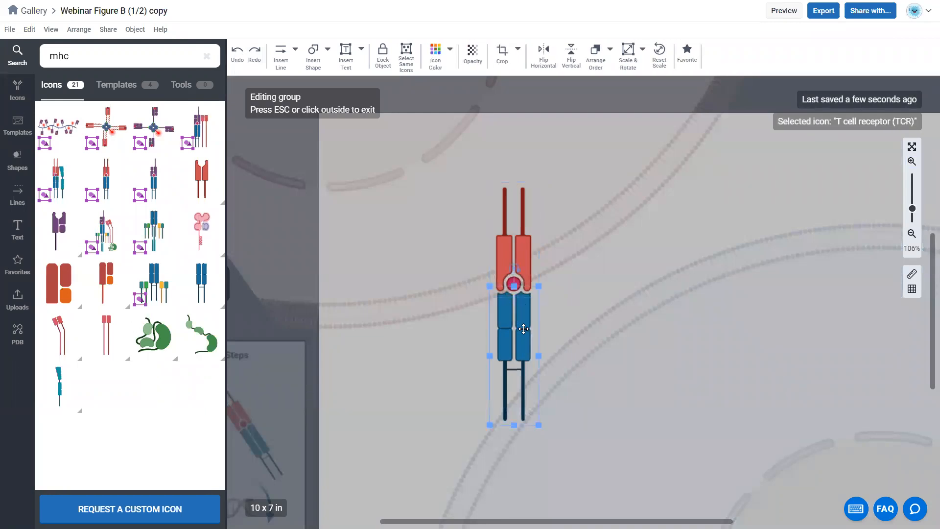
{"action": "left_click", "coordinate": [504, 260]}
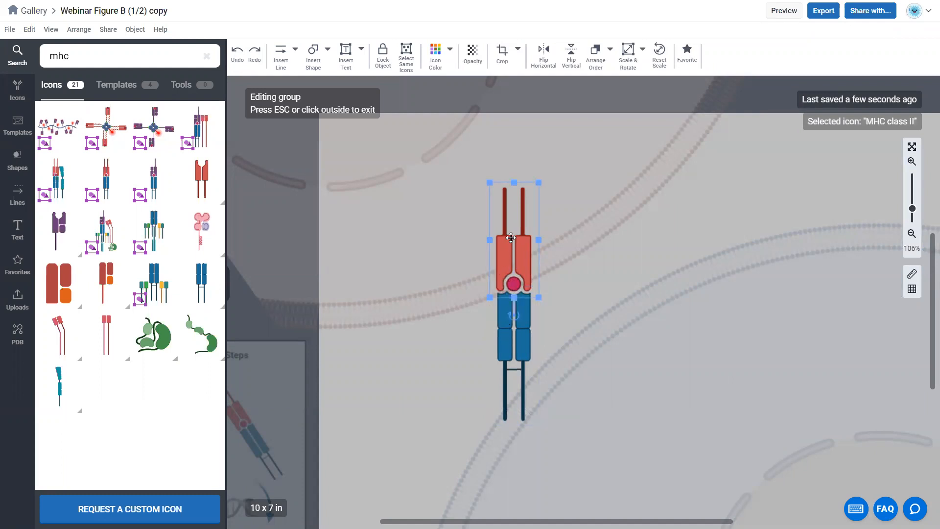
{"action": "left_click", "coordinate": [449, 50]}
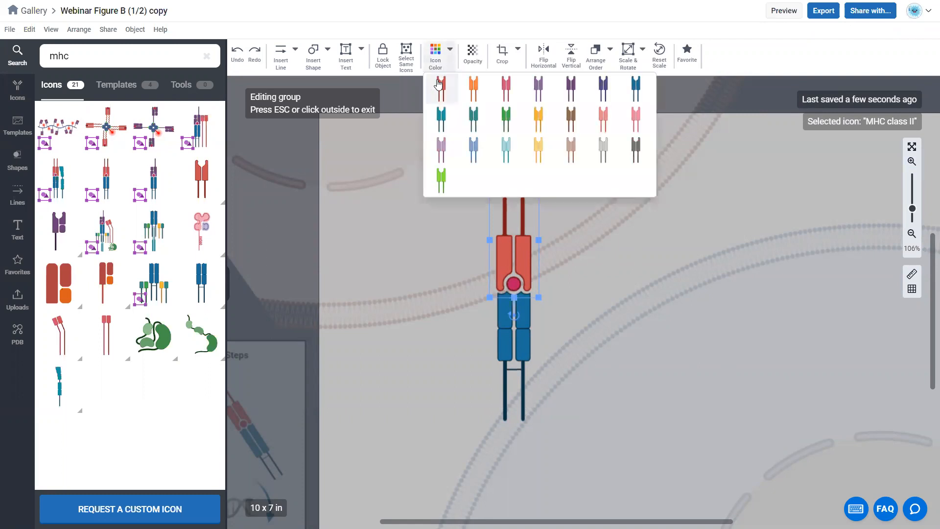
{"action": "left_click", "coordinate": [505, 89]}
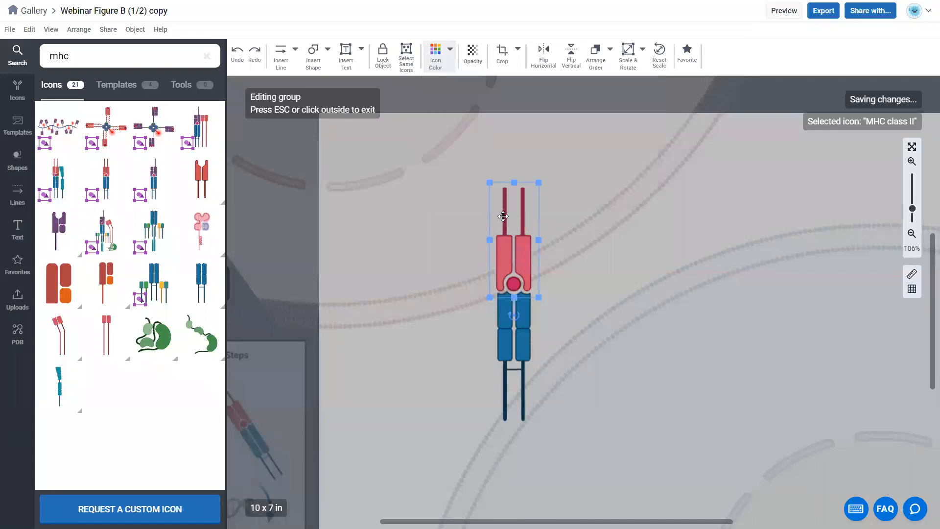
Step: Recolor the T cell receptor inside the group light blue and leave group editing
{"action": "left_click", "coordinate": [512, 326]}
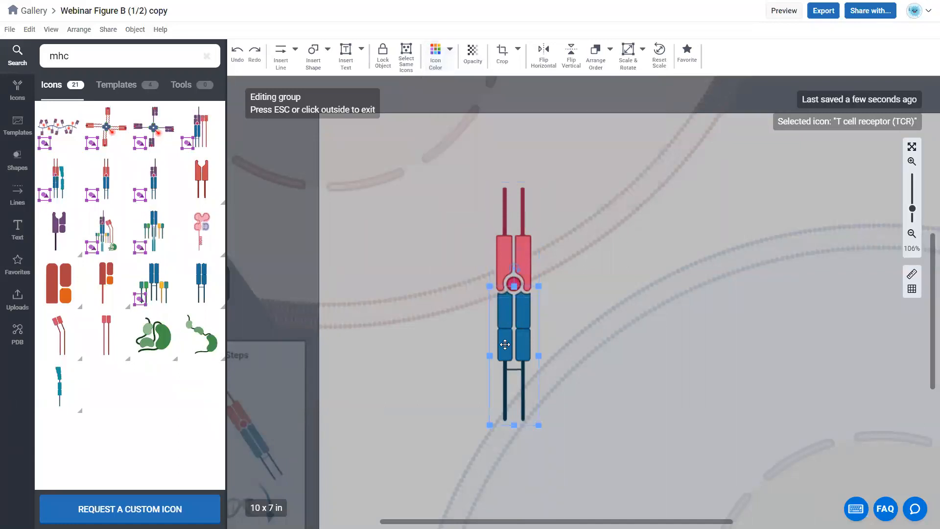
{"action": "left_click", "coordinate": [440, 59]}
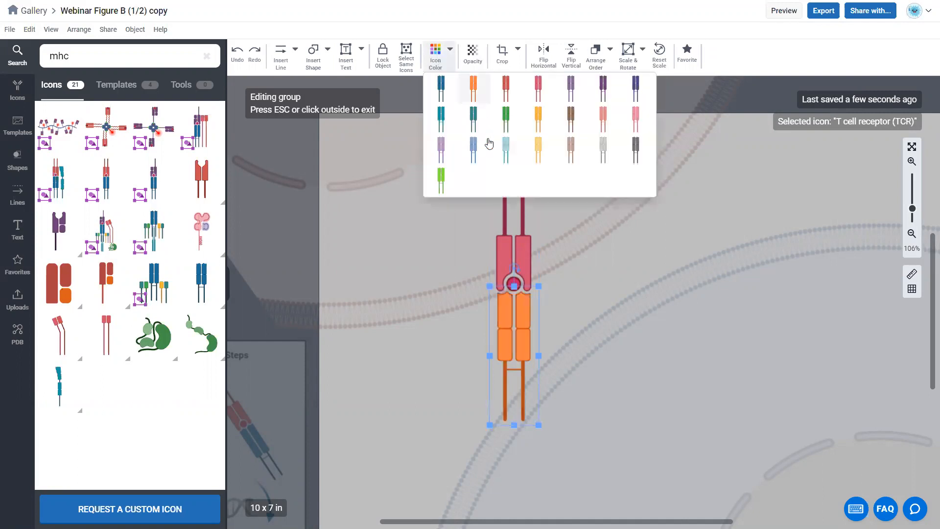
{"action": "left_click", "coordinate": [474, 154]}
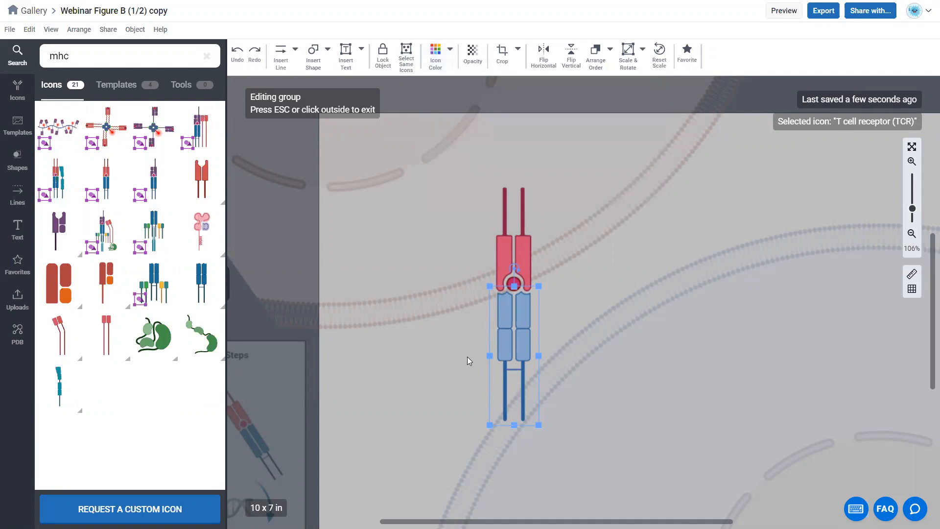
{"action": "left_click", "coordinate": [428, 353]}
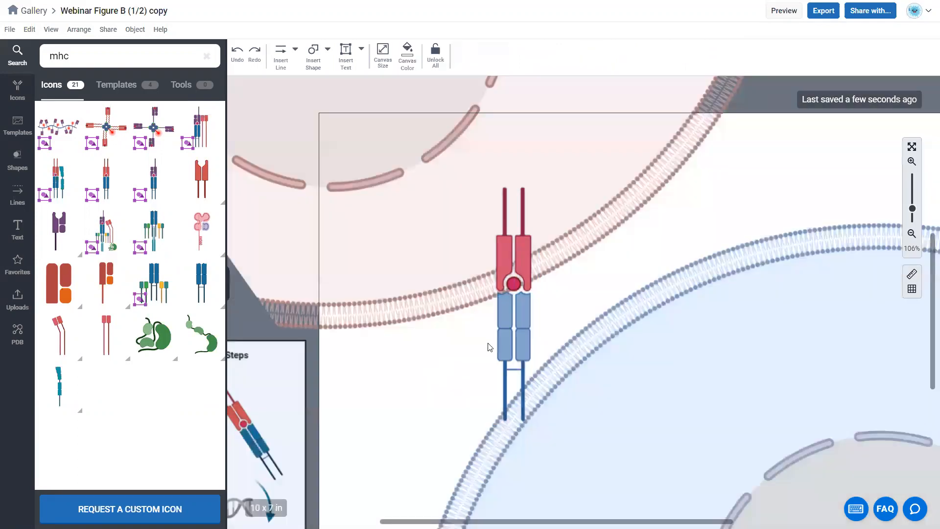
Step: Scale the MHC2-TCR complex down proportionally and move it into the narrow gap between the red and blue membranes
{"action": "left_click", "coordinate": [516, 329]}
{"action": "left_click_drag", "start_coordinate": [516, 330], "coordinate": [533, 369]}
{"action": "left_click_drag", "start_coordinate": [450, 210], "coordinate": [468, 294]}
{"action": "left_click_drag", "start_coordinate": [494, 390], "coordinate": [564, 327]}
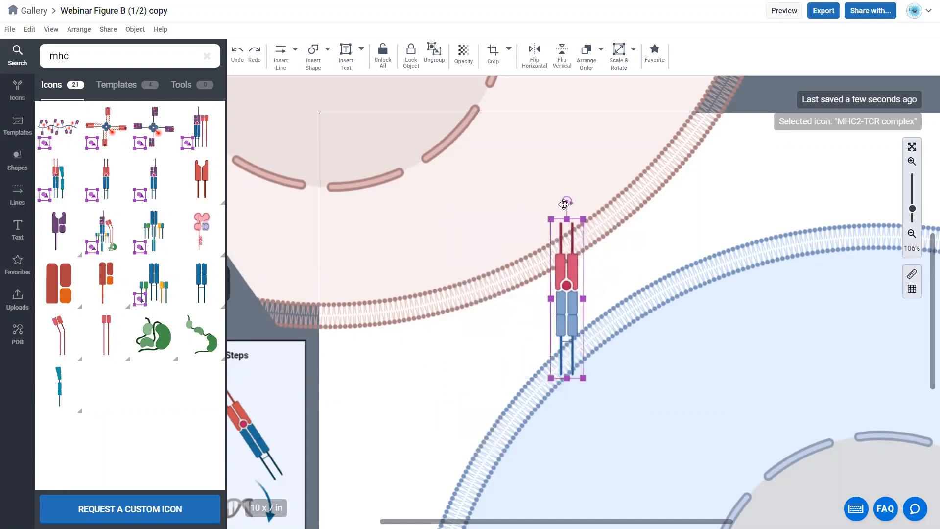
Step: Tilt the MHC2-TCR complex across the gap, reduce it further and align its ends with the red and blue membranes
{"action": "left_click_drag", "start_coordinate": [566, 202], "coordinate": [514, 217]}
{"action": "mouse_move", "coordinate": [573, 302]}
{"action": "left_mouse_down"}
{"action": "mouse_move", "coordinate": [599, 290]}
{"action": "mouse_move", "coordinate": [583, 292]}
{"action": "left_mouse_up"}
{"action": "mouse_move", "coordinate": [635, 347]}
{"action": "left_mouse_down"}
{"action": "mouse_move", "coordinate": [623, 344]}
{"action": "mouse_move", "coordinate": [628, 337]}
{"action": "left_mouse_up"}
{"action": "left_click_drag", "start_coordinate": [591, 295], "coordinate": [587, 289]}
{"action": "left_click_drag", "start_coordinate": [529, 236], "coordinate": [544, 243]}
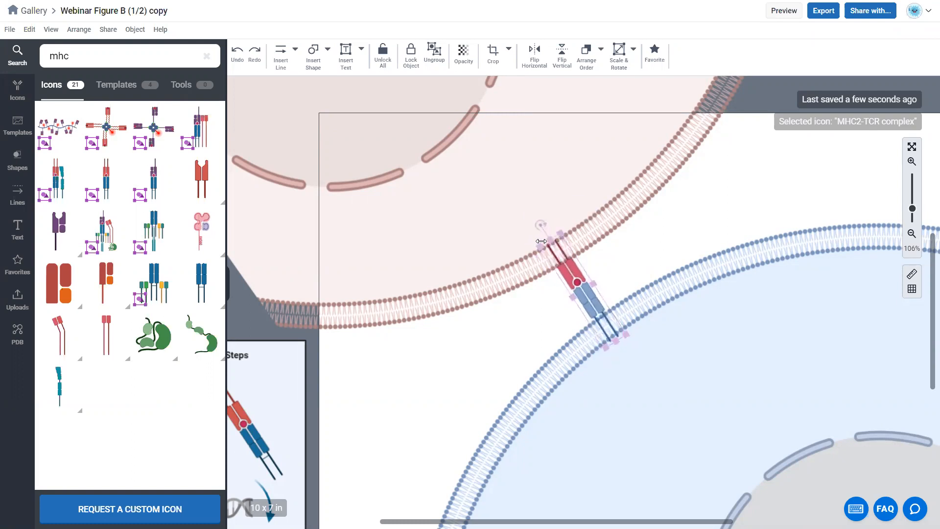
{"action": "left_click_drag", "start_coordinate": [591, 296], "coordinate": [592, 296]}
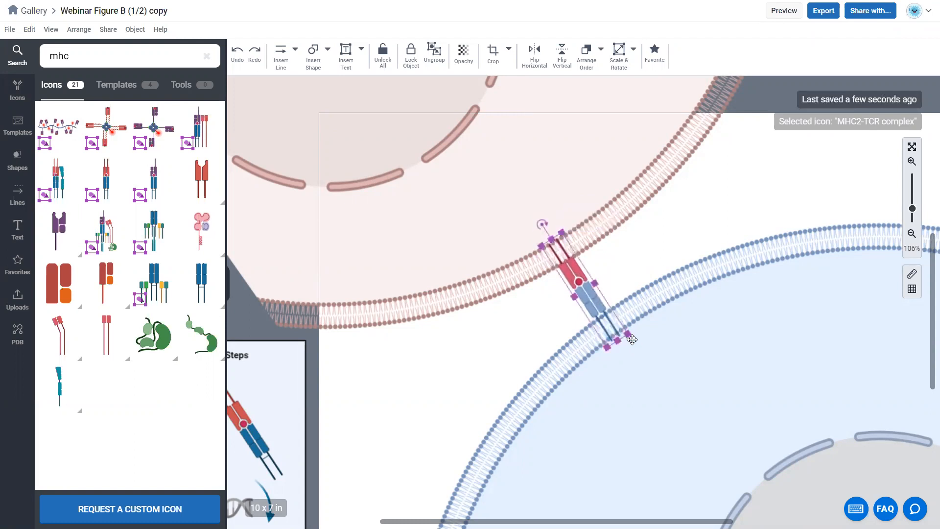
Step: Shrink the tilted complex slightly and nudge it so its ends sit within both cell membranes
{"action": "left_click_drag", "start_coordinate": [627, 335], "coordinate": [621, 327]}
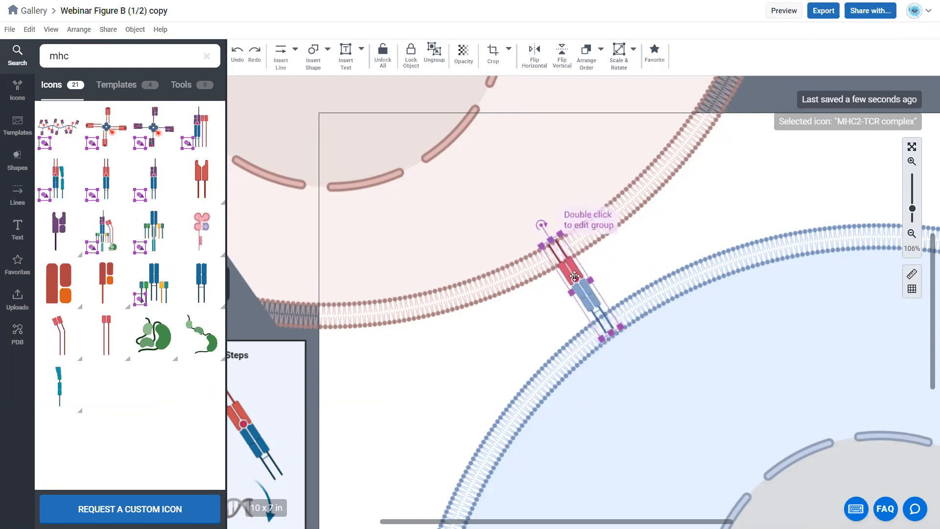
{"action": "left_click_drag", "start_coordinate": [577, 265], "coordinate": [575, 265]}
{"action": "key", "text": "Down"}
{"action": "key", "text": "Down"}
{"action": "left_click", "coordinate": [669, 232]}
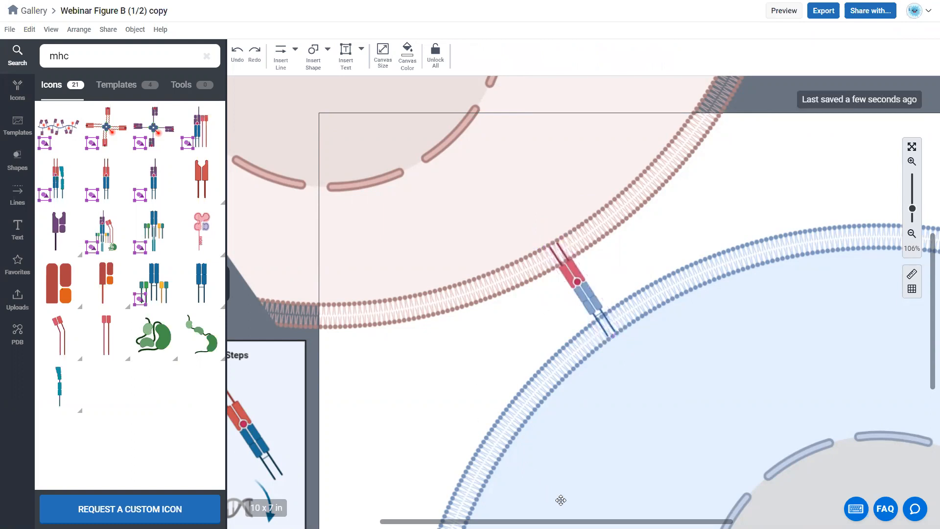
{"action": "scroll", "coordinate": [640, 256], "scroll_direction": "left", "scroll_amount": 3}
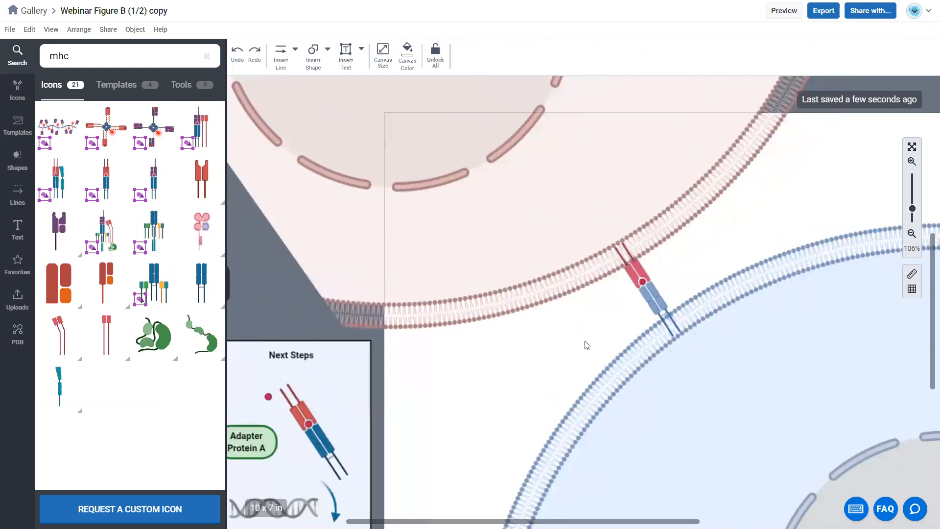
{"action": "scroll", "coordinate": [692, 390], "scroll_direction": "down", "scroll_amount": 2}
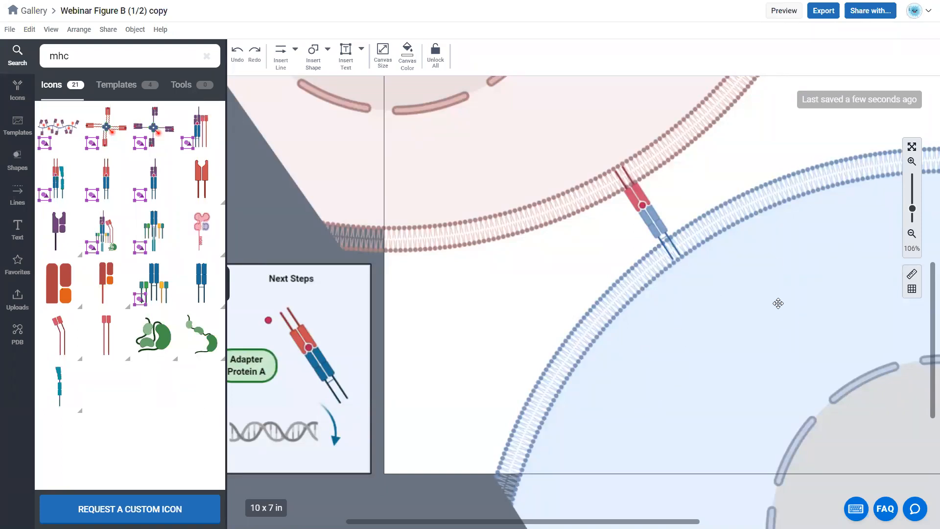
{"action": "left_click", "coordinate": [779, 304]}
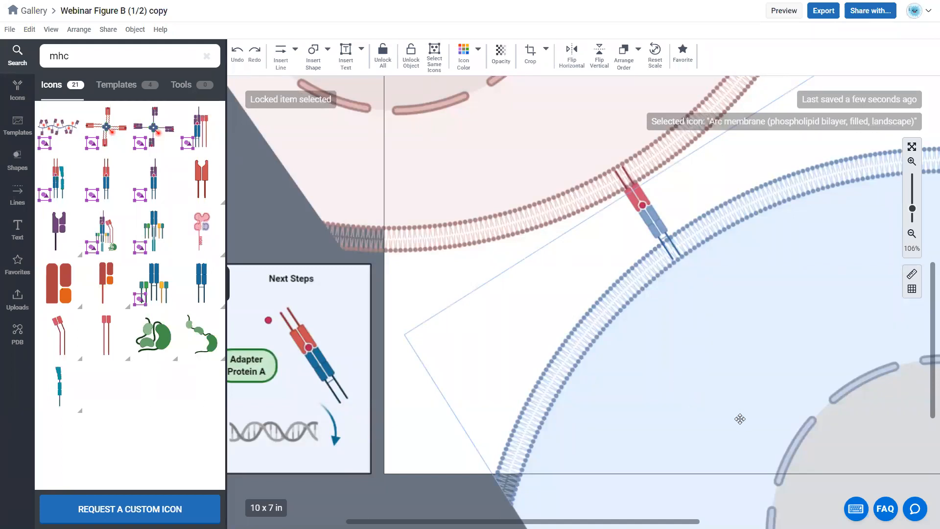
{"action": "left_click", "coordinate": [475, 283]}
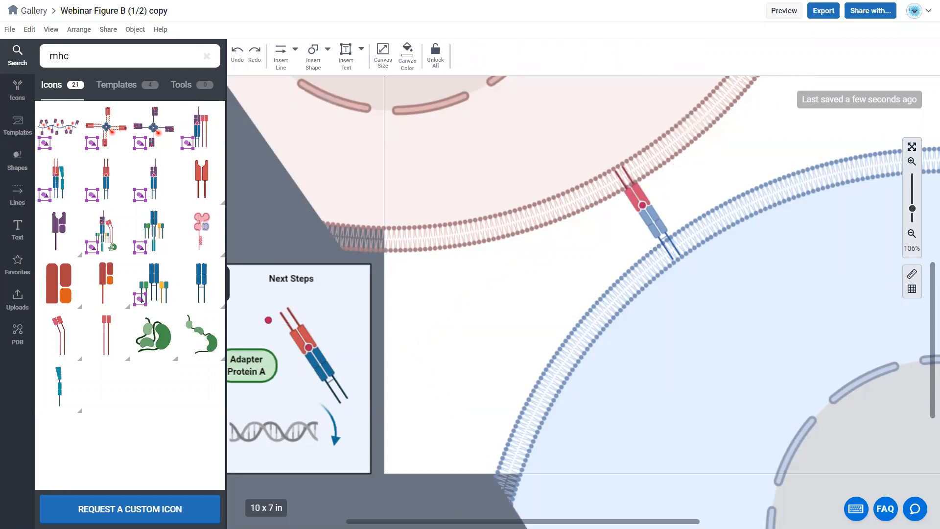
{"action": "scroll", "coordinate": [467, 437], "scroll_direction": "left", "scroll_amount": 2}
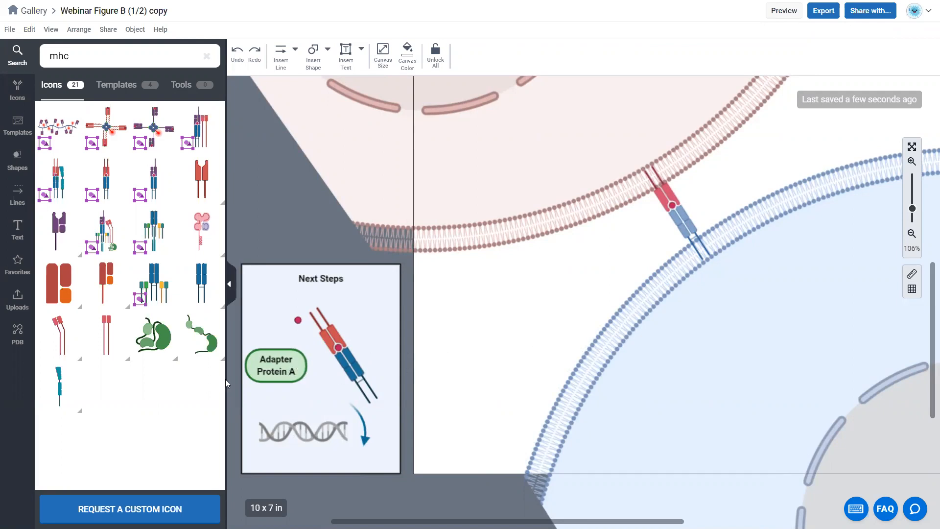
{"action": "left_click", "coordinate": [272, 368]}
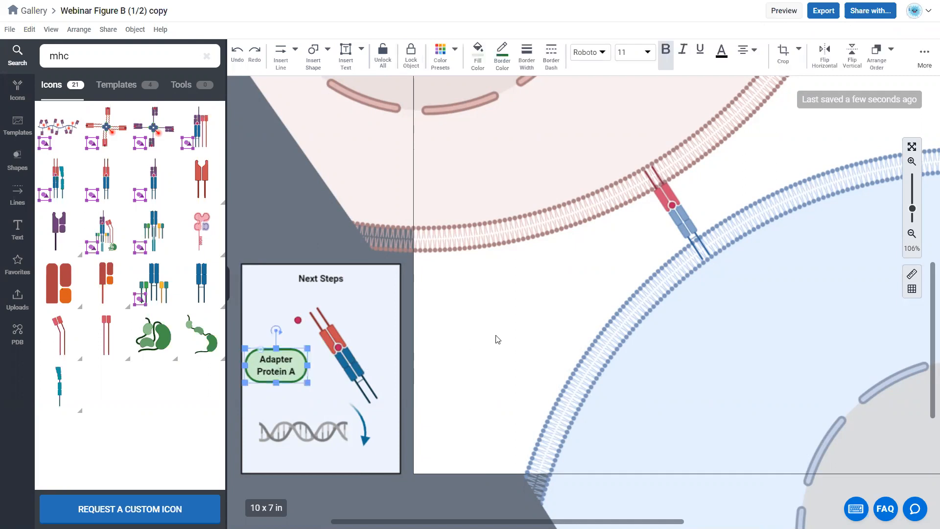
{"action": "left_click", "coordinate": [492, 341]}
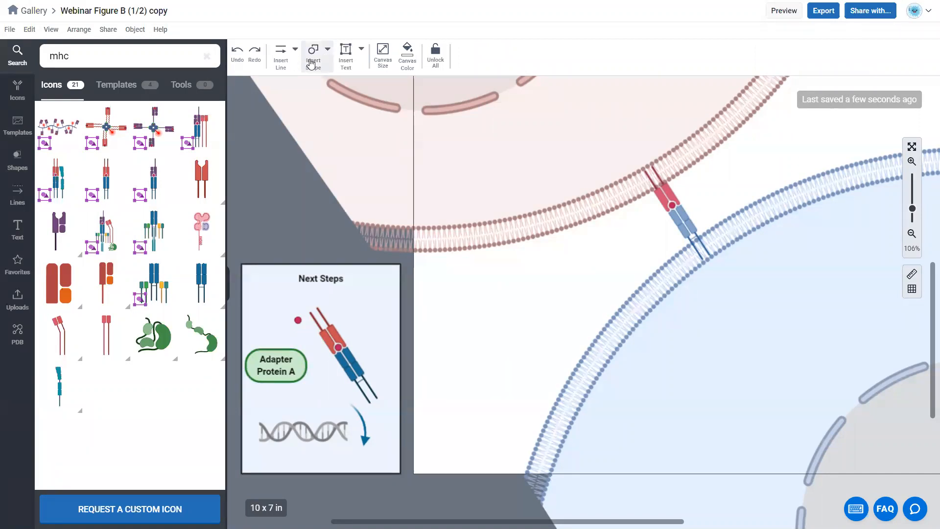
Step: Insert a pill shape in the white space beside the blue membrane and label it "Adapter Protein A"
{"action": "left_click", "coordinate": [328, 58]}
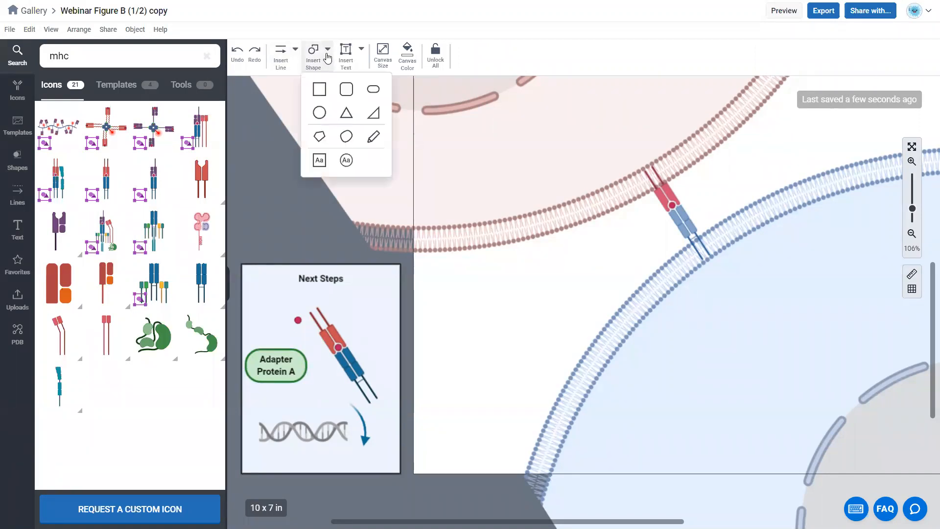
{"action": "left_click", "coordinate": [373, 92]}
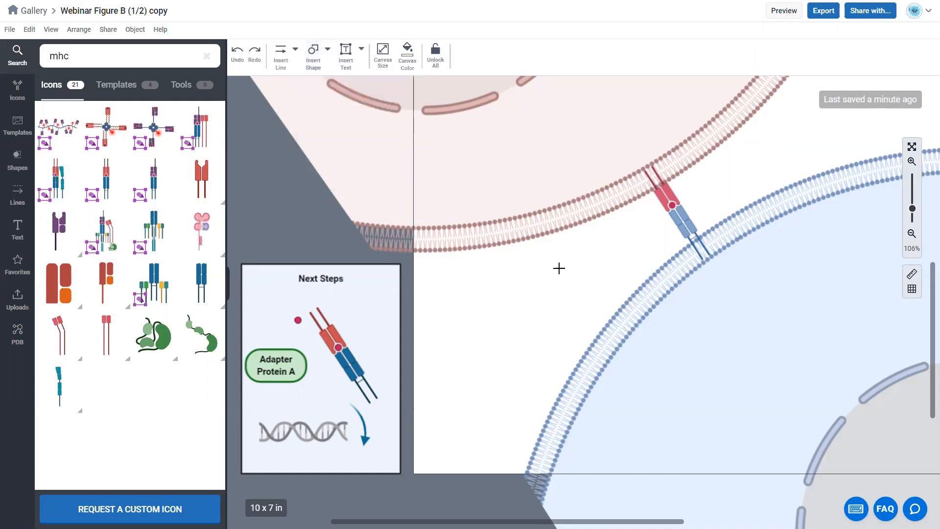
{"action": "left_click", "coordinate": [574, 290]}
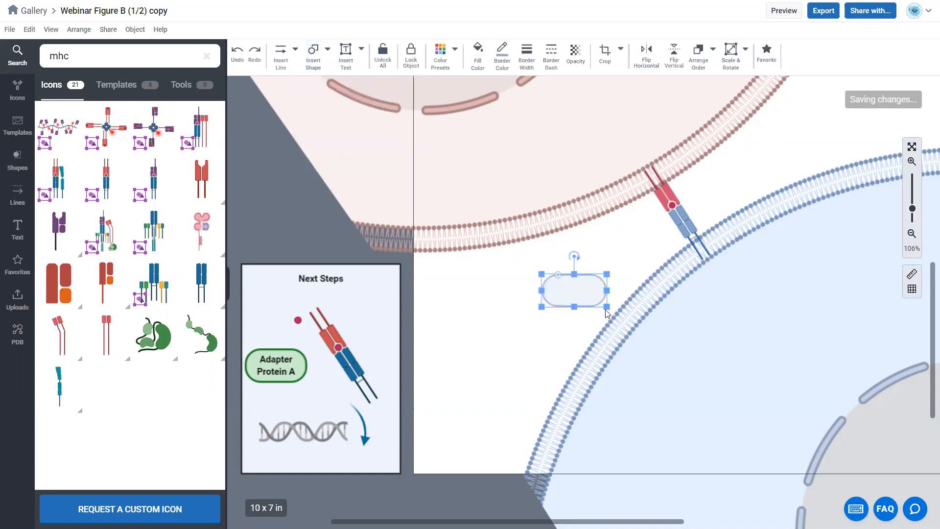
{"action": "double_click", "coordinate": [567, 285]}
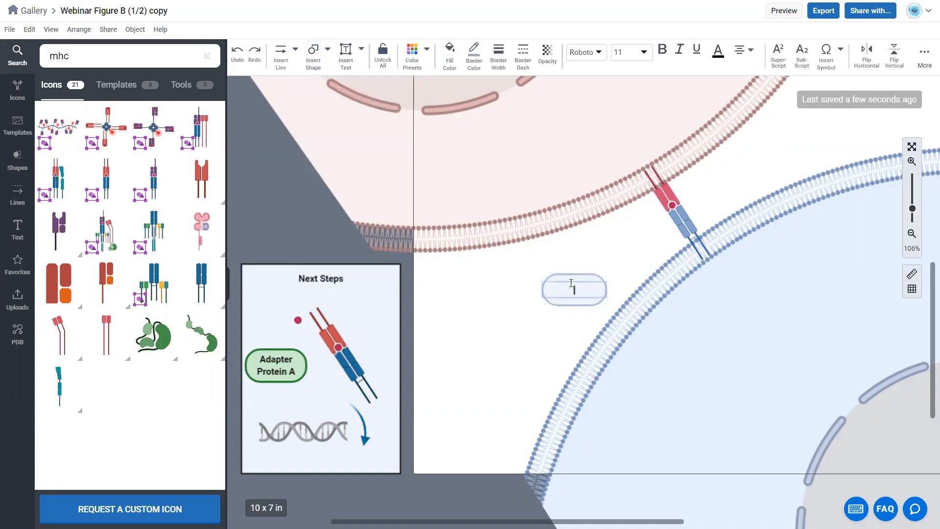
{"action": "type", "text": "Adapter Protein A"}
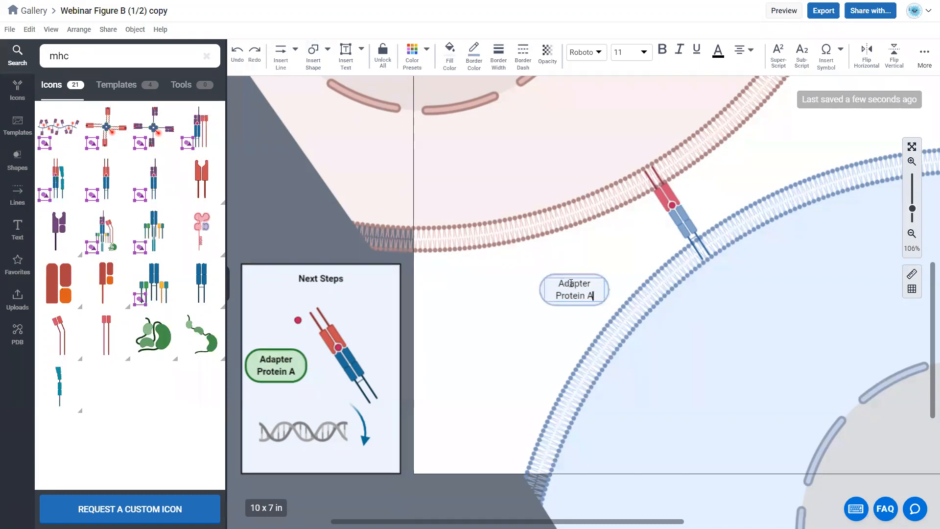
{"action": "left_click", "coordinate": [503, 315]}
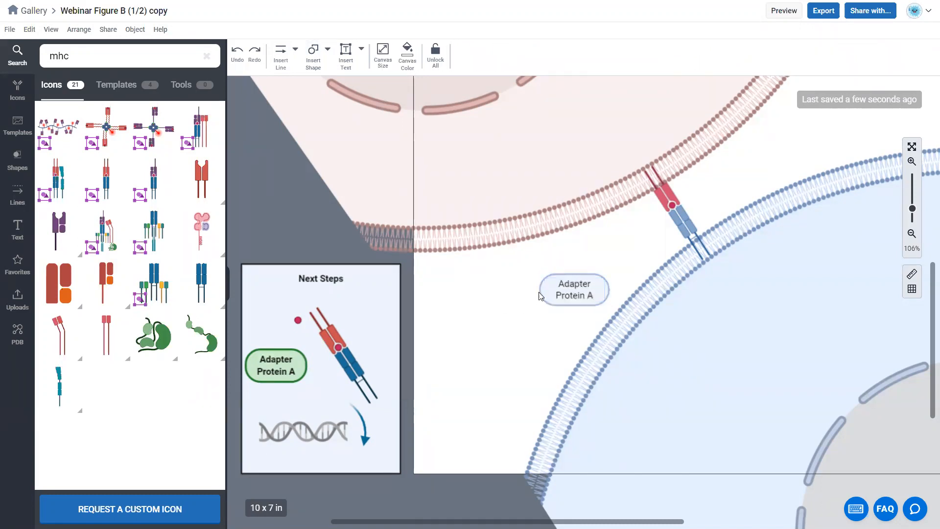
Step: Make the "Adapter Protein A" label on the new pill shape bold, without italics
{"action": "left_click", "coordinate": [543, 290]}
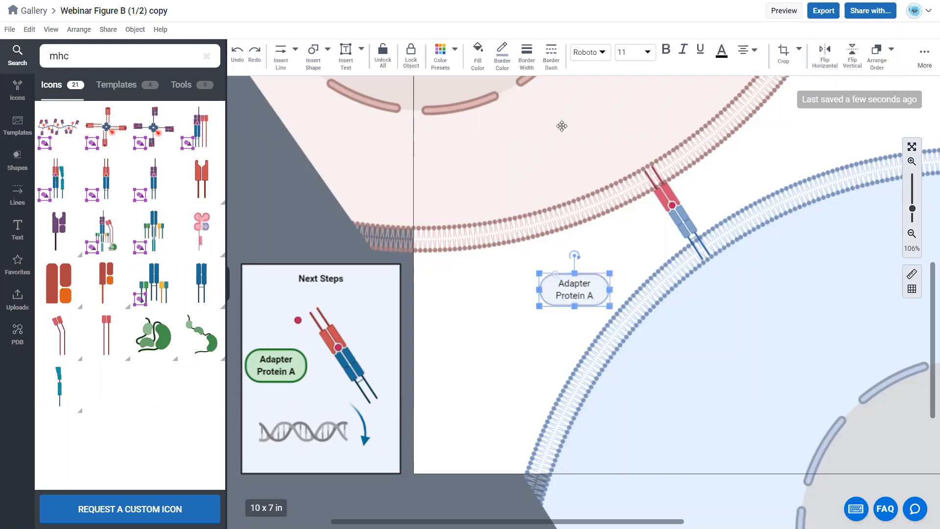
{"action": "left_click", "coordinate": [665, 54]}
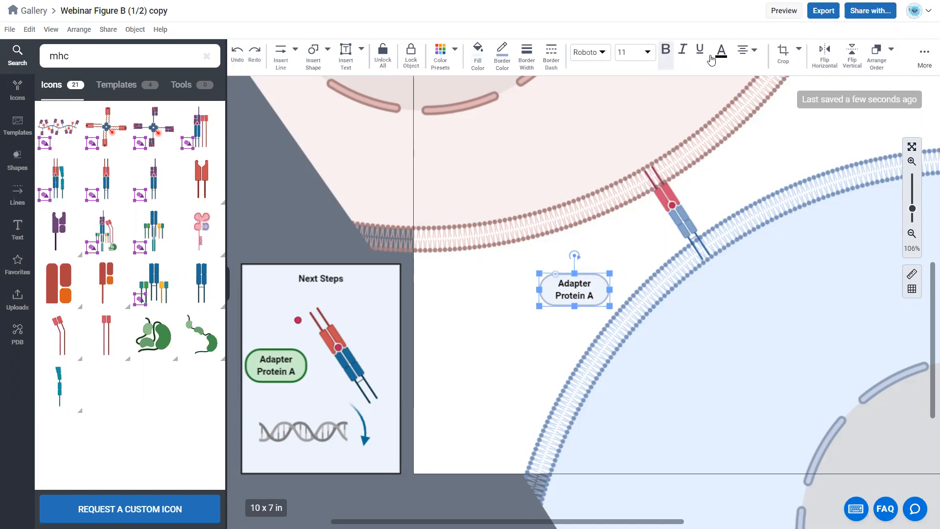
{"action": "left_click", "coordinate": [686, 57]}
{"action": "left_click", "coordinate": [685, 57]}
Step: Try a blue 81A2CA fill and a different border color on the new pill shape, and undo the changes, keeping the label non-italic
{"action": "left_click", "coordinate": [478, 58]}
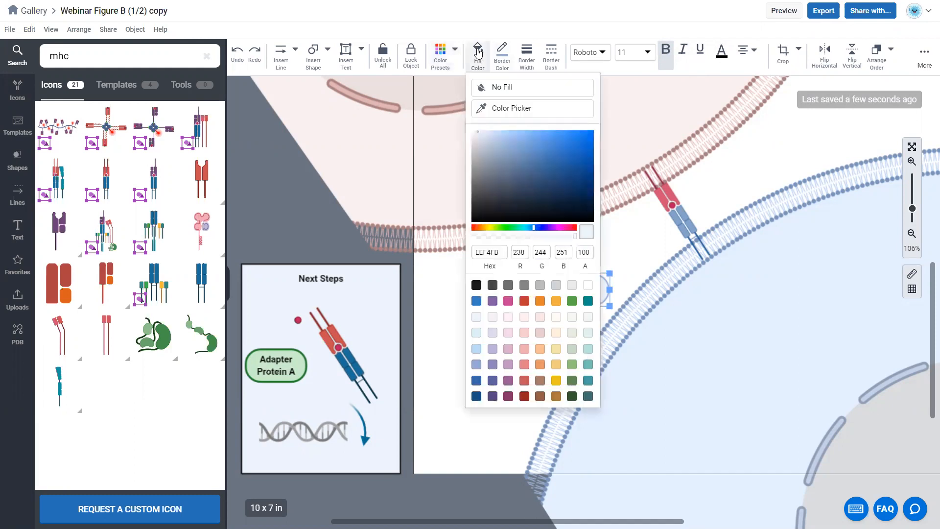
{"action": "left_click", "coordinate": [514, 154]}
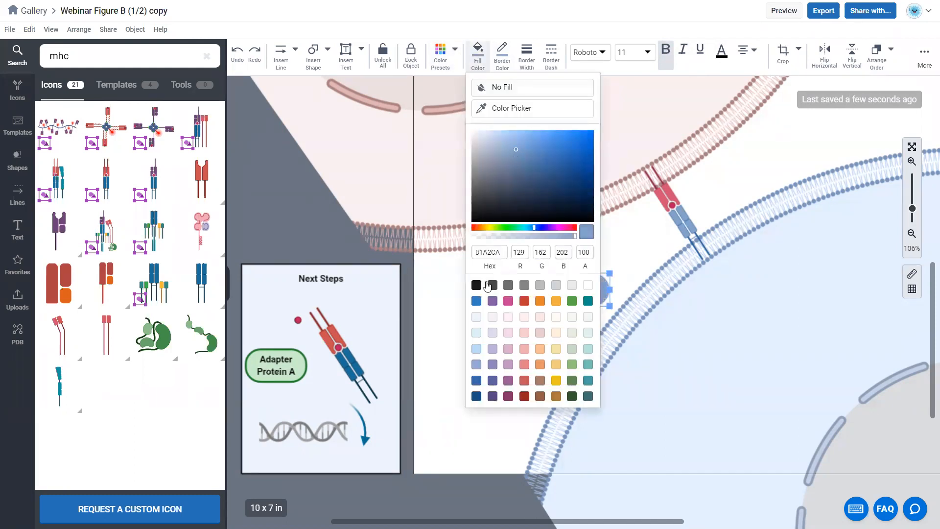
{"action": "left_click", "coordinate": [461, 306]}
{"action": "left_click", "coordinate": [574, 286]}
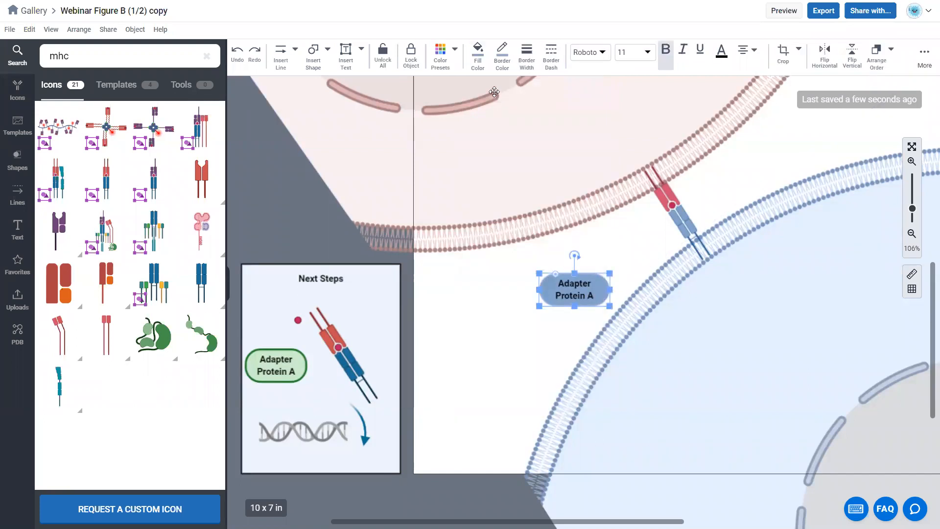
{"action": "left_click", "coordinate": [501, 53]}
{"action": "left_click", "coordinate": [582, 195]}
{"action": "left_click", "coordinate": [440, 325]}
{"action": "left_click", "coordinate": [571, 287]}
{"action": "key", "text": "ctrl+i"}
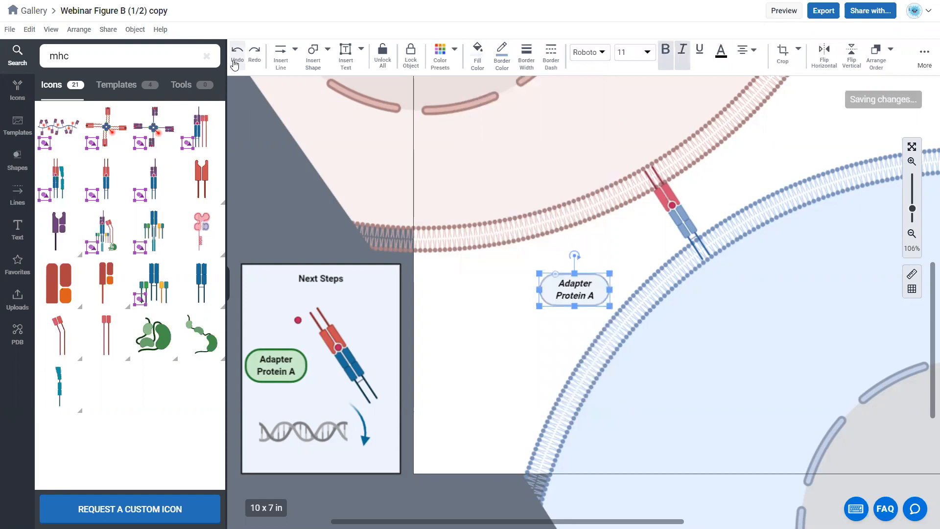
{"action": "left_click", "coordinate": [682, 52]}
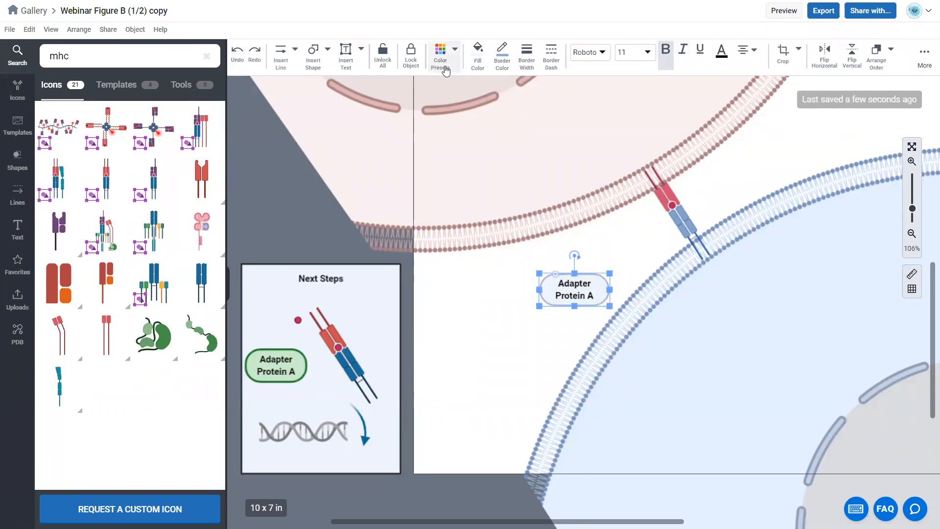
Step: Apply the light green color preset with a dark green border to the new "Adapter Protein A" pill
{"action": "left_click", "coordinate": [456, 54]}
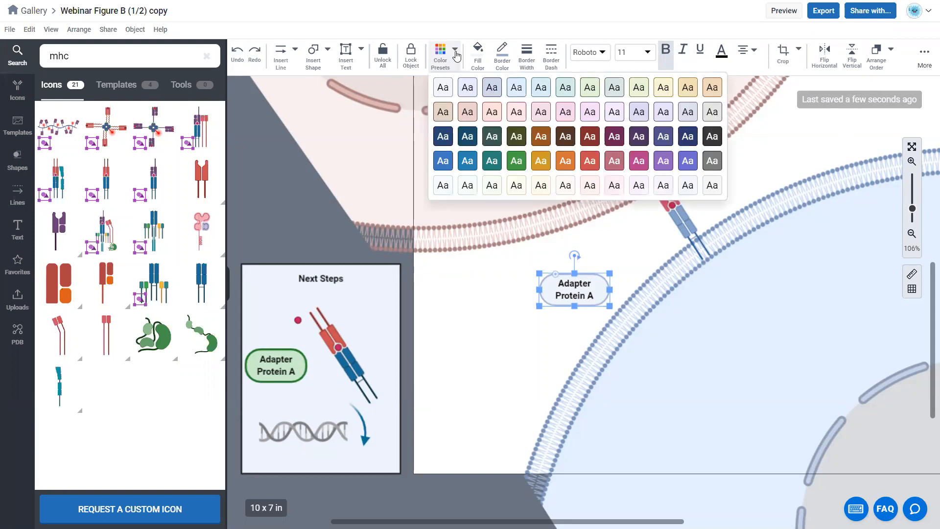
{"action": "left_click", "coordinate": [469, 107]}
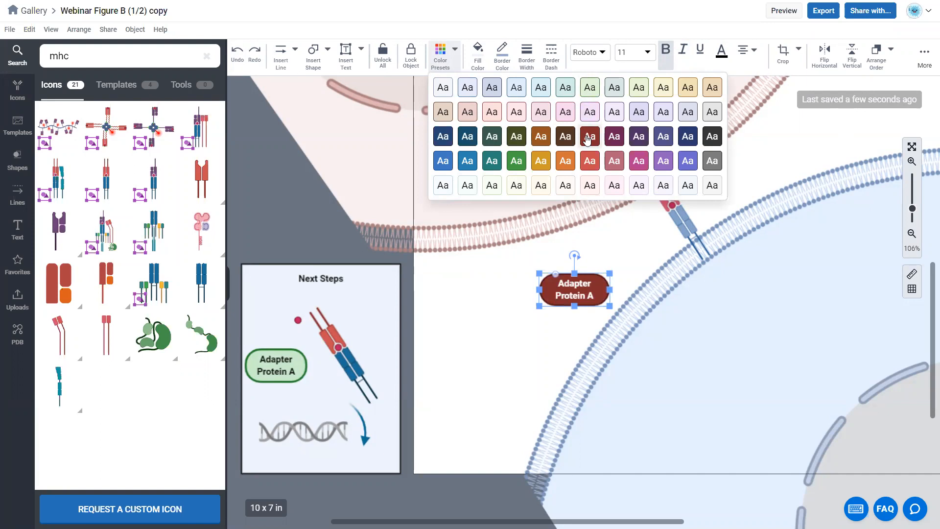
{"action": "left_click", "coordinate": [590, 90]}
{"action": "left_click", "coordinate": [515, 339]}
{"action": "left_click", "coordinate": [580, 282]}
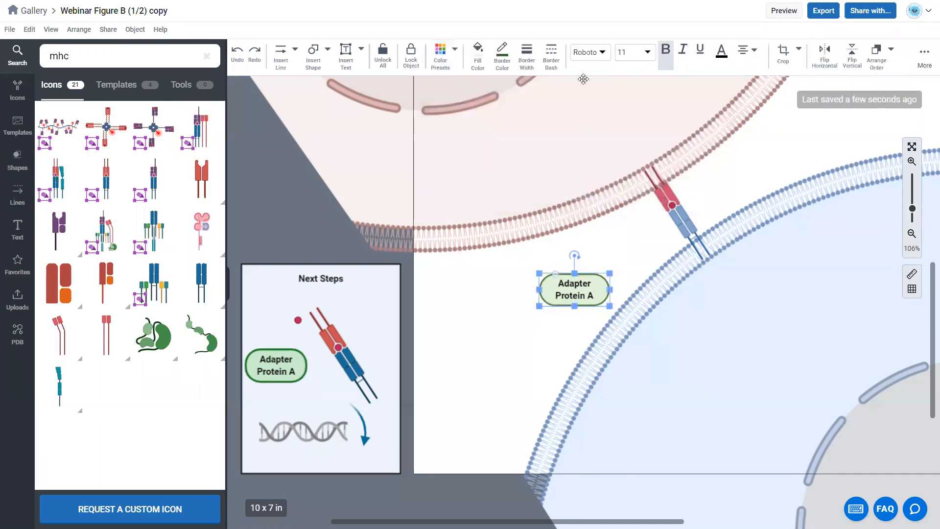
Step: Adjust the pill's border width and move it inside the blue cell, below the MHC2-TCR complex
{"action": "left_click", "coordinate": [526, 62]}
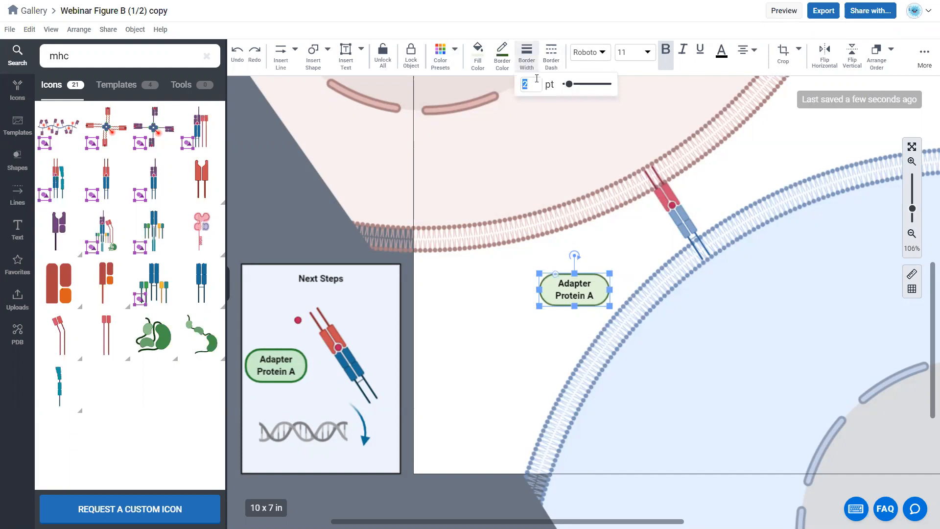
{"action": "left_click", "coordinate": [506, 327]}
{"action": "left_click_drag", "start_coordinate": [587, 284], "coordinate": [717, 336]}
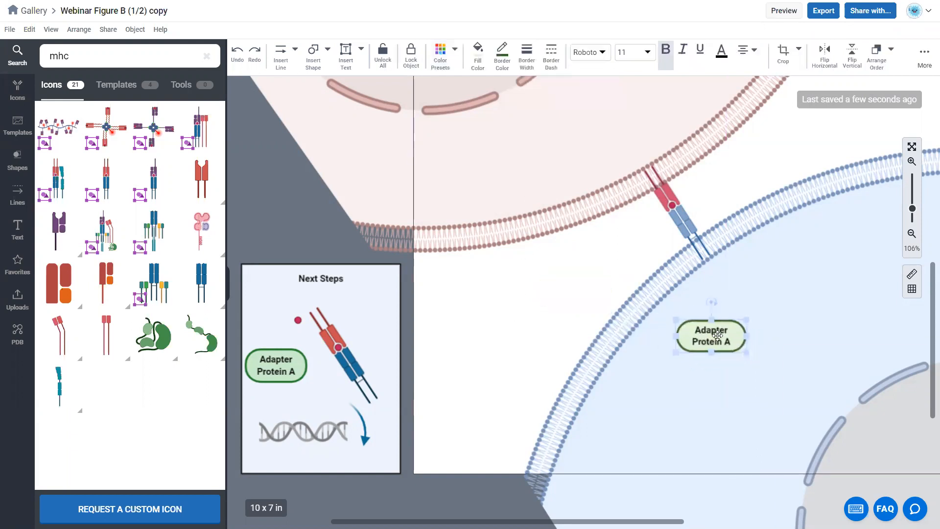
{"action": "left_click", "coordinate": [522, 326]}
Step: Insert a rounded square inside the blue cell below the "Adapter Protein A" pill and label it "Protein Kinase B"
{"action": "left_click", "coordinate": [314, 53]}
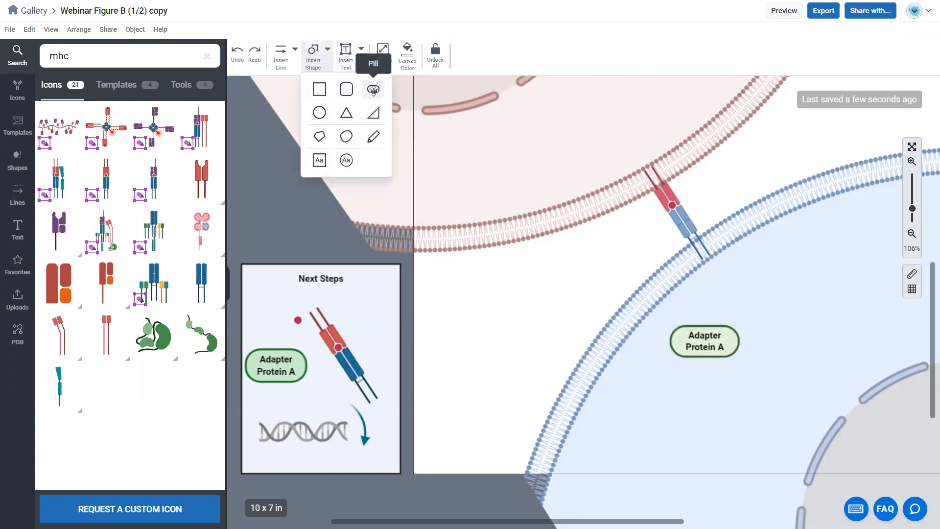
{"action": "left_click", "coordinate": [373, 89]}
{"action": "left_click", "coordinate": [314, 53]}
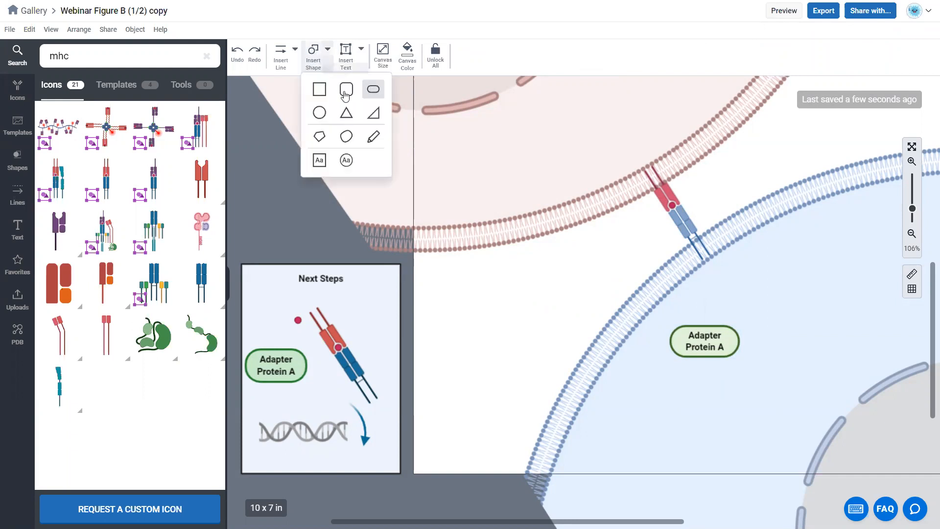
{"action": "left_click", "coordinate": [345, 91]}
{"action": "left_click", "coordinate": [654, 412]}
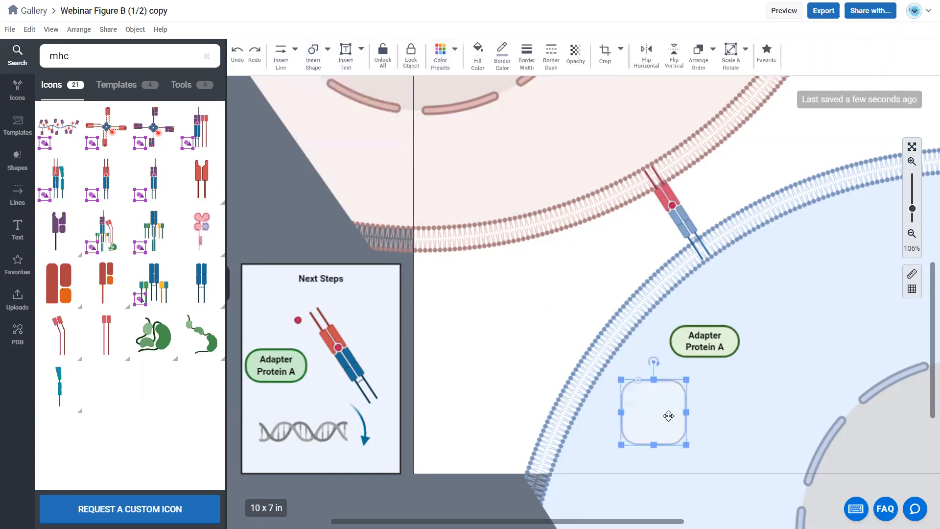
{"action": "double_click", "coordinate": [657, 416]}
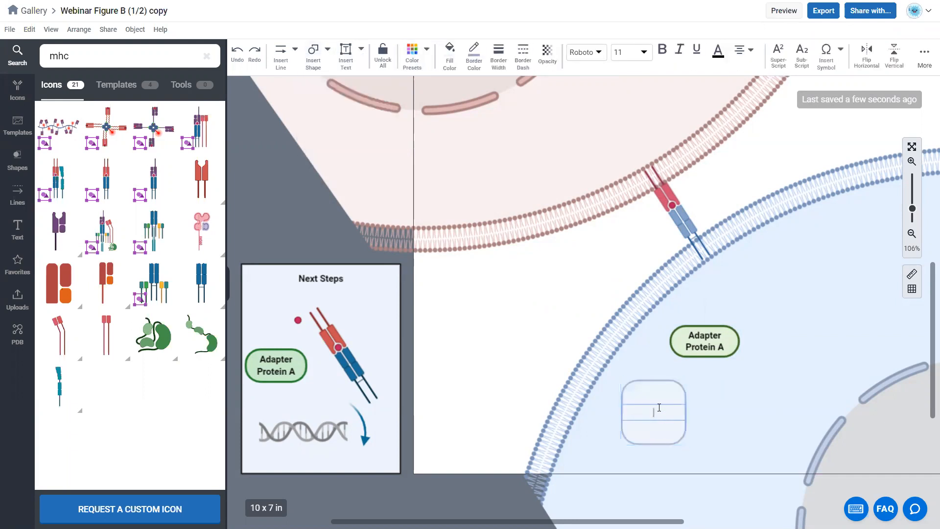
{"action": "type", "text": "Protein Kinase B"}
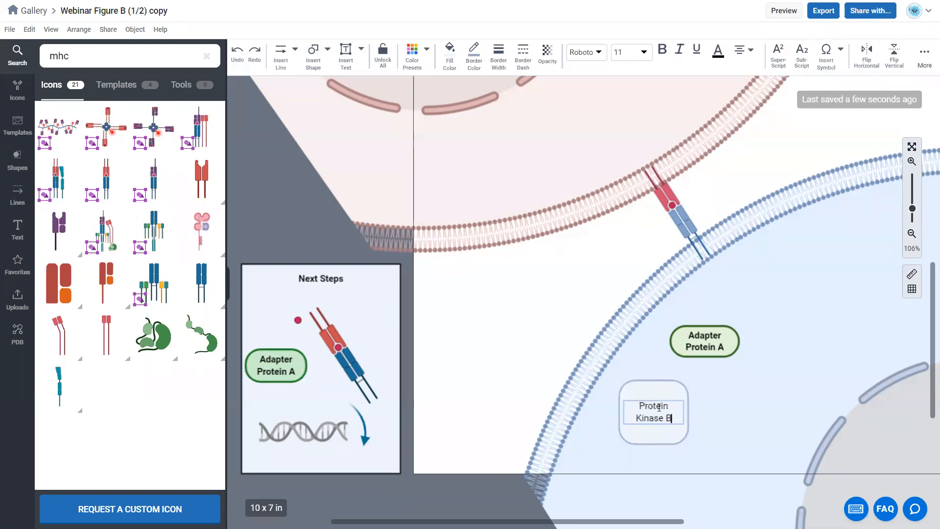
Step: Make the "Protein Kinase B" label bold and flatten its shape into a rectangle with slightly rounded corners
{"action": "left_click", "coordinate": [667, 433]}
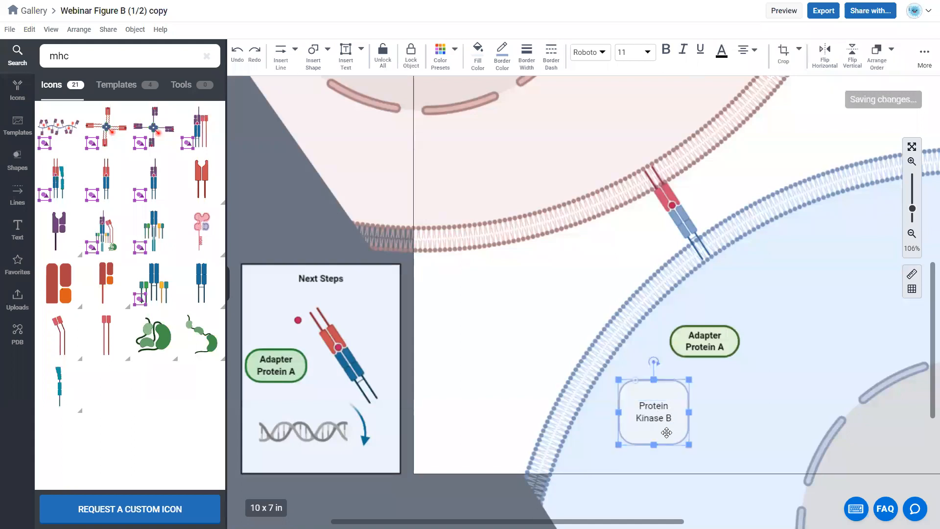
{"action": "left_click", "coordinate": [666, 49]}
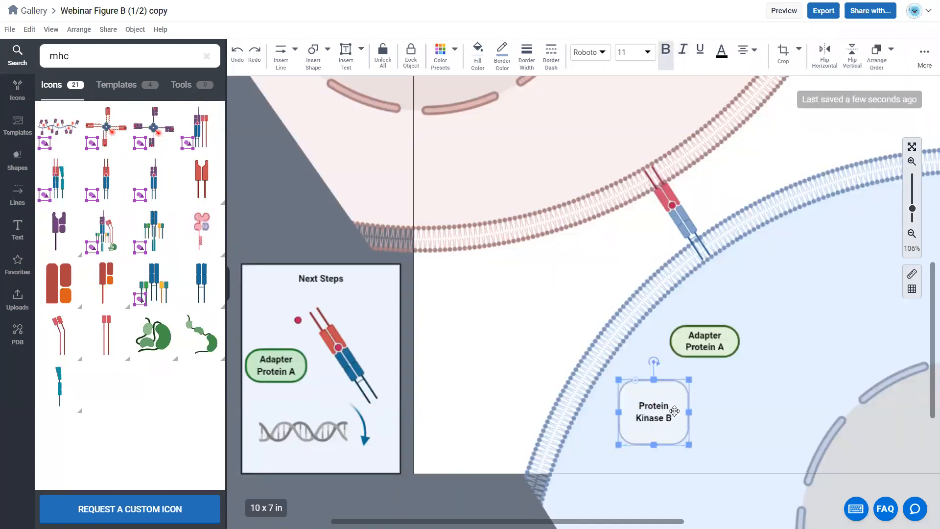
{"action": "left_click_drag", "start_coordinate": [655, 381], "coordinate": [654, 412]}
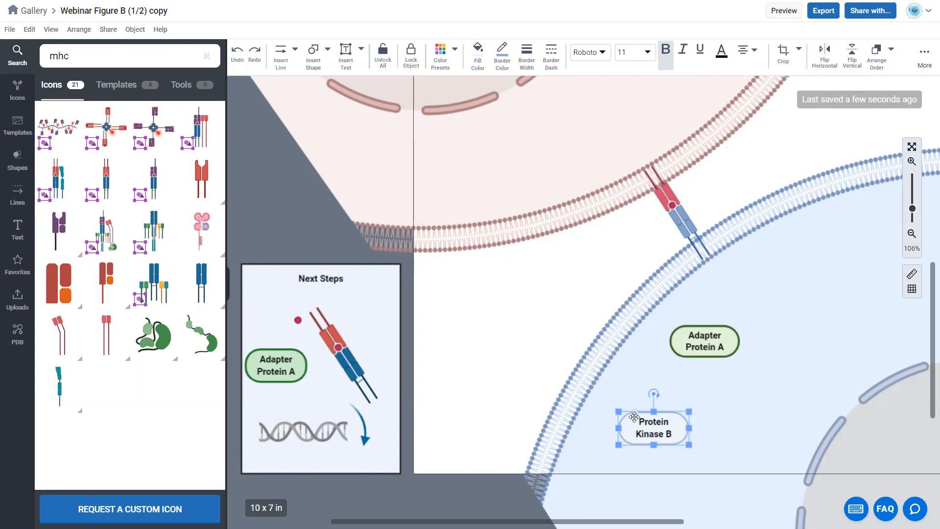
{"action": "left_click_drag", "start_coordinate": [635, 411], "coordinate": [646, 412]}
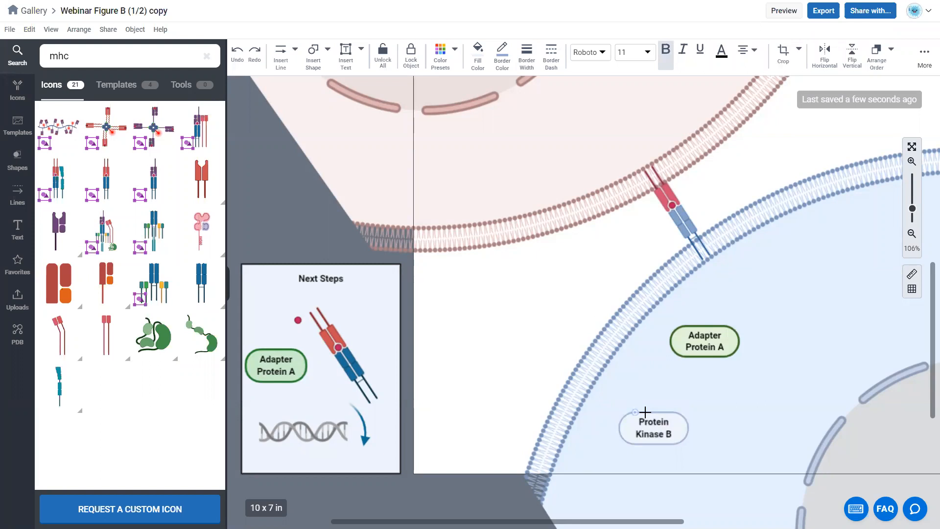
{"action": "left_click_drag", "start_coordinate": [636, 413], "coordinate": [628, 412]}
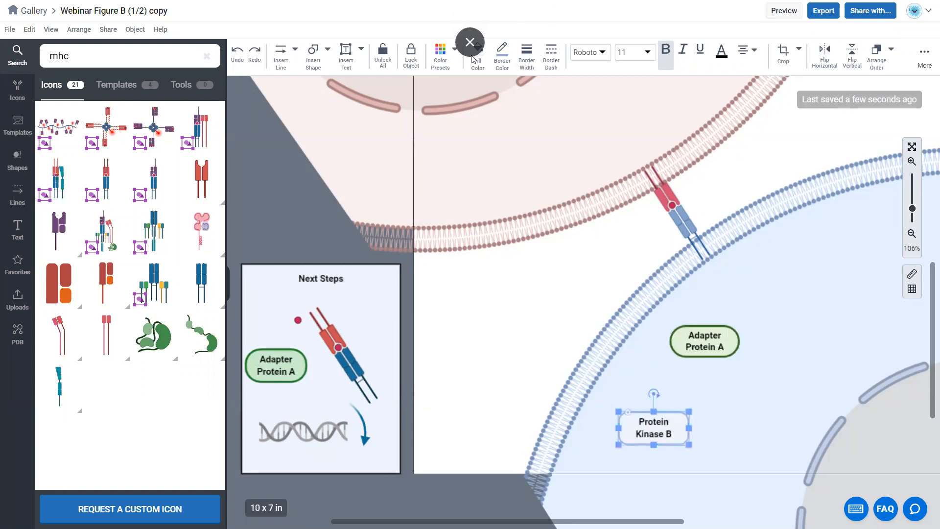
Step: Give the "Protein Kinase B" shape the light purple color preset and a 3 pt border
{"action": "left_click", "coordinate": [442, 54]}
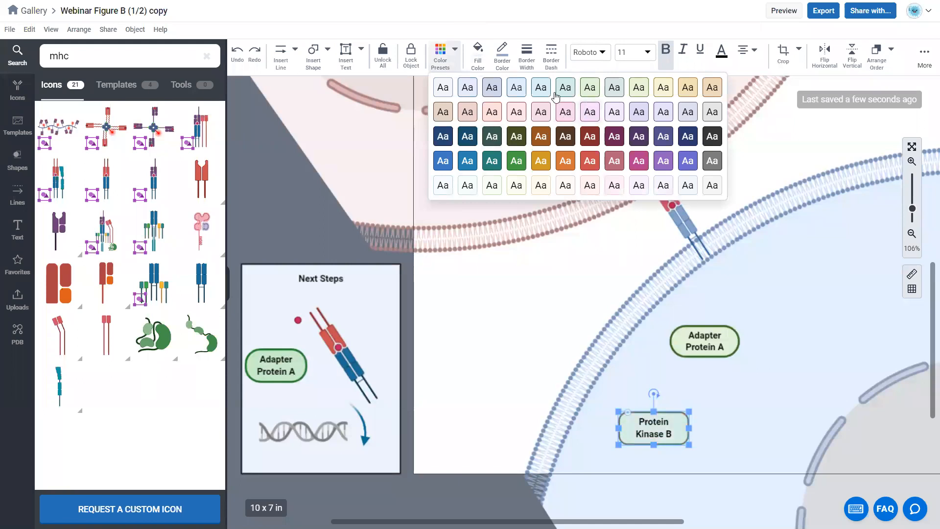
{"action": "left_click", "coordinate": [589, 116]}
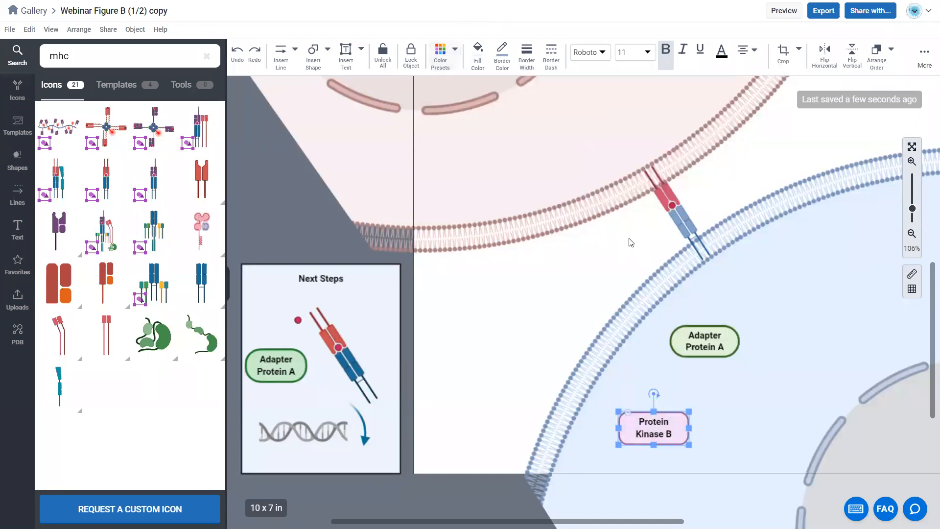
{"action": "left_click", "coordinate": [527, 54]}
{"action": "left_click_drag", "start_coordinate": [533, 86], "coordinate": [510, 89]}
{"action": "type", "text": "3"}
{"action": "left_click", "coordinate": [502, 357]}
Step: Move the "Protein Kinase B" shape toward the blue cell's nucleus, slightly offset below "Adapter Protein A"
{"action": "left_click_drag", "start_coordinate": [668, 426], "coordinate": [755, 420]}
{"action": "left_click", "coordinate": [531, 327]}
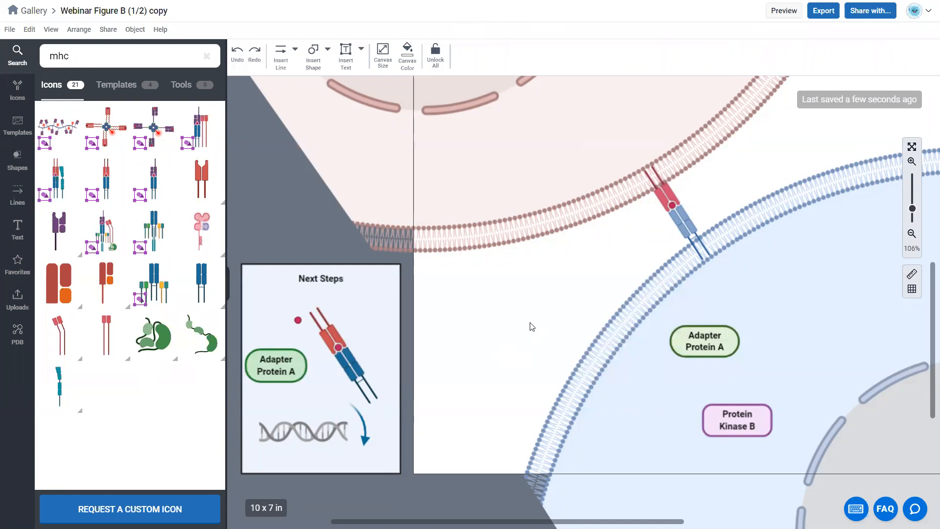
Step: Insert an enlarged curved arrow and place its tail at the complex's inner end inside the blue cell
{"action": "left_click", "coordinate": [295, 58]}
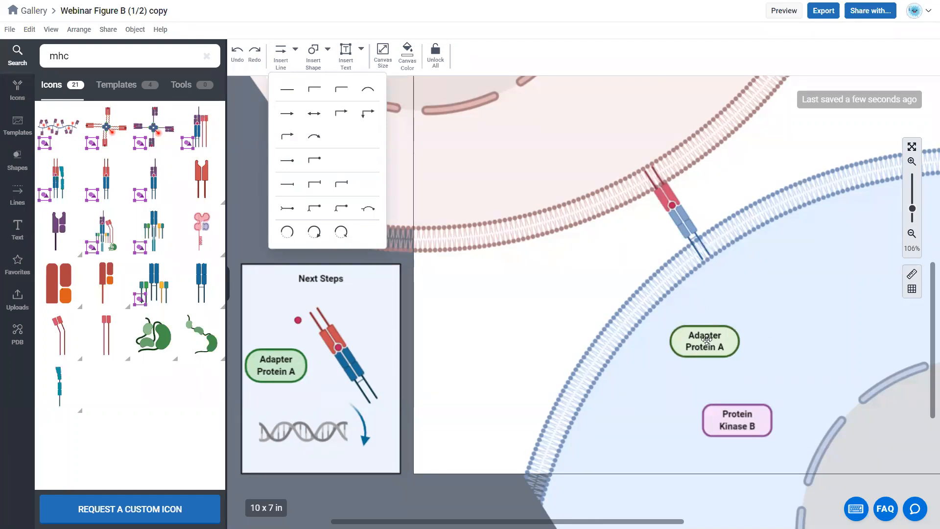
{"action": "left_click", "coordinate": [315, 141]}
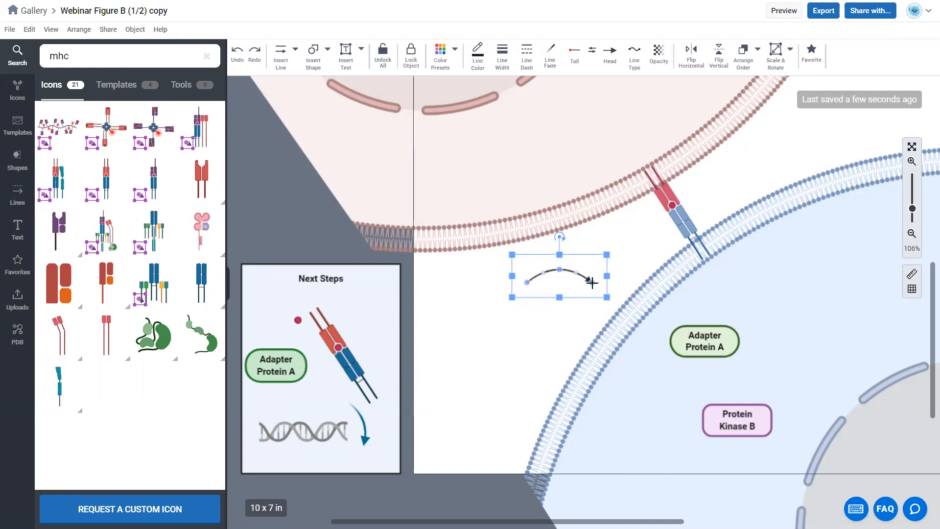
{"action": "left_click_drag", "start_coordinate": [607, 298], "coordinate": [660, 325]}
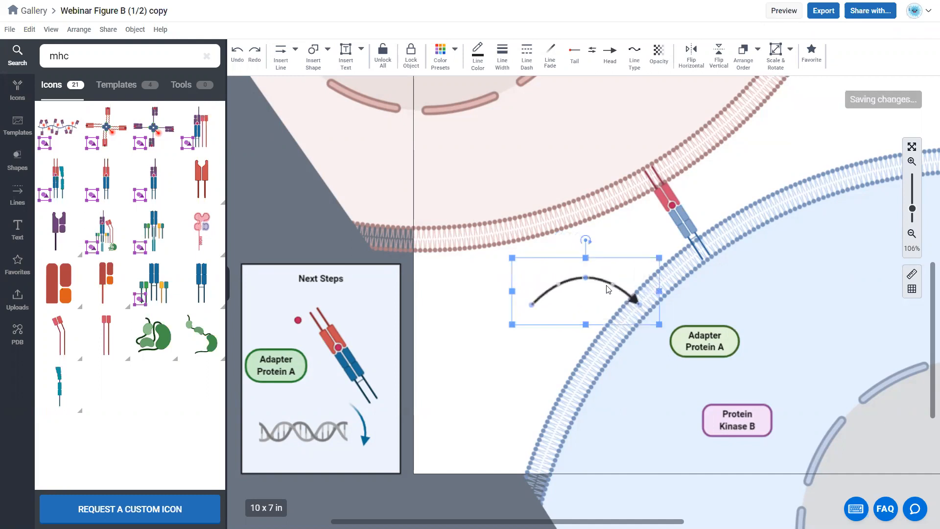
{"action": "left_click_drag", "start_coordinate": [608, 279], "coordinate": [777, 243]}
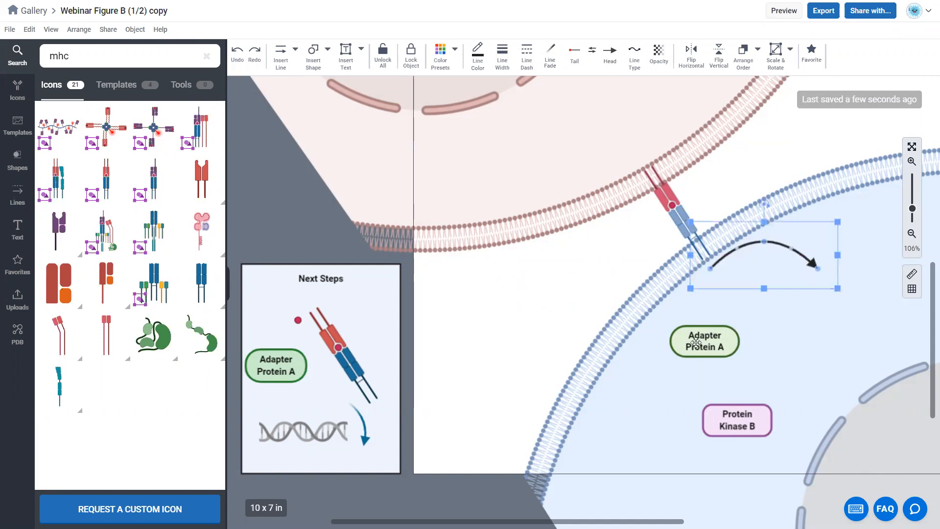
Step: Nudge the "Adapter Protein A" pill down and reshape the arrow to curve from the complex to the pill
{"action": "left_click_drag", "start_coordinate": [717, 354], "coordinate": [715, 361]}
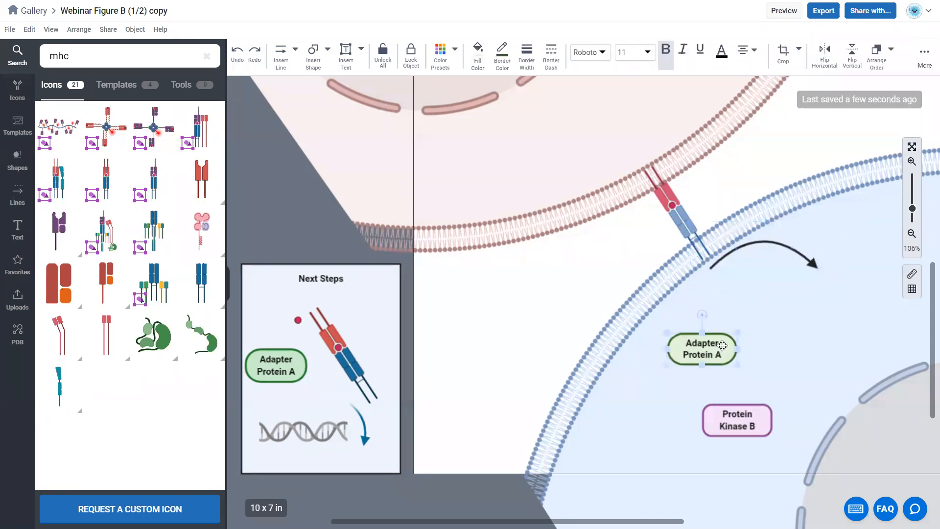
{"action": "left_click", "coordinate": [791, 253]}
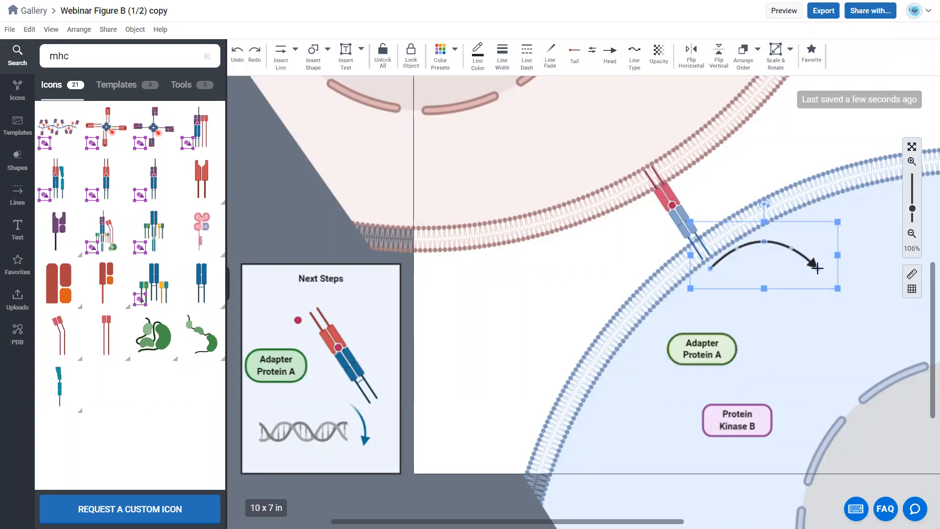
{"action": "left_click_drag", "start_coordinate": [817, 268], "coordinate": [694, 330]}
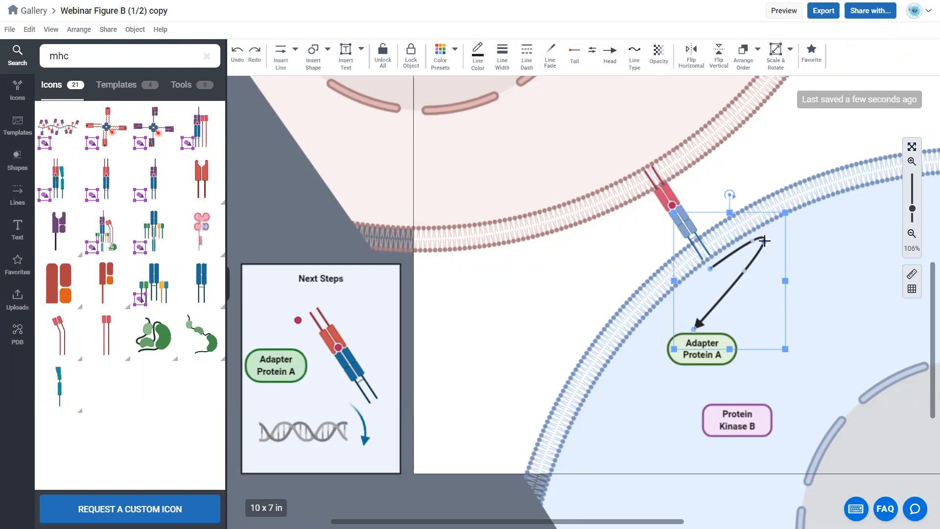
{"action": "left_click_drag", "start_coordinate": [765, 241], "coordinate": [779, 282]}
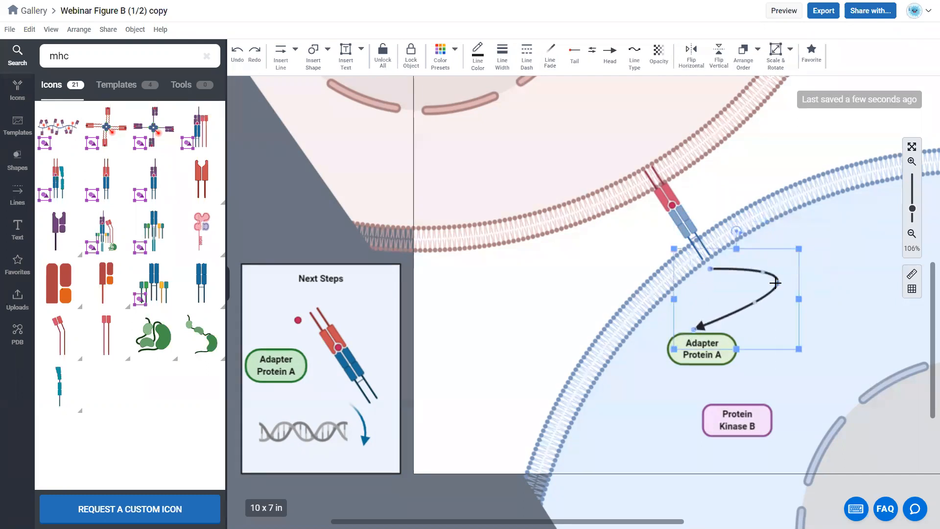
{"action": "left_click_drag", "start_coordinate": [776, 283], "coordinate": [711, 267]}
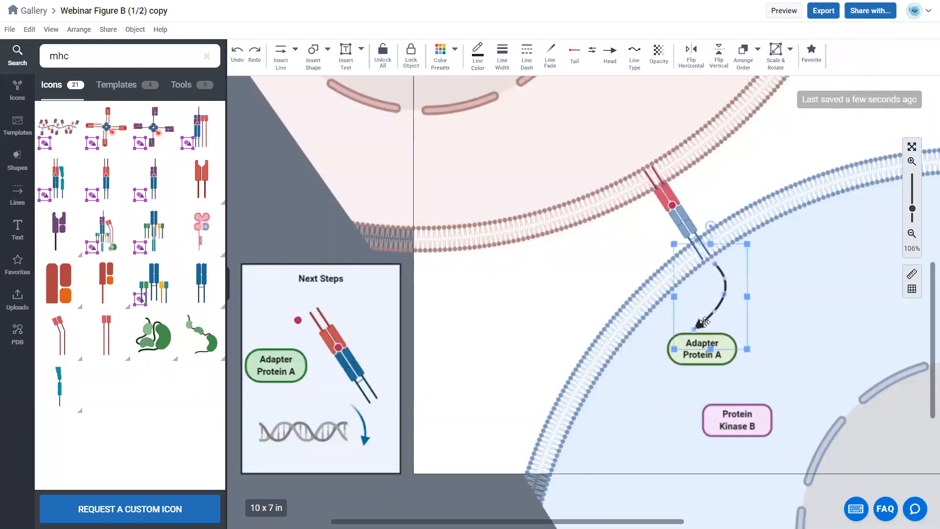
{"action": "left_click_drag", "start_coordinate": [693, 328], "coordinate": [702, 327]}
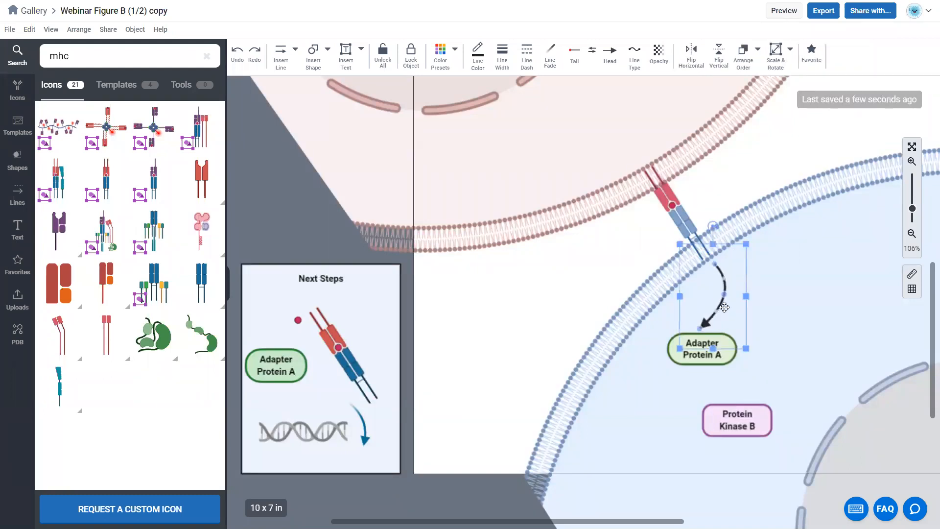
{"action": "left_click_drag", "start_coordinate": [724, 294], "coordinate": [718, 290]}
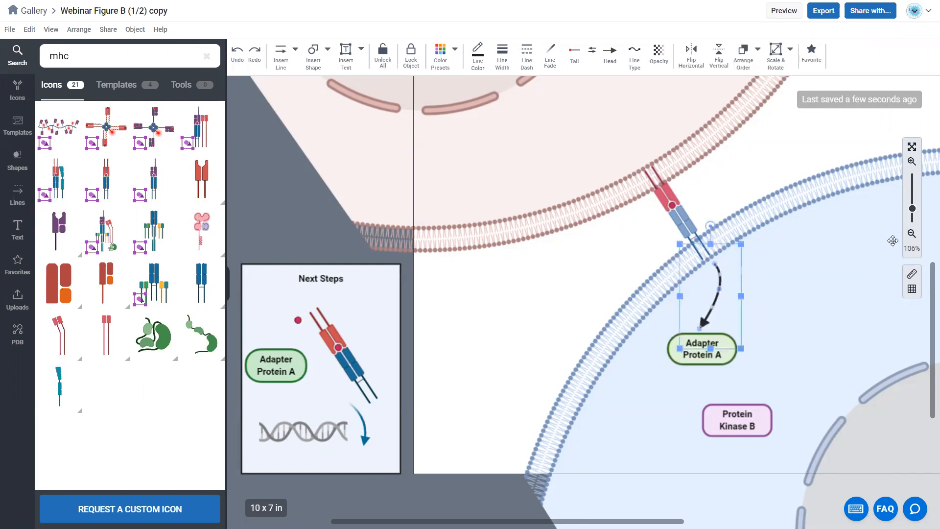
Step: Bend the arrow between the complex and "Adapter Protein A" into a smooth S-curve, undoing the extra bend
{"action": "left_click", "coordinate": [910, 162]}
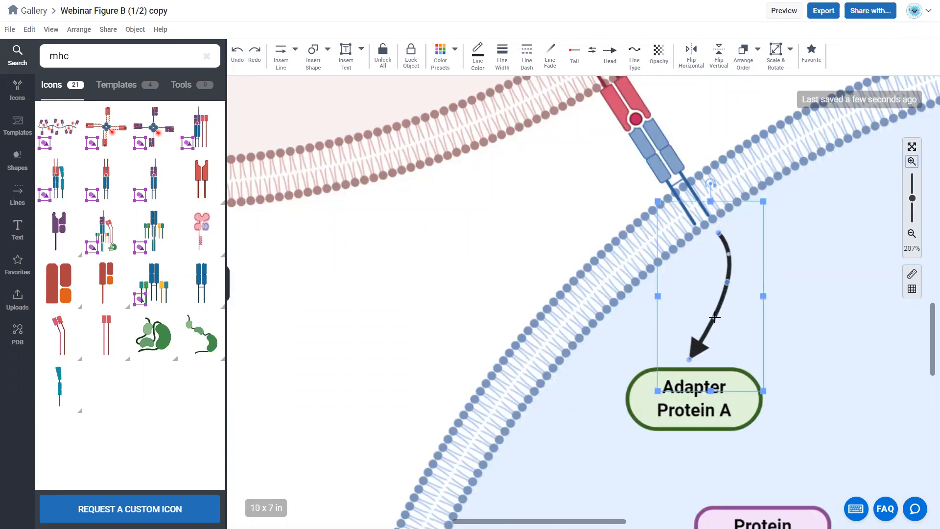
{"action": "left_click_drag", "start_coordinate": [715, 317], "coordinate": [696, 309]}
{"action": "left_click", "coordinate": [725, 291]}
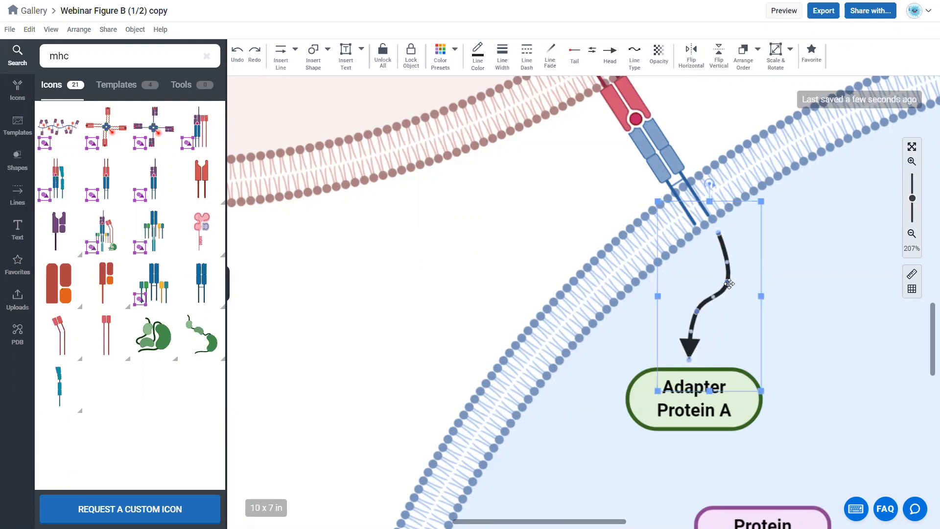
{"action": "left_click_drag", "start_coordinate": [727, 283], "coordinate": [731, 274]}
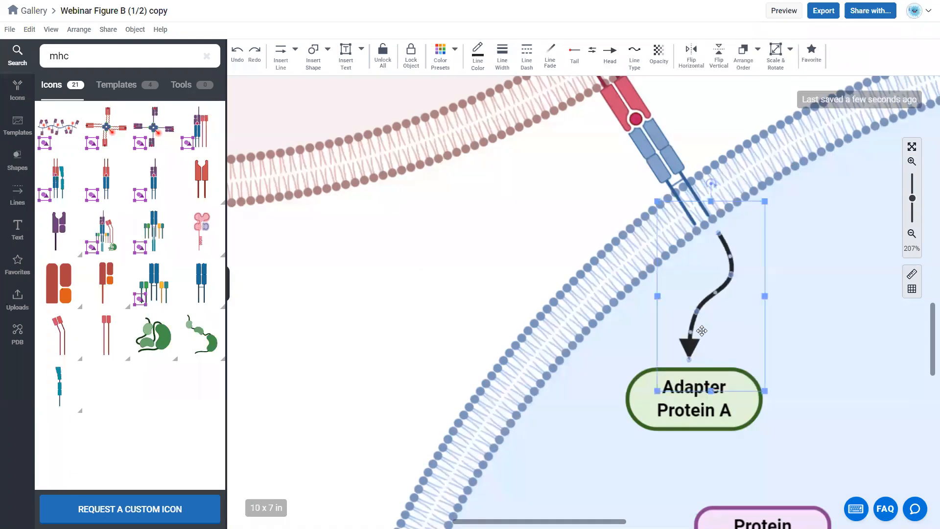
{"action": "left_click_drag", "start_coordinate": [698, 311], "coordinate": [696, 311]}
{"action": "left_click_drag", "start_coordinate": [717, 296], "coordinate": [762, 329]}
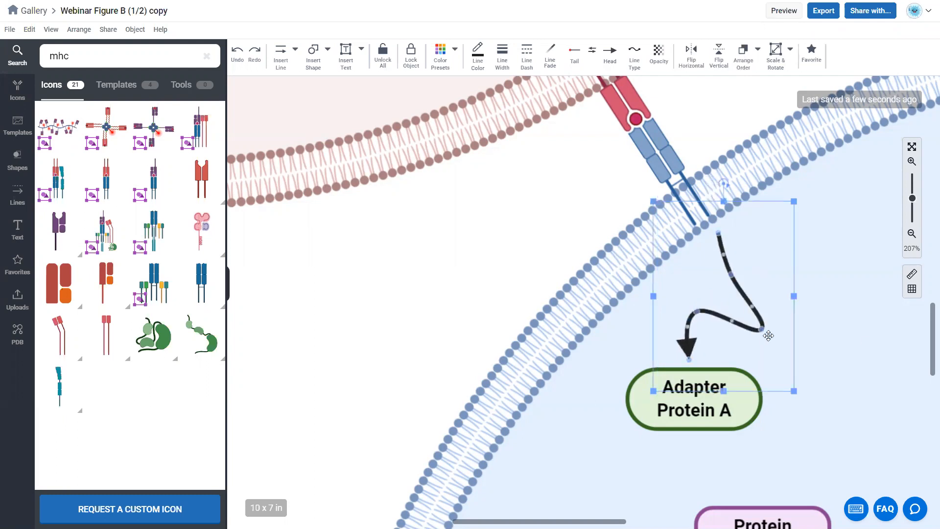
{"action": "key", "text": "ctrl+z"}
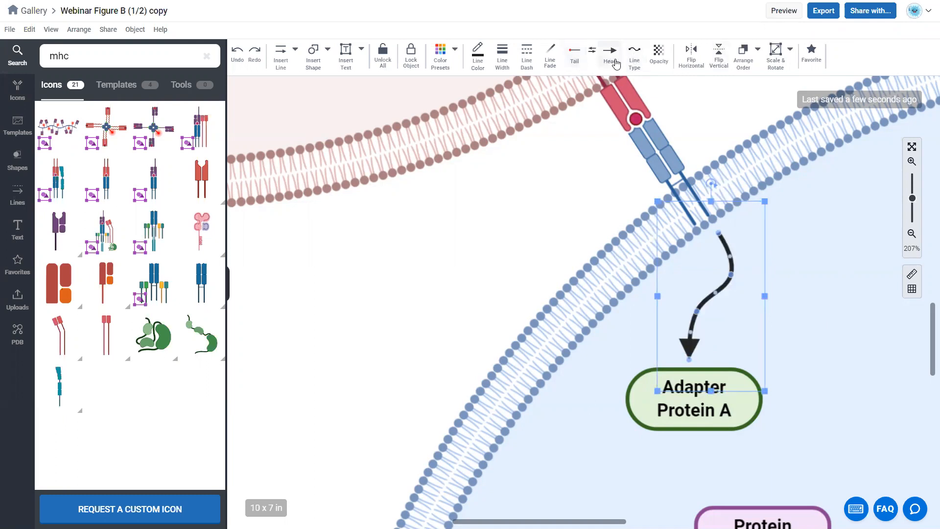
Step: Apply a line fade to the S-curved arrow so its tail fades out near the complex
{"action": "left_click", "coordinate": [555, 59]}
{"action": "left_click", "coordinate": [588, 230]}
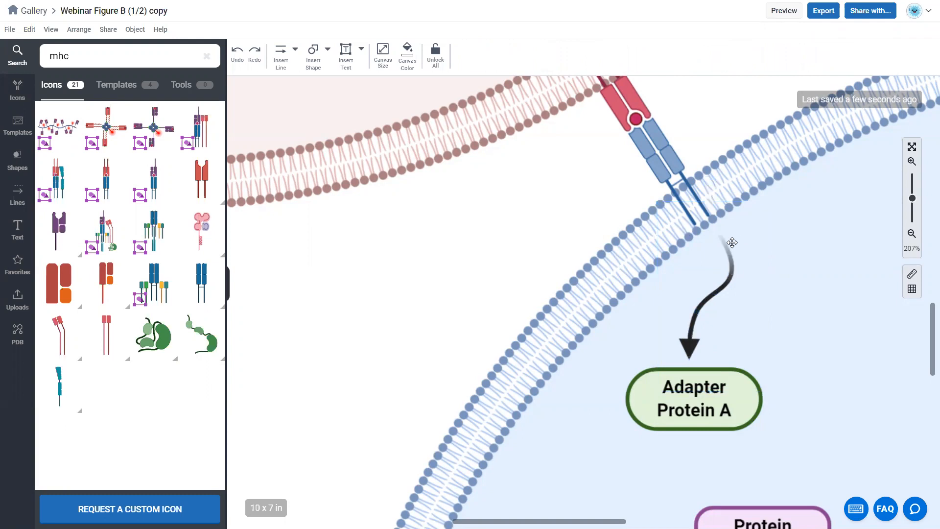
Step: Try an arrowhead tail and a filled-circle tail on the S-curved arrow above "Adapter Protein A"
{"action": "left_click", "coordinate": [703, 306]}
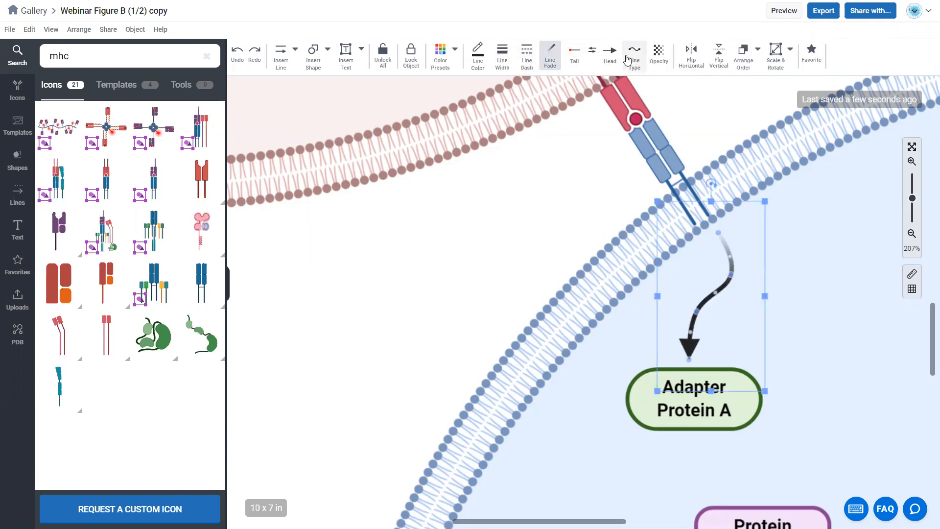
{"action": "left_click", "coordinate": [578, 54]}
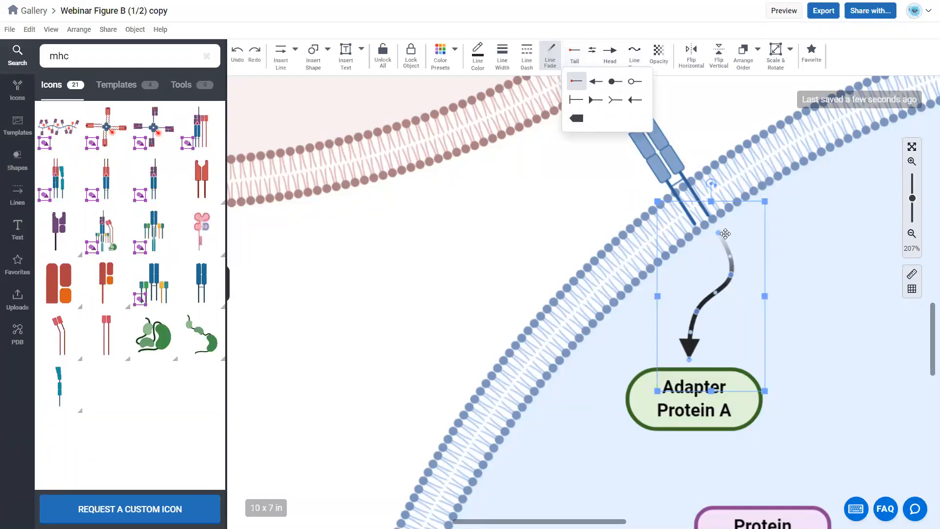
{"action": "left_click", "coordinate": [597, 87]}
{"action": "left_click", "coordinate": [575, 54]}
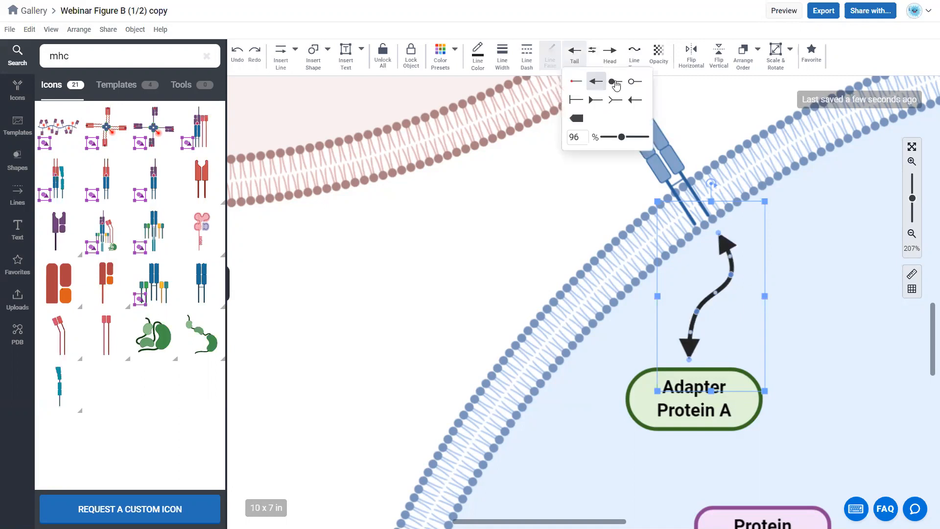
{"action": "left_click", "coordinate": [617, 86]}
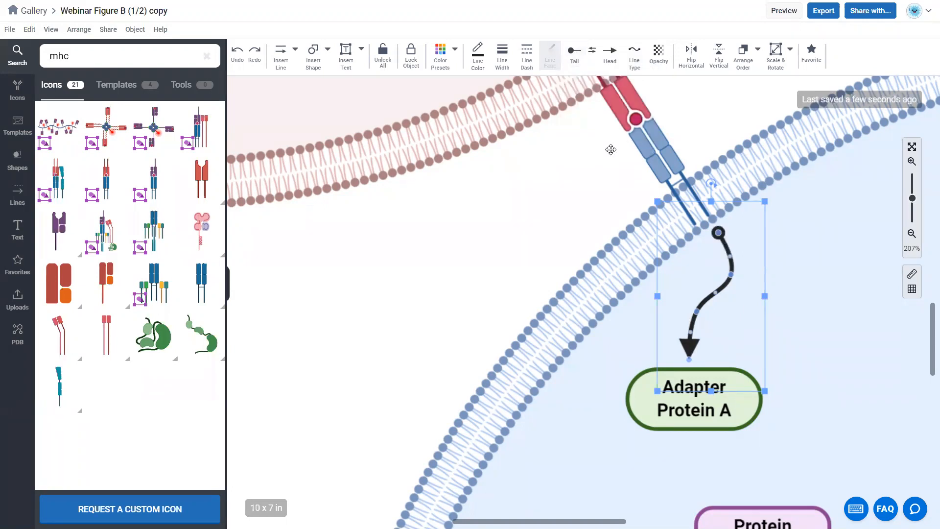
{"action": "left_click", "coordinate": [598, 191]}
{"action": "left_click", "coordinate": [719, 249]}
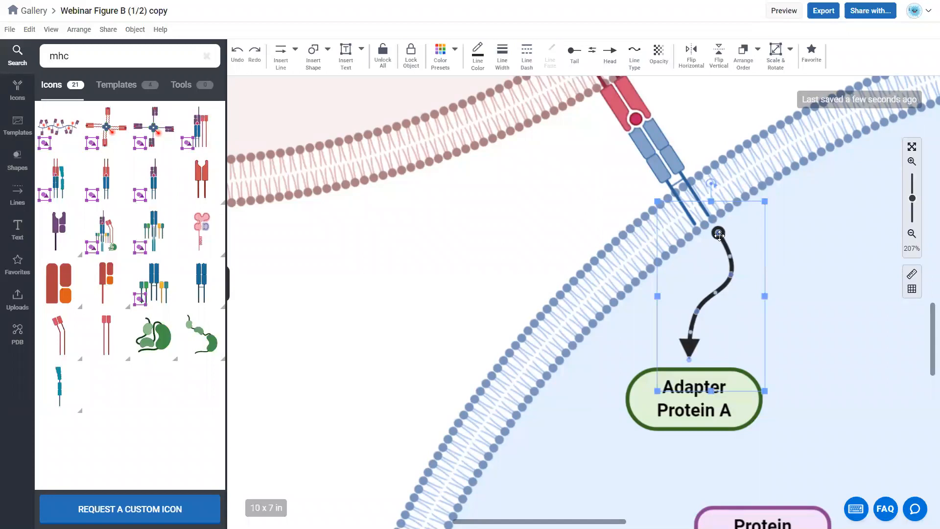
Step: Remove the tail marker from the S-curved arrow and reapply its line fade
{"action": "left_click", "coordinate": [577, 58]}
{"action": "left_click", "coordinate": [573, 86]}
{"action": "left_click", "coordinate": [551, 58]}
{"action": "left_click", "coordinate": [525, 228]}
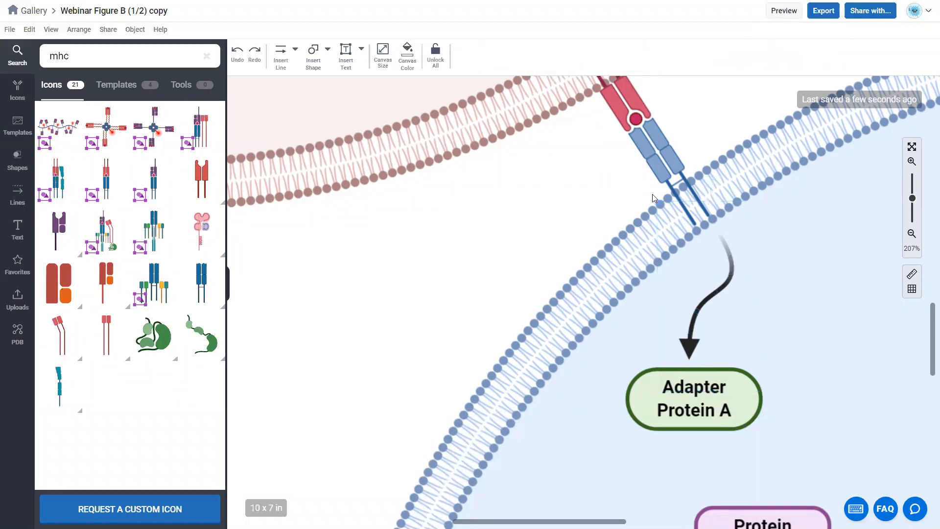
Step: Duplicate the S-curved arrow into the white space between the cells and set the copy's line type to straight segments
{"action": "left_click", "coordinate": [727, 289]}
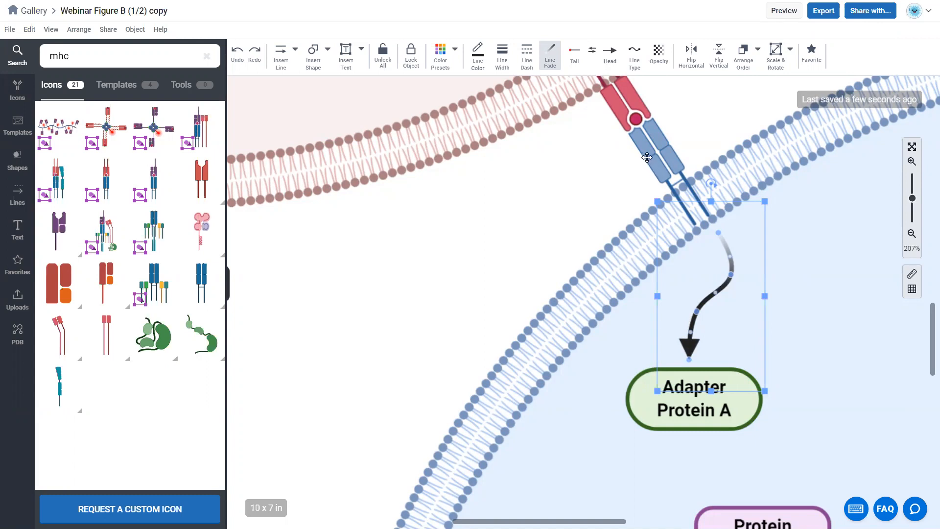
{"action": "left_click", "coordinate": [636, 58]}
{"action": "left_click_drag", "start_coordinate": [709, 298], "coordinate": [416, 299], "text": "alt"}
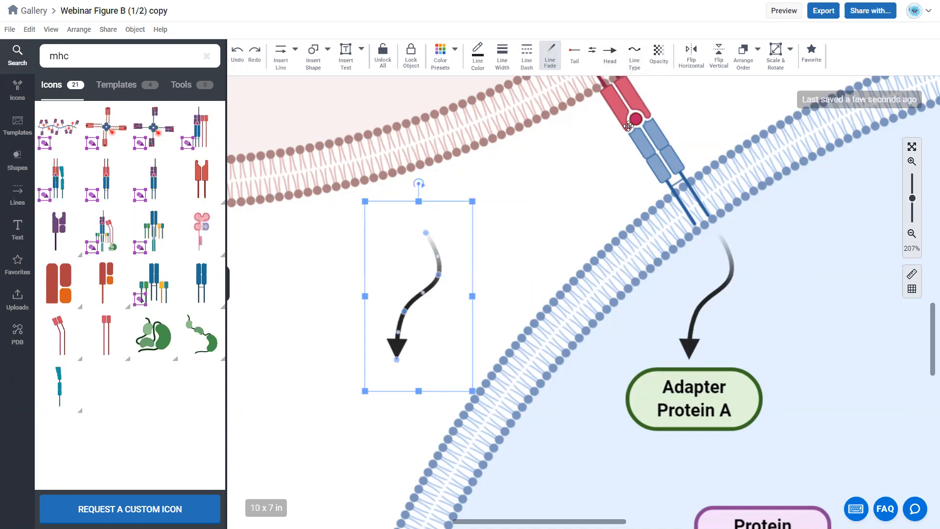
{"action": "left_click", "coordinate": [637, 59]}
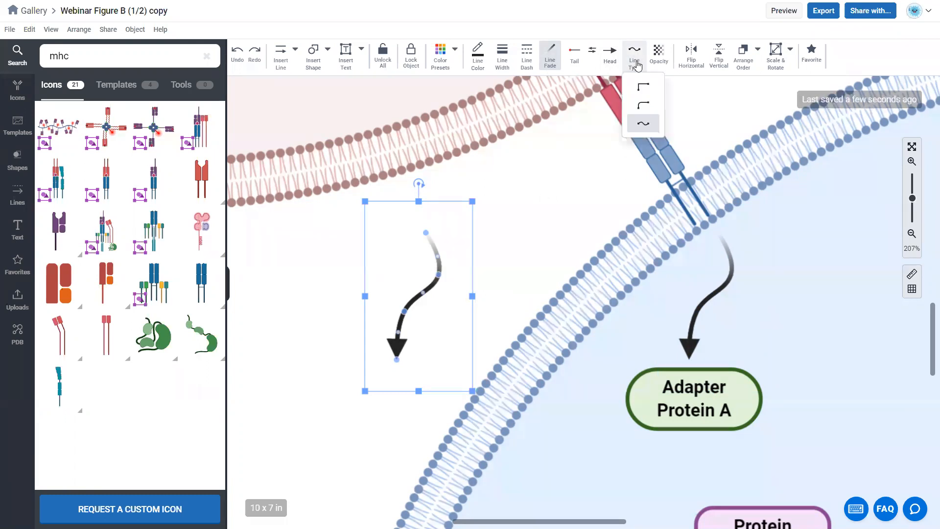
{"action": "left_click", "coordinate": [647, 89]}
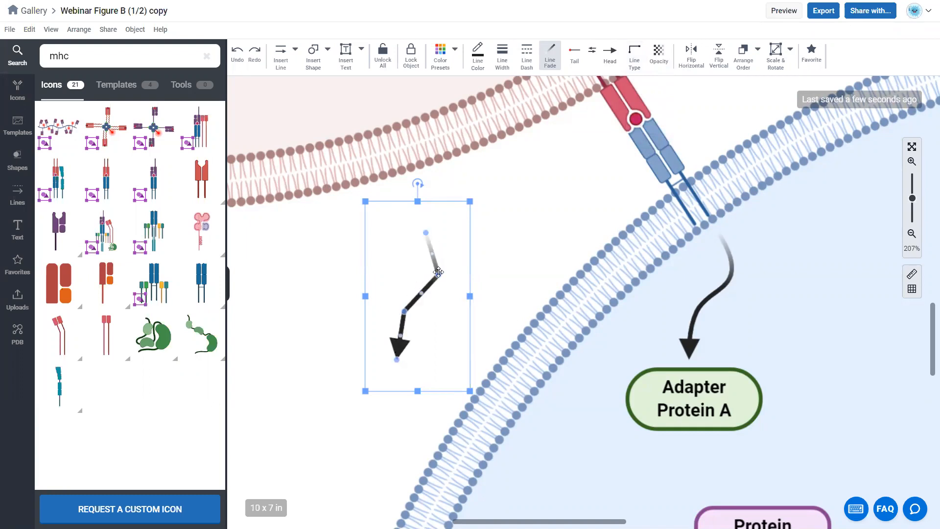
Step: Try the rounded, curved and straight line types on the duplicated arrow, and delete the copy
{"action": "left_click", "coordinate": [639, 53]}
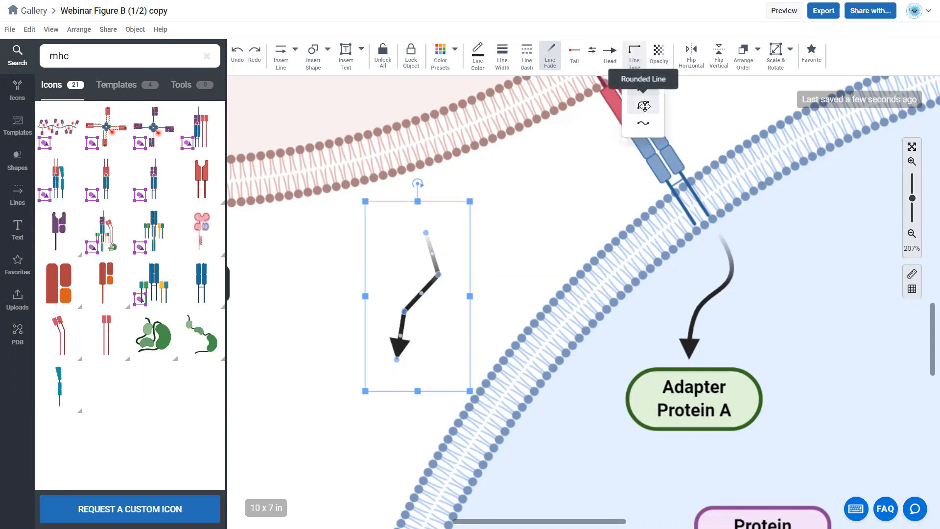
{"action": "left_click", "coordinate": [642, 105]}
{"action": "left_click", "coordinate": [635, 52]}
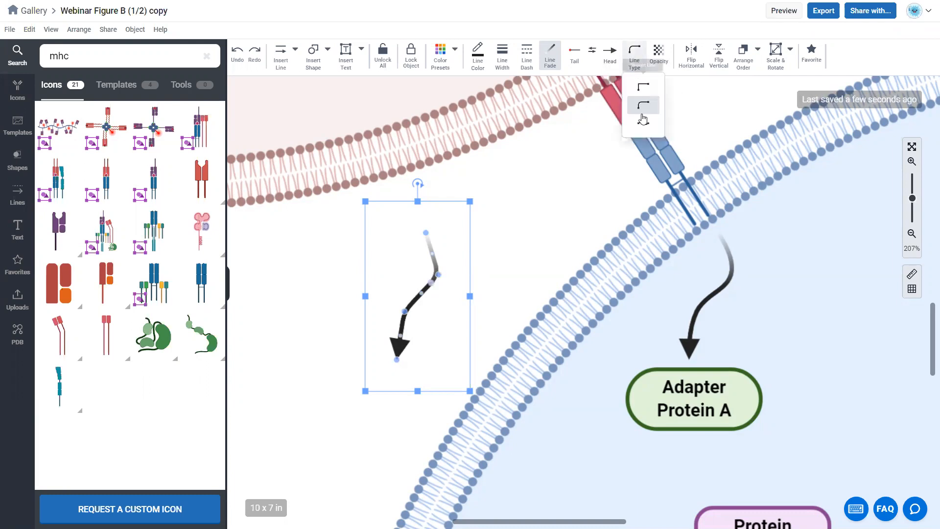
{"action": "left_click", "coordinate": [647, 127]}
{"action": "left_click", "coordinate": [635, 53]}
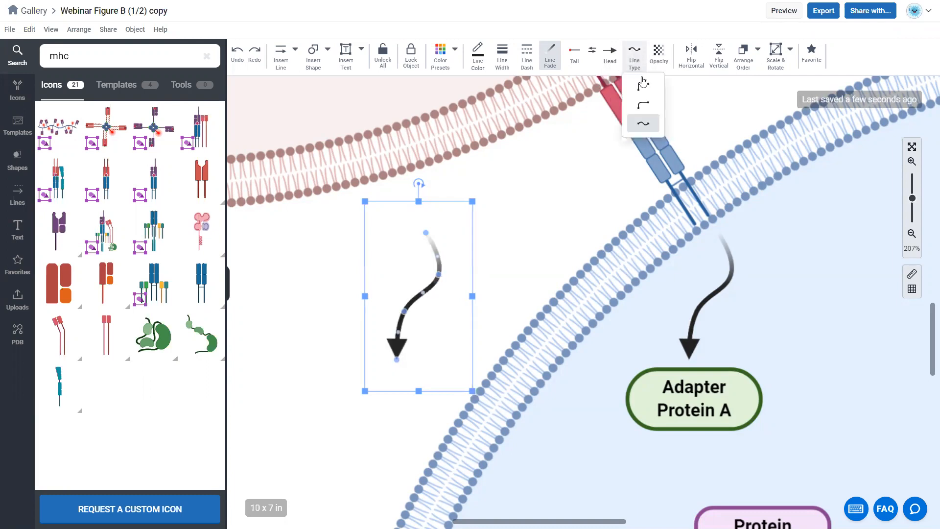
{"action": "left_click", "coordinate": [645, 89]}
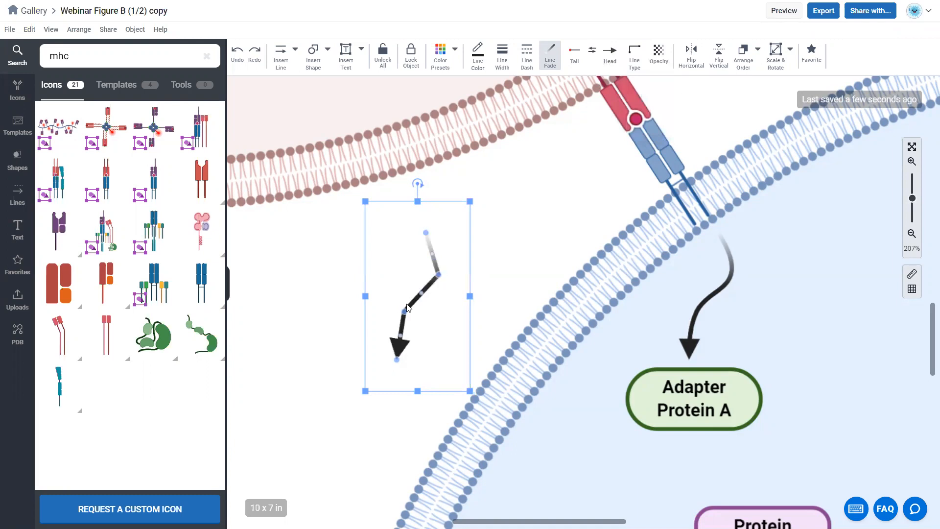
{"action": "left_click", "coordinate": [638, 52]}
{"action": "left_click", "coordinate": [643, 107]}
{"action": "left_click", "coordinate": [634, 54]}
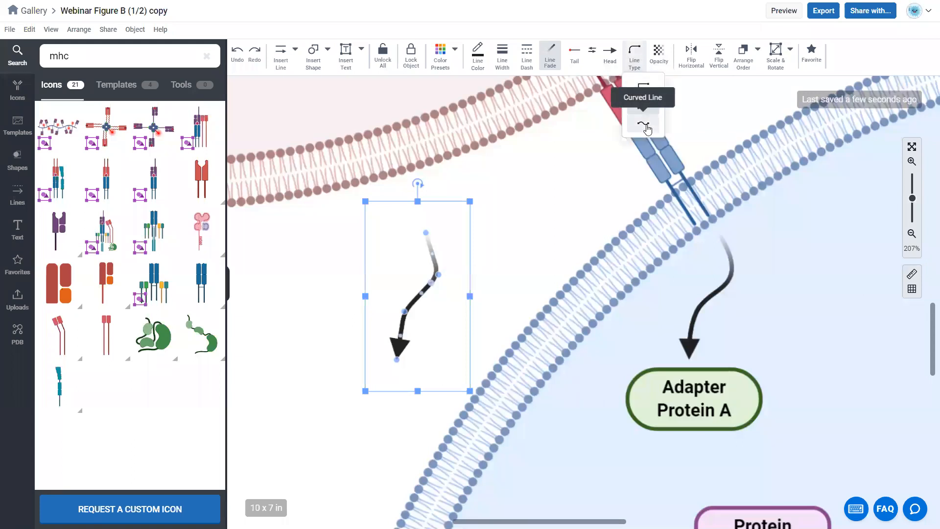
{"action": "left_click", "coordinate": [646, 126]}
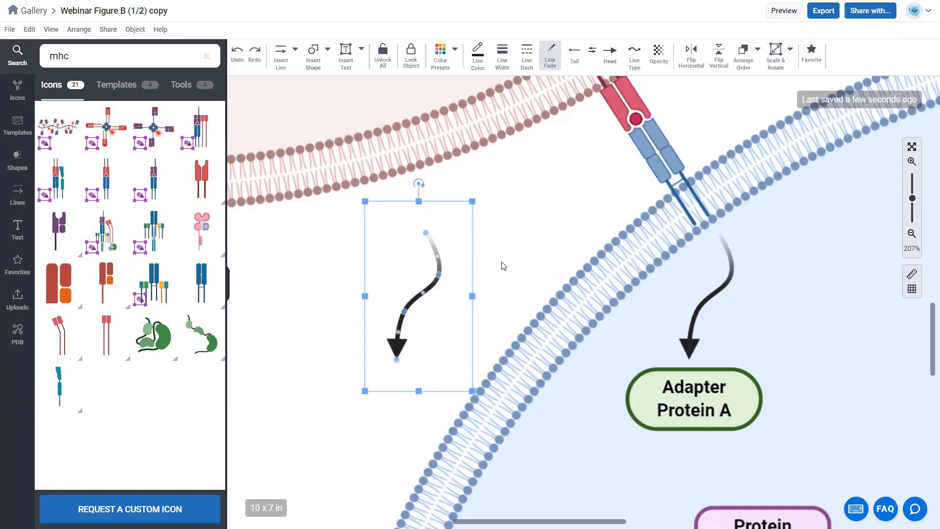
{"action": "key", "text": "Delete"}
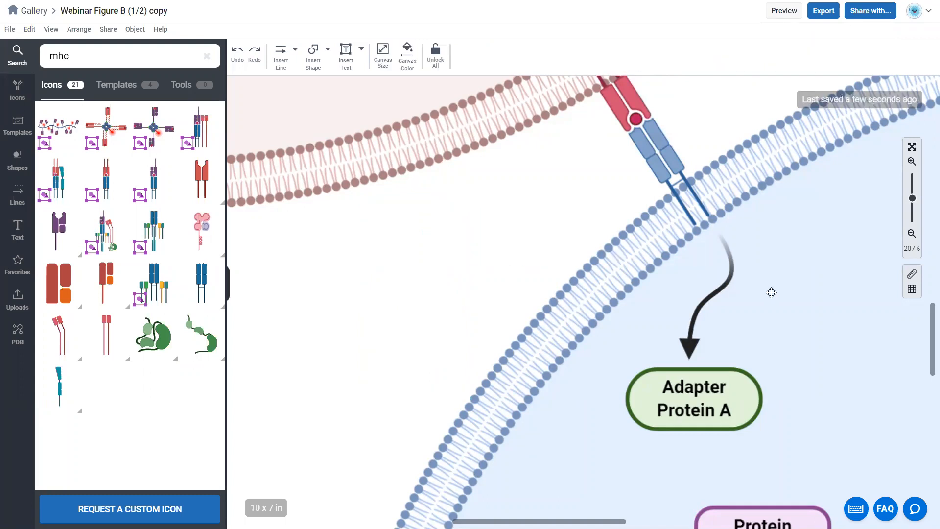
Step: Duplicate the S-curved arrow below "Adapter Protein A" and reshape the copy to curve from that pill to "Protein Kinase B"
{"action": "scroll", "coordinate": [695, 215], "scroll_direction": "down", "scroll_amount": 2}
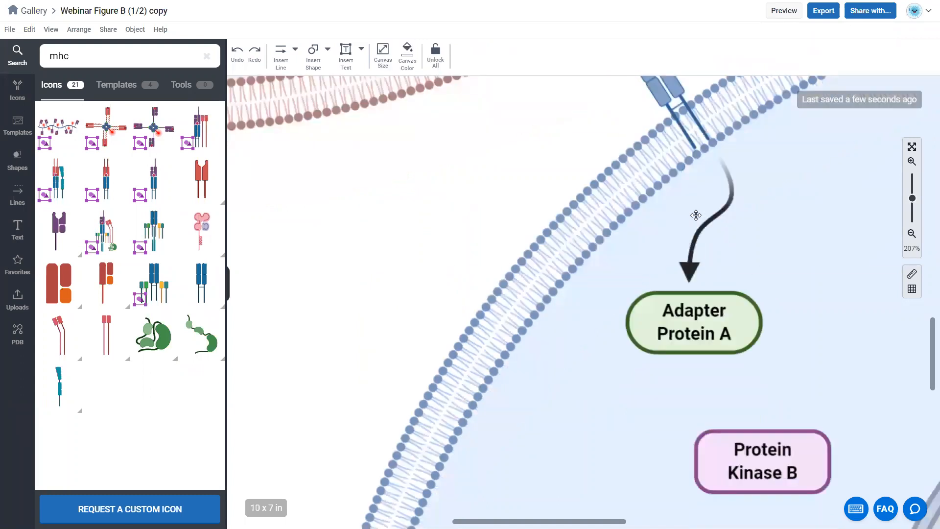
{"action": "left_click", "coordinate": [912, 234]}
{"action": "left_click", "coordinate": [912, 234]}
{"action": "left_click", "coordinate": [732, 183]}
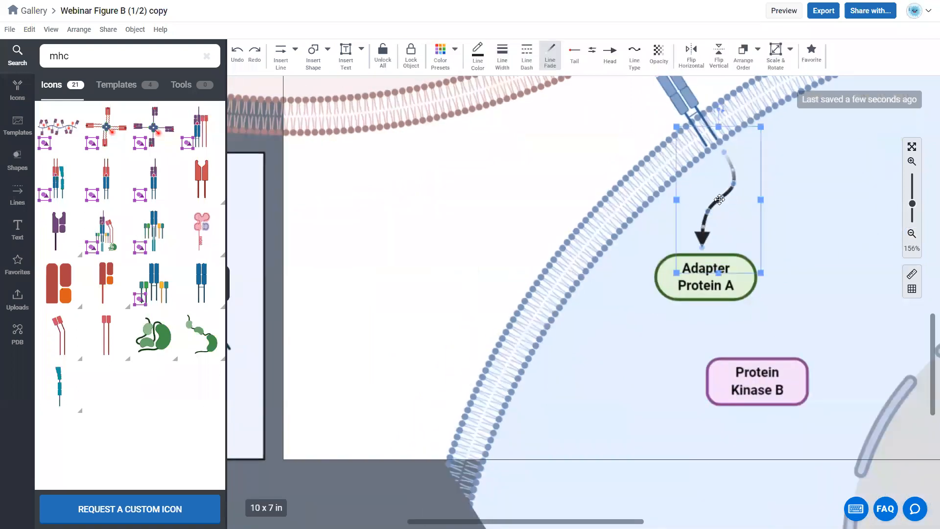
{"action": "left_click_drag", "start_coordinate": [712, 203], "coordinate": [689, 355]}
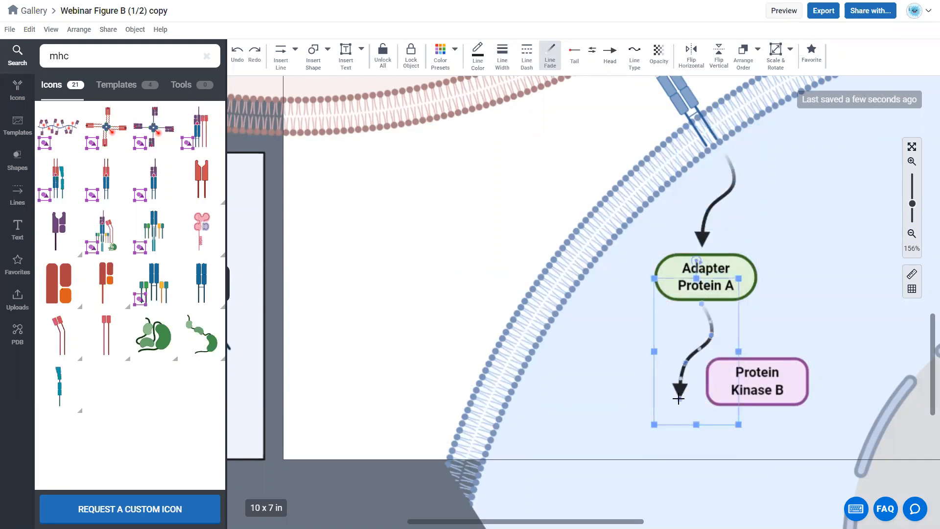
{"action": "left_click_drag", "start_coordinate": [678, 399], "coordinate": [684, 349]}
{"action": "left_click_drag", "start_coordinate": [701, 305], "coordinate": [689, 304]}
{"action": "left_click_drag", "start_coordinate": [701, 387], "coordinate": [704, 379]}
{"action": "left_click", "coordinate": [474, 287]}
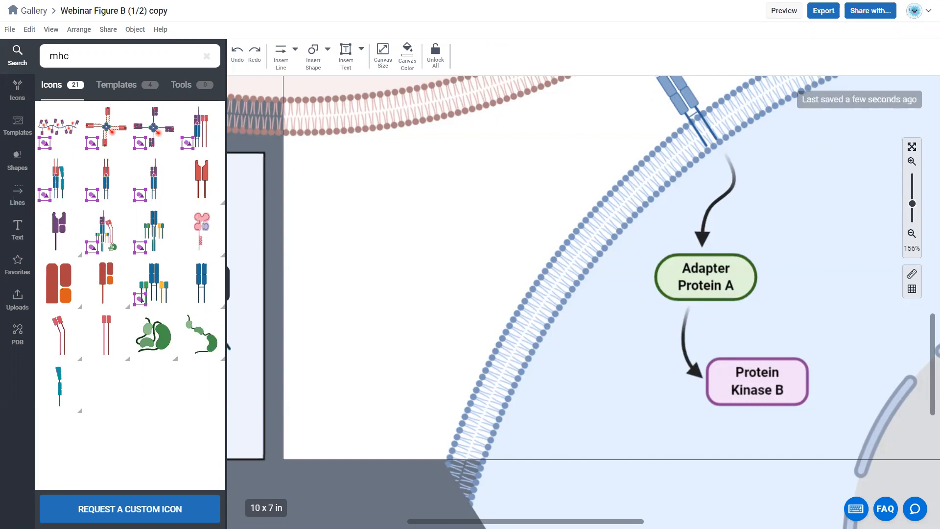
{"action": "scroll", "coordinate": [867, 147], "scroll_direction": "left", "scroll_amount": 10}
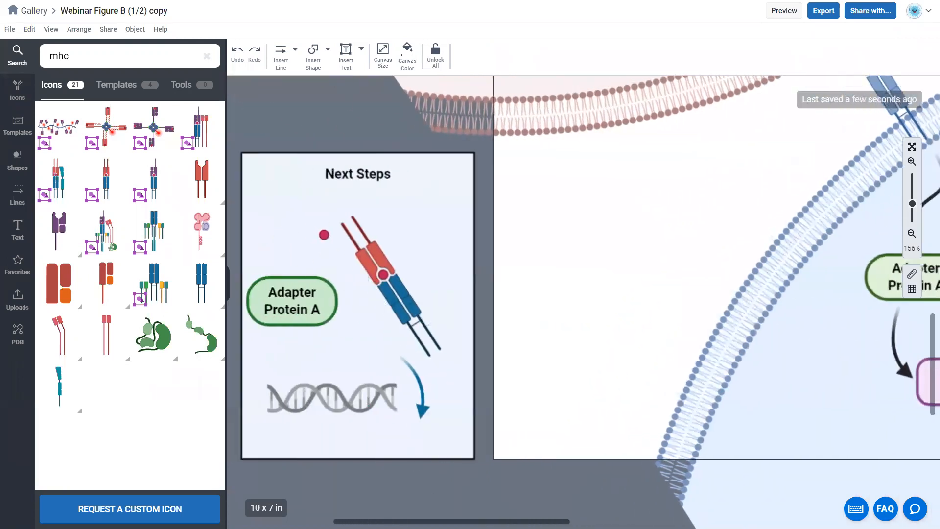
{"action": "left_click", "coordinate": [912, 209]}
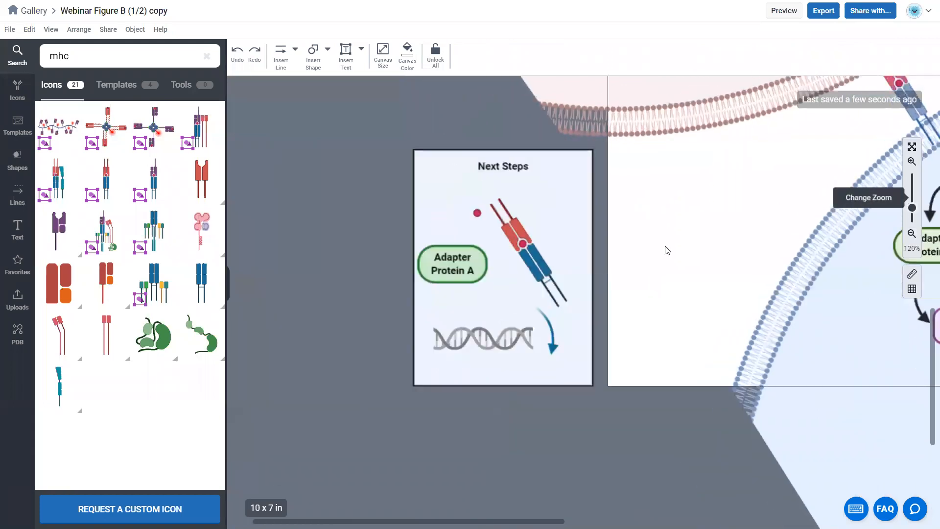
{"action": "scroll", "coordinate": [567, 318], "scroll_direction": "right", "scroll_amount": 5}
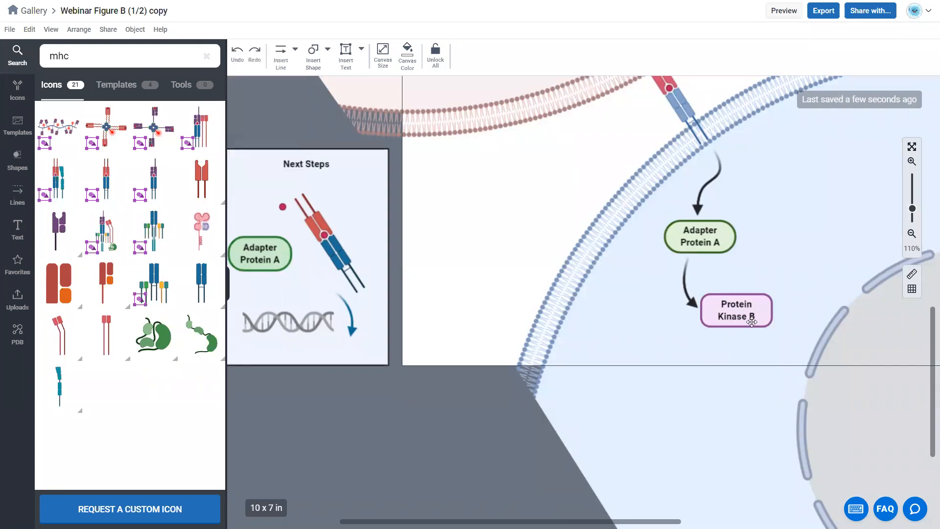
{"action": "left_click", "coordinate": [912, 204]}
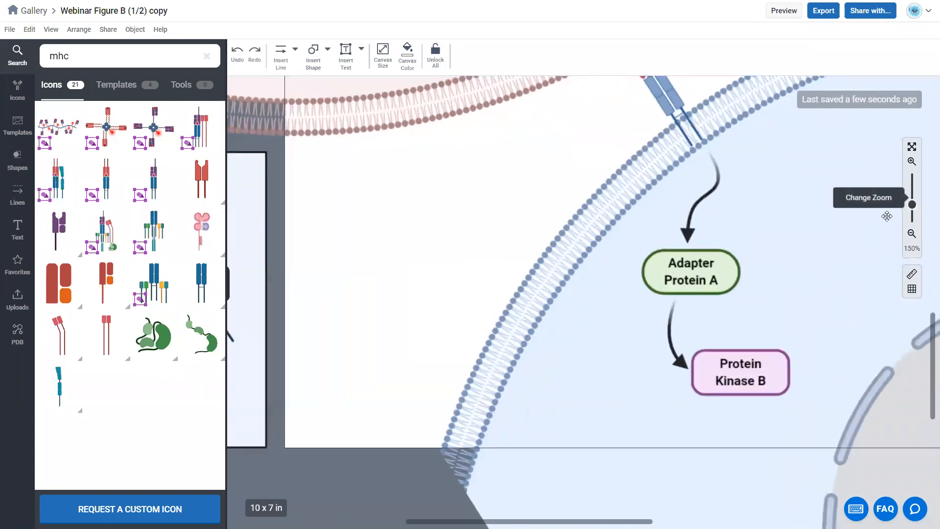
Step: Paste copies of the "Adapter Protein A" pill, move them into the white space between the cells, and delete them
{"action": "left_click", "coordinate": [723, 276]}
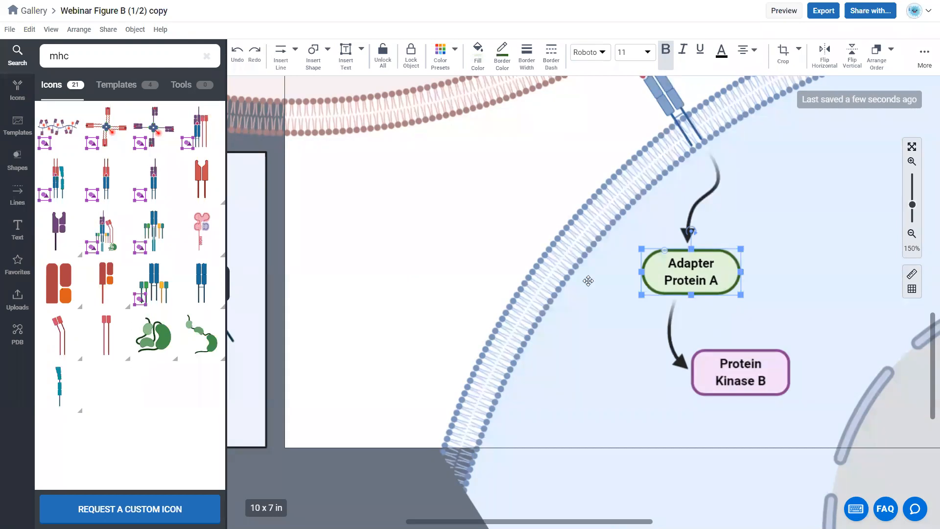
{"action": "left_click", "coordinate": [463, 240]}
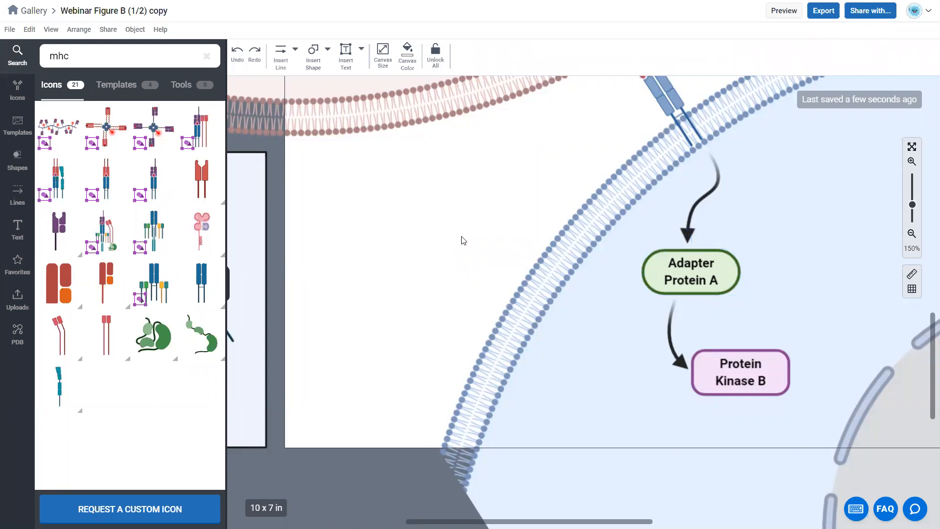
{"action": "key", "text": "ctrl+v"}
{"action": "left_click_drag", "start_coordinate": [741, 294], "coordinate": [535, 299]}
{"action": "left_click", "coordinate": [711, 301]}
{"action": "left_click_drag", "start_coordinate": [710, 301], "coordinate": [447, 302]}
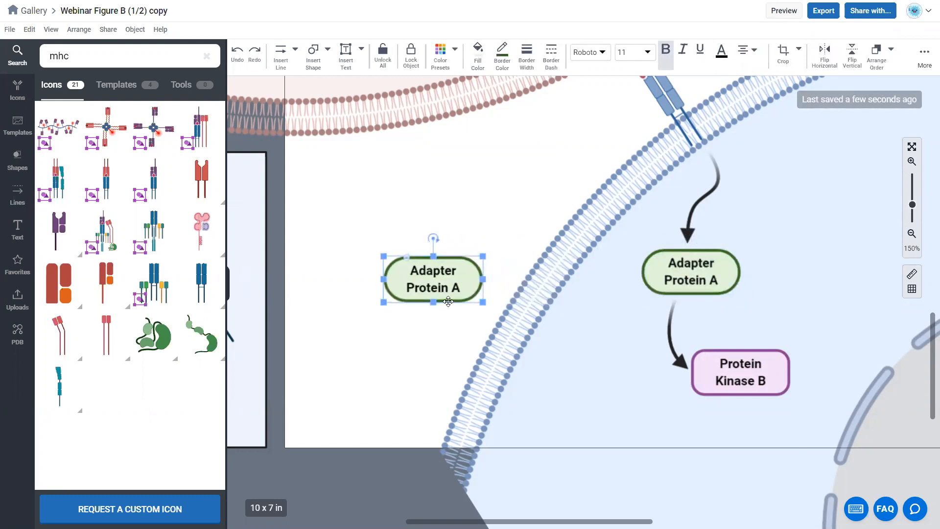
{"action": "key", "text": "Delete"}
{"action": "left_click", "coordinate": [680, 286]}
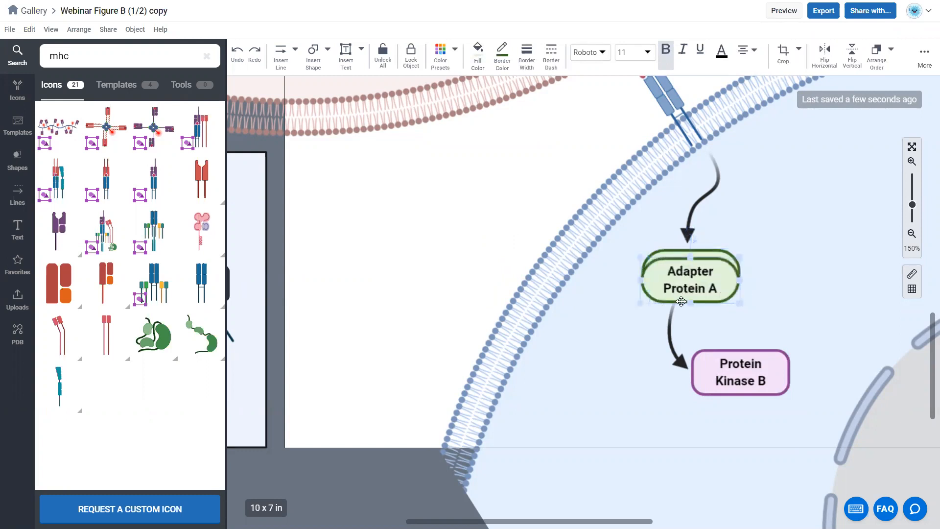
{"action": "left_click_drag", "start_coordinate": [727, 297], "coordinate": [486, 298]}
{"action": "key", "text": "Delete"}
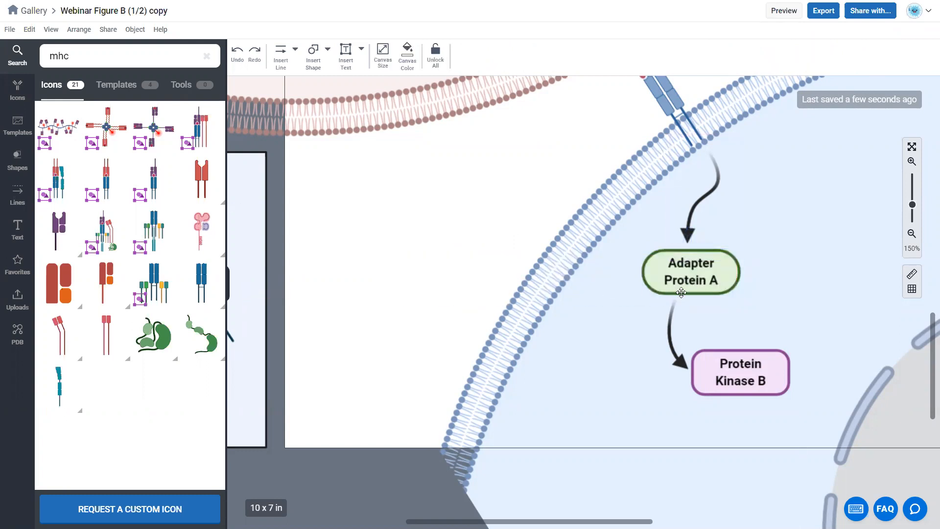
Step: Look up the Duplicate shortcut in the keyboard shortcuts list and use it to place a copy of the "Adapter Protein A" pill over the blue membrane
{"action": "left_click", "coordinate": [681, 291]}
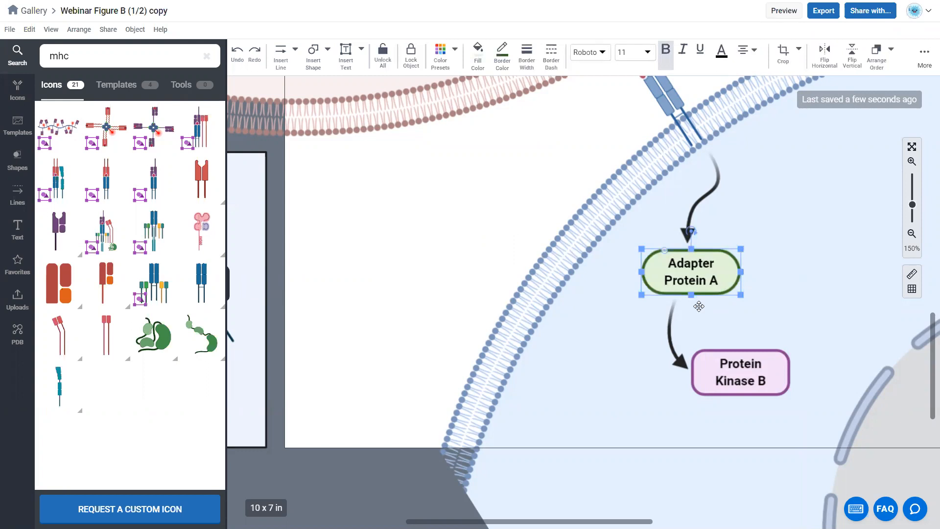
{"action": "left_click", "coordinate": [856, 508]}
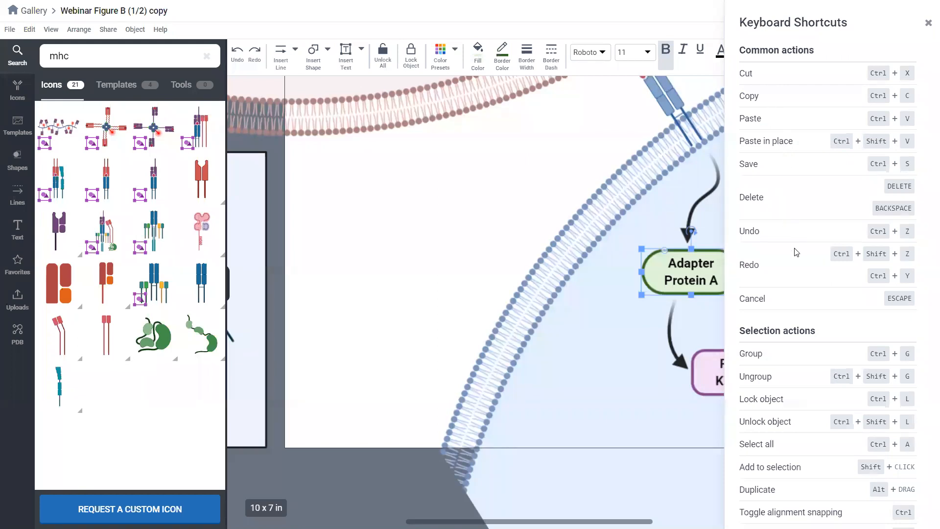
{"action": "scroll", "coordinate": [806, 217], "scroll_direction": "down", "scroll_amount": 4}
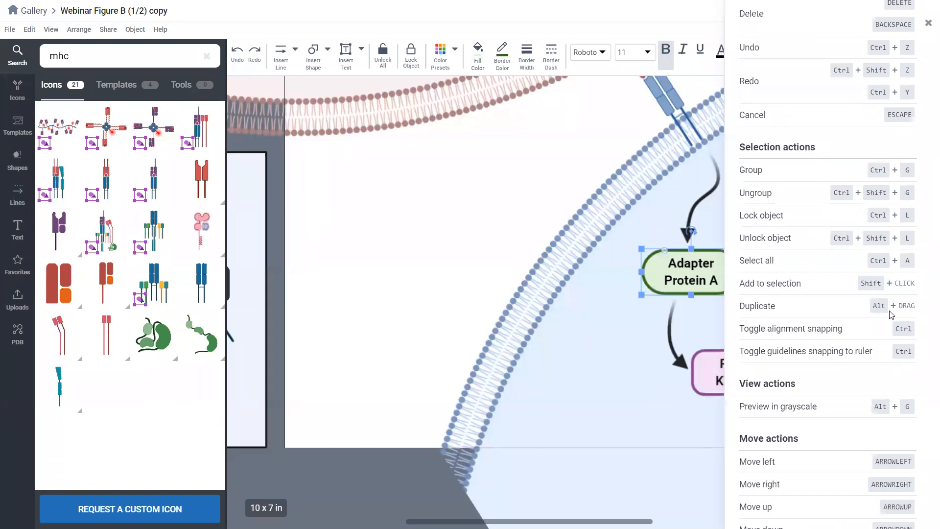
{"action": "left_click", "coordinate": [929, 23]}
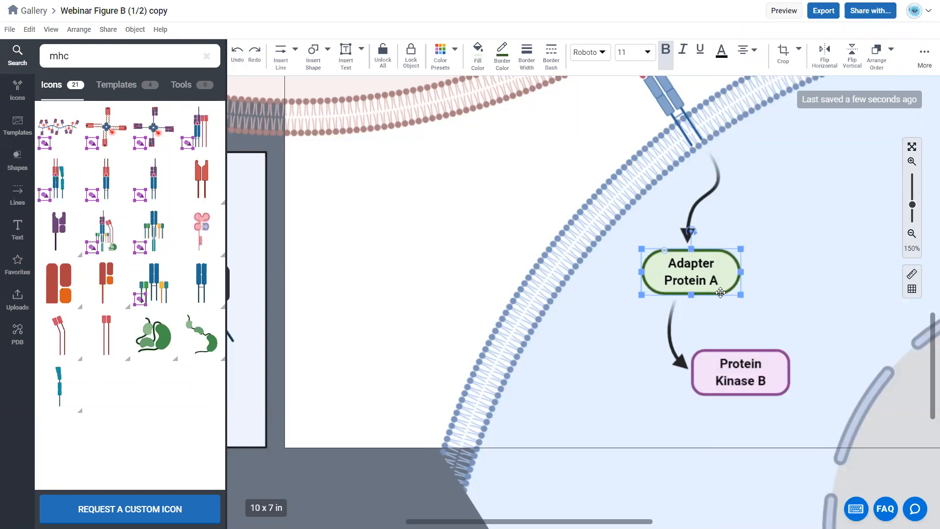
{"action": "left_click_drag", "start_coordinate": [720, 292], "coordinate": [588, 313]}
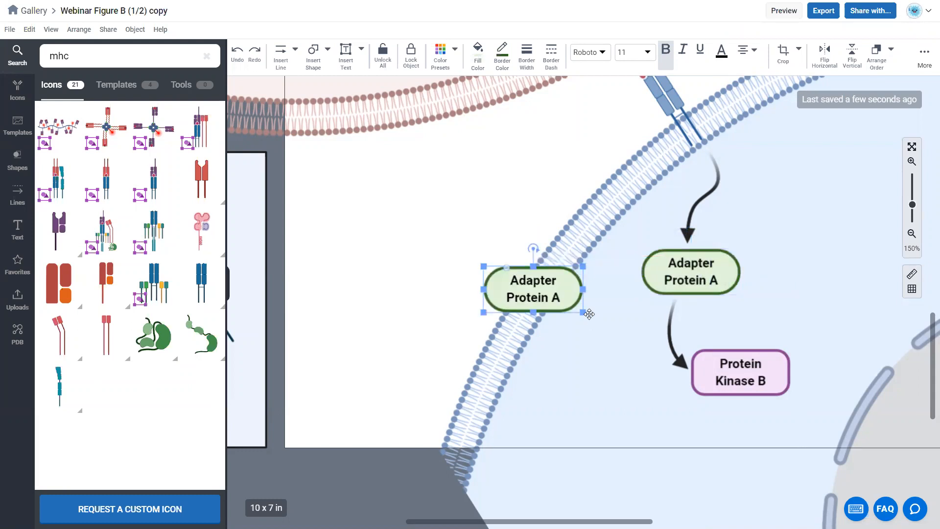
Step: Delete the pill copy over the blue membrane, and try duplicating the original "Adapter Protein A" pill four times, undoing the duplicates
{"action": "key", "text": "Delete"}
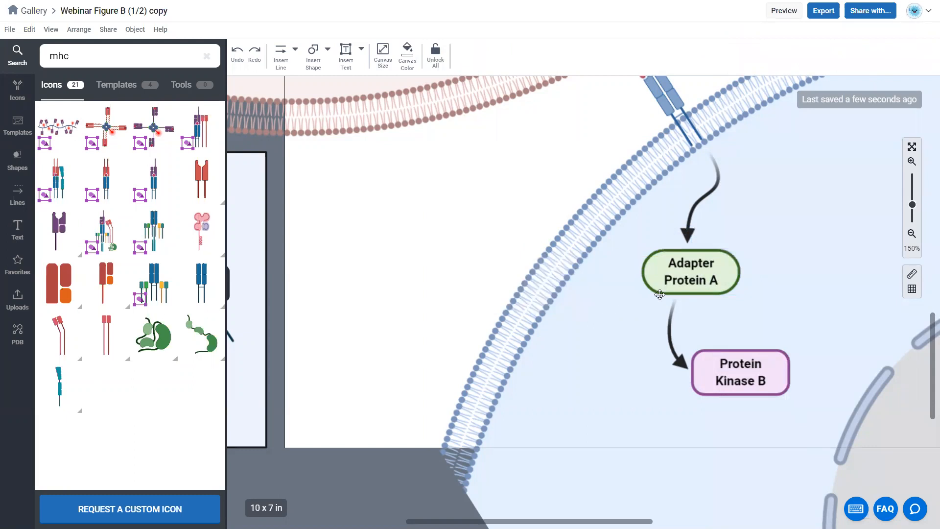
{"action": "left_click", "coordinate": [657, 307]}
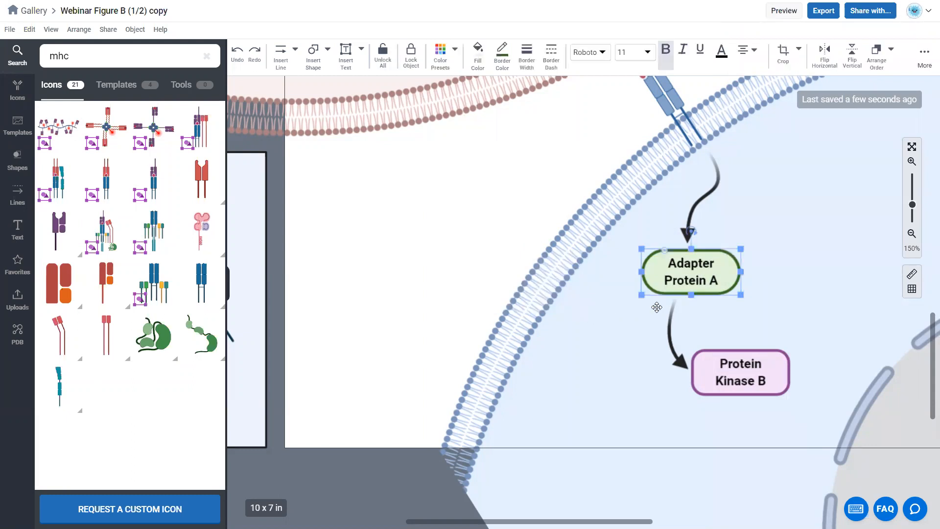
{"action": "key", "text": "ctrl+d"}
{"action": "key", "text": "ctrl+d"}
{"action": "key", "text": "ctrl+d"}
{"action": "key", "text": "ctrl+d"}
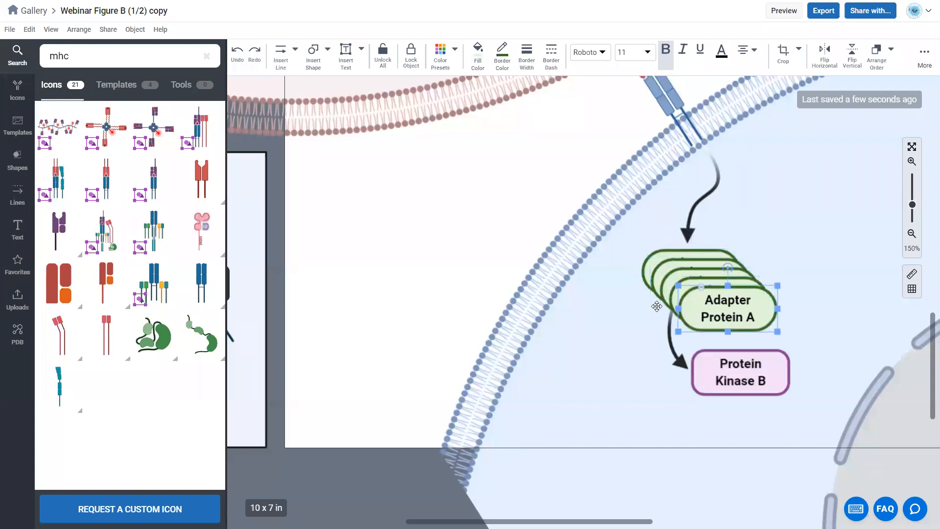
{"action": "key", "text": "ctrl+z"}
{"action": "key", "text": "ctrl+z"}
{"action": "key", "text": "ctrl+z"}
{"action": "key", "text": "ctrl+z"}
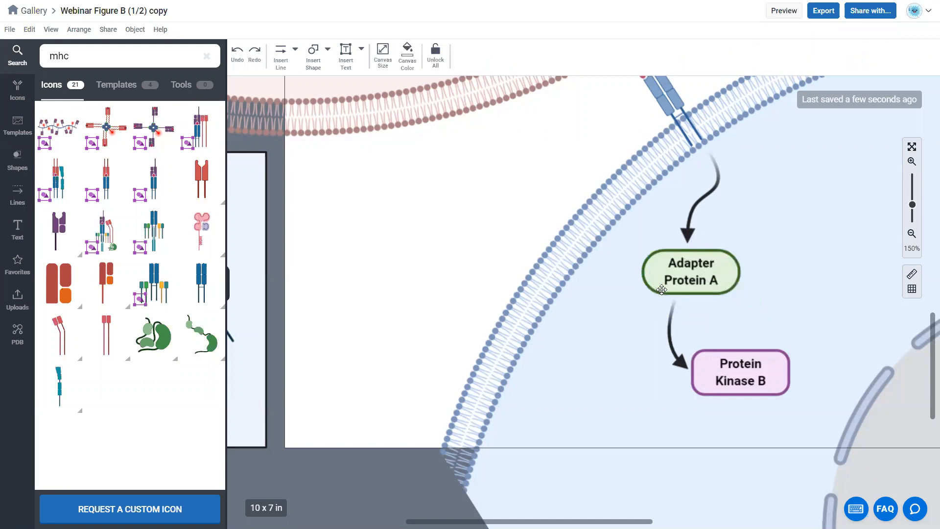
Step: Copy the "Adapter Protein A" pill into the white space outside the blue cell twice, and delete both copies
{"action": "left_click", "coordinate": [662, 290]}
{"action": "left_click_drag", "start_coordinate": [663, 292], "coordinate": [440, 305]}
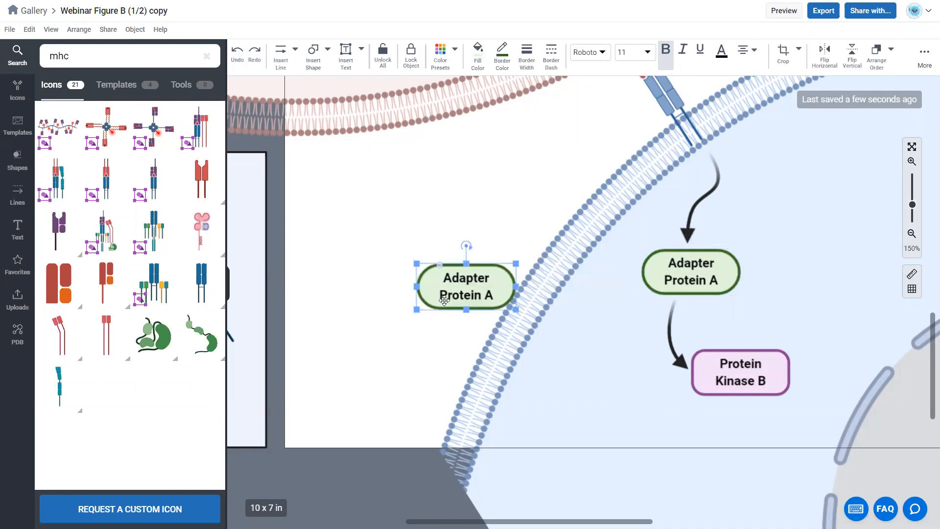
{"action": "left_click", "coordinate": [426, 332]}
{"action": "left_click_drag", "start_coordinate": [445, 307], "coordinate": [420, 342]}
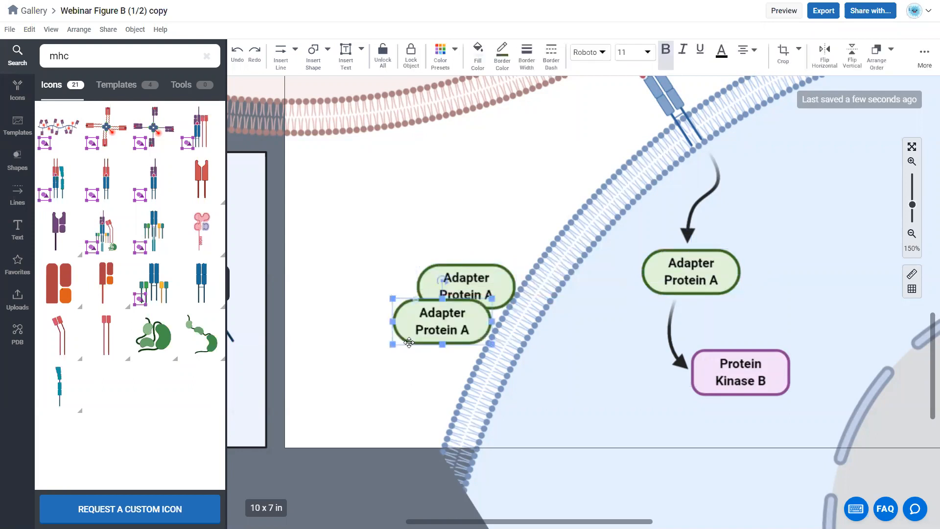
{"action": "left_click", "coordinate": [480, 268], "text": "shift"}
{"action": "key", "text": "Delete"}
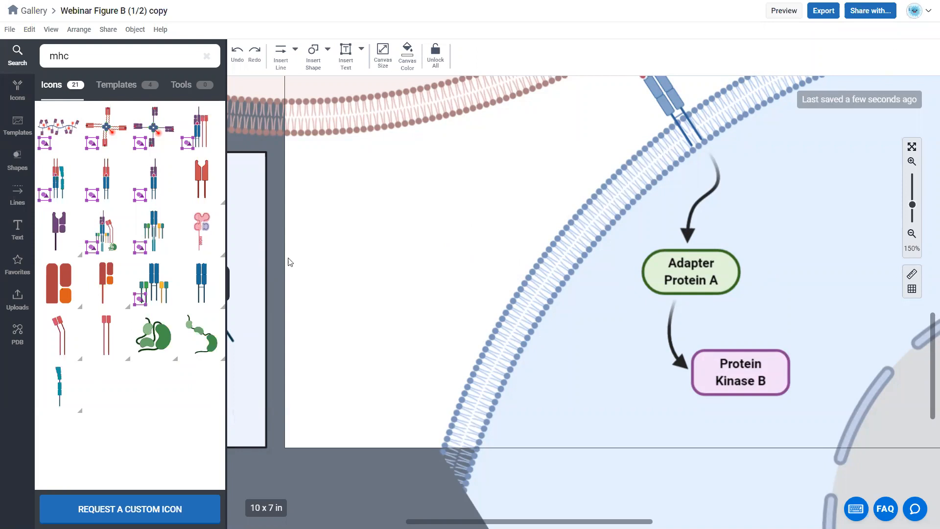
Step: Search the icons for "dna" and place the "DNA (medium)" icon inside the grey nucleus of the blue cell
{"action": "left_click_drag", "start_coordinate": [107, 59], "coordinate": [13, 70]}
{"action": "type", "text": "dna"}
{"action": "mouse_move", "coordinate": [121, 129]}
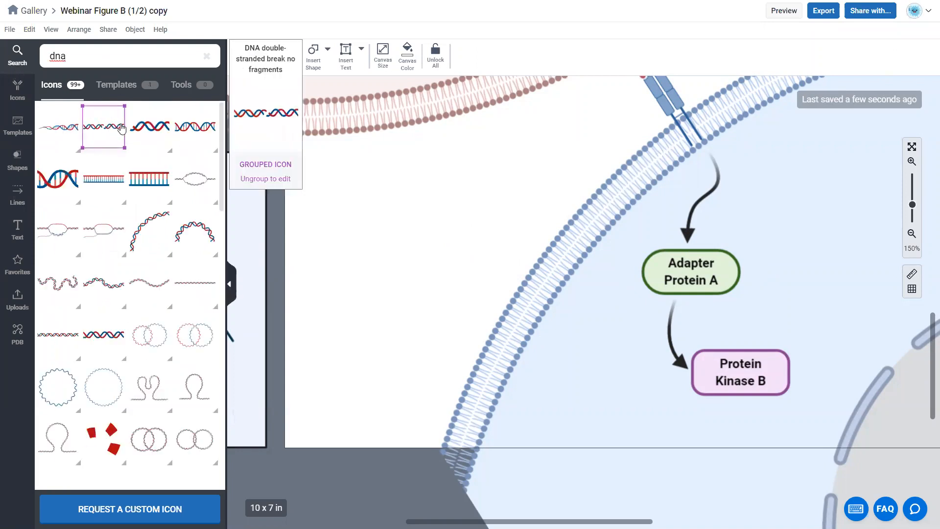
{"action": "mouse_move", "coordinate": [192, 130]}
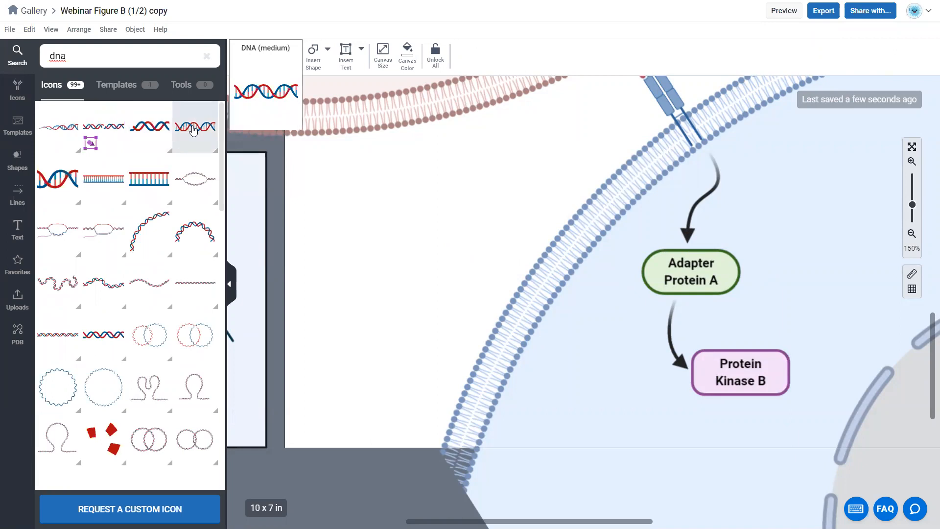
{"action": "left_click_drag", "start_coordinate": [192, 130], "coordinate": [614, 408]}
{"action": "left_click_drag", "start_coordinate": [563, 521], "coordinate": [660, 521]}
{"action": "left_click_drag", "start_coordinate": [350, 392], "coordinate": [774, 411]}
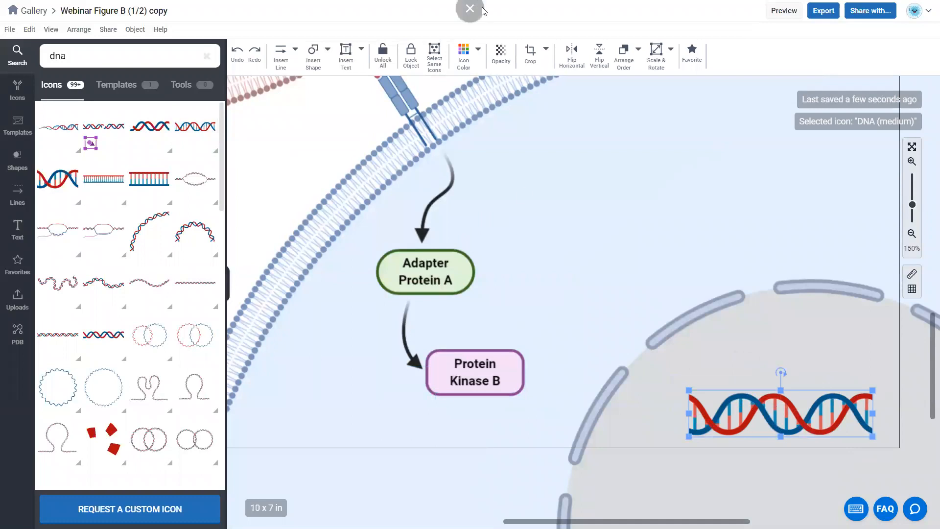
Step: Recolor the DNA icon with the black variant and lower its opacity to 36%
{"action": "left_click", "coordinate": [471, 70]}
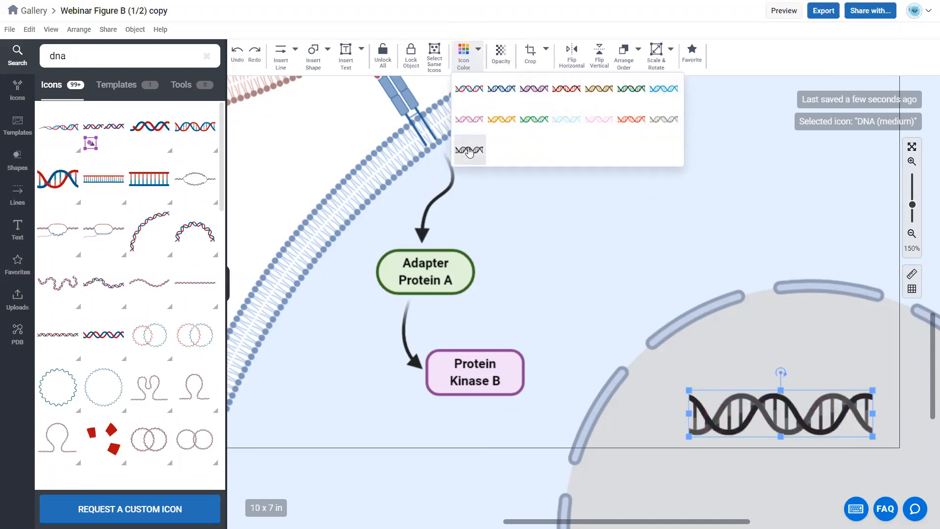
{"action": "left_click", "coordinate": [468, 151]}
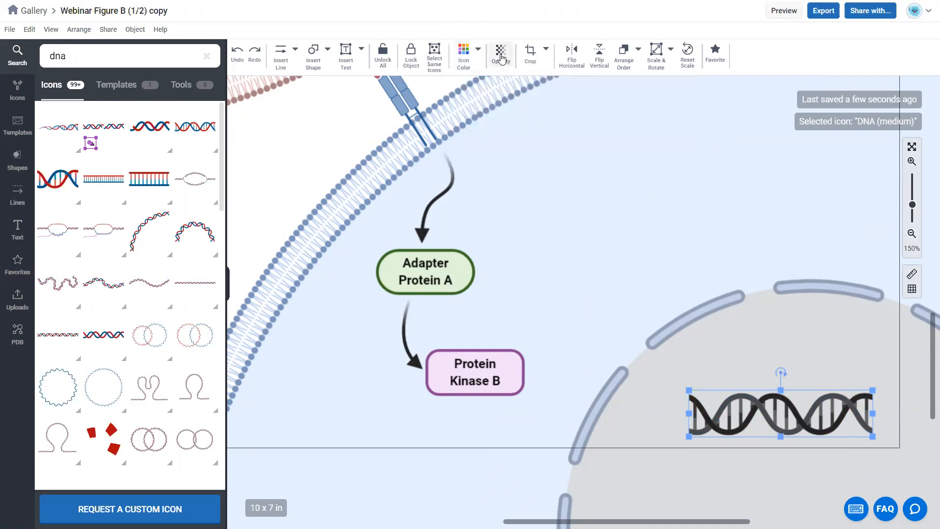
{"action": "left_click", "coordinate": [504, 55]}
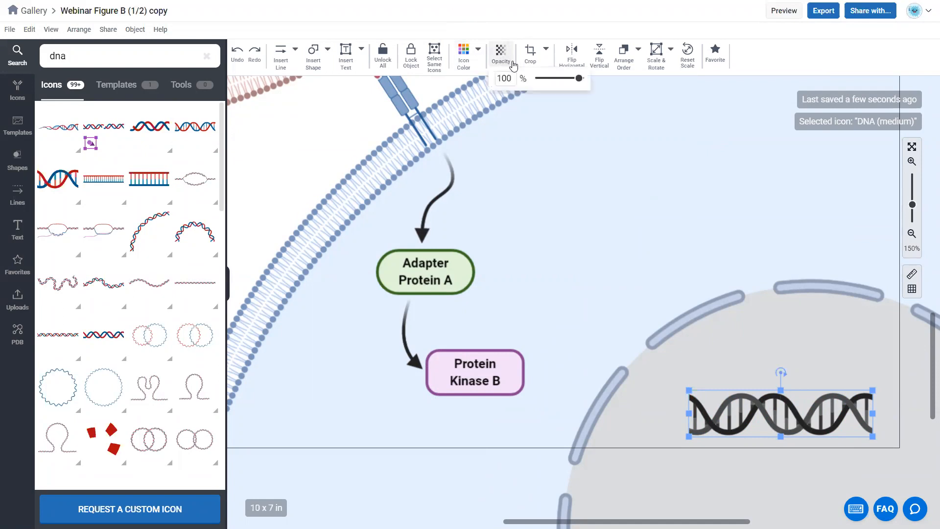
{"action": "left_click_drag", "start_coordinate": [579, 78], "coordinate": [554, 80]}
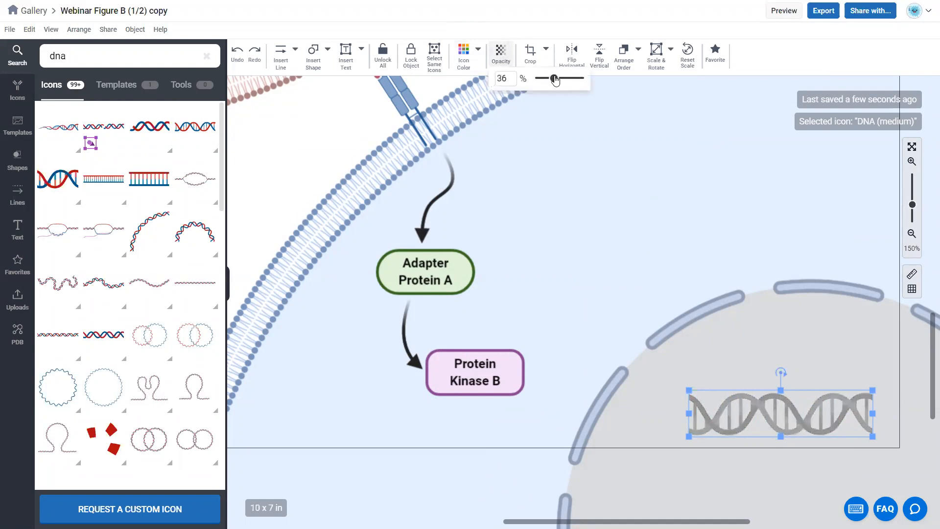
{"action": "left_click", "coordinate": [296, 159]}
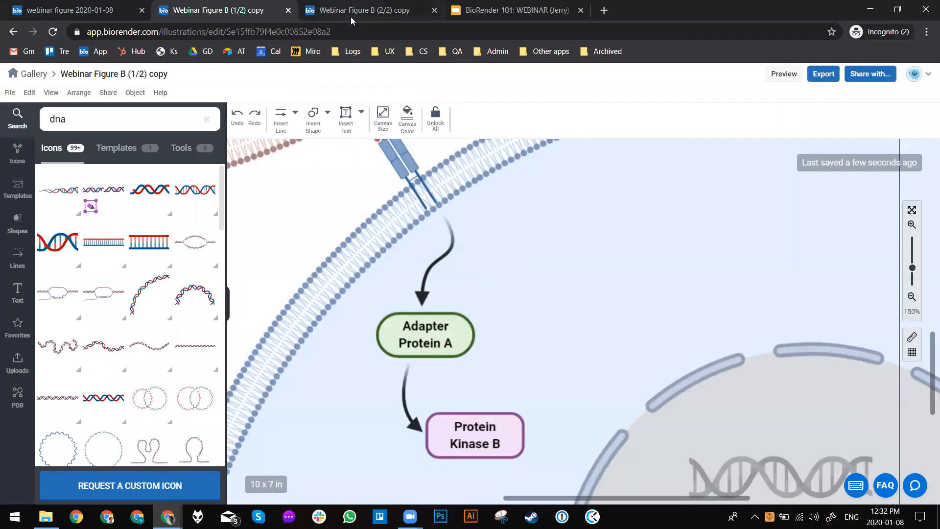
Step: Switch to the "Webinar Figure B (2/2) copy" illustration in full screen and show its whole canvas at 80% zoom
{"action": "left_click", "coordinate": [351, 16]}
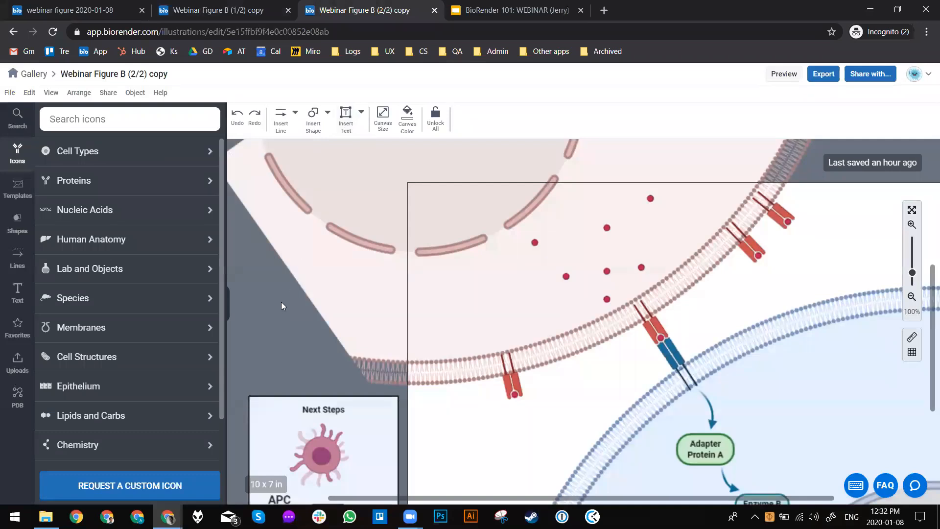
{"action": "key", "text": "F11"}
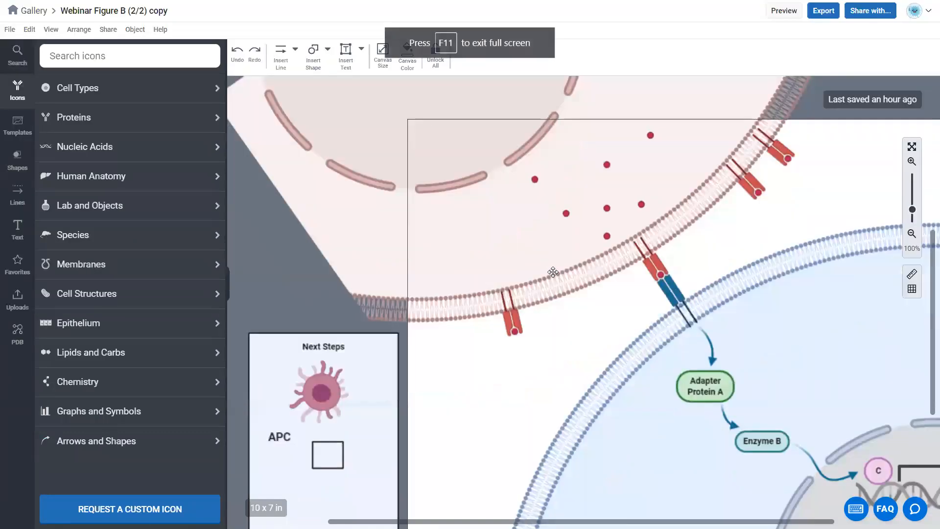
{"action": "left_click", "coordinate": [912, 212]}
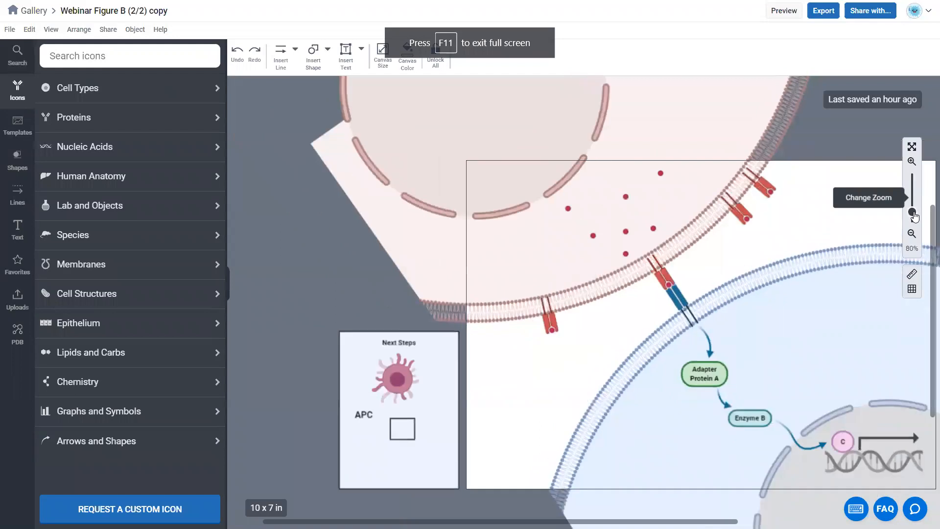
{"action": "scroll", "coordinate": [578, 312], "scroll_direction": "right", "scroll_amount": 2}
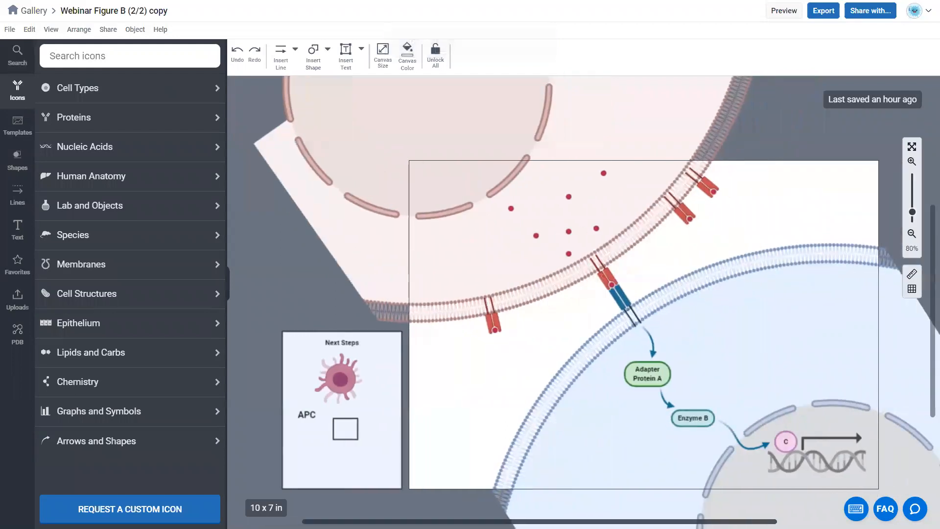
{"action": "scroll", "coordinate": [579, 312], "scroll_direction": "right", "scroll_amount": 2}
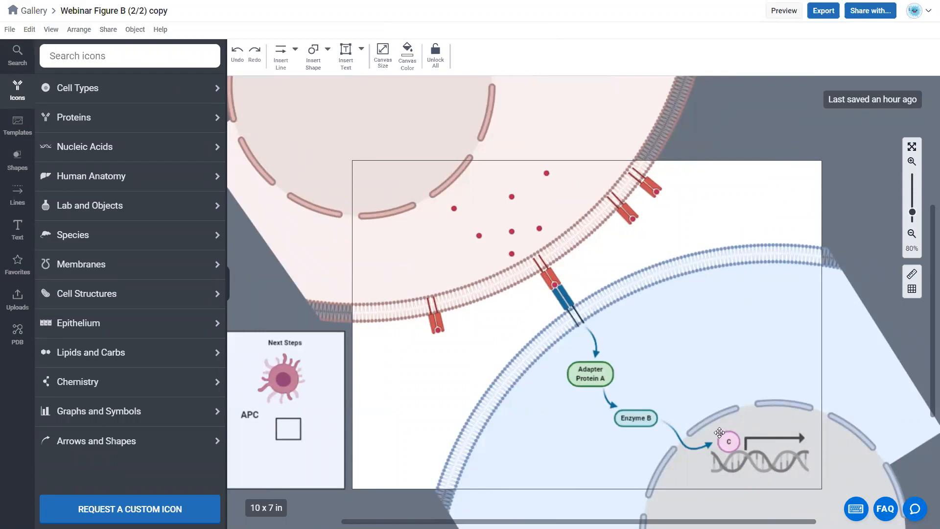
Step: Check the line color of the arrow leading from the receptor to "Adapter Protein A"
{"action": "left_click", "coordinate": [596, 346]}
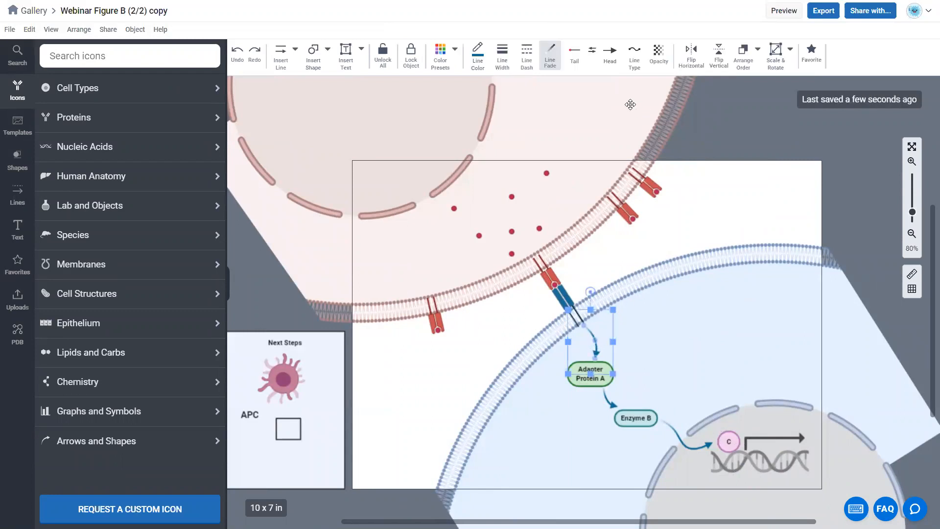
{"action": "left_click", "coordinate": [478, 64]}
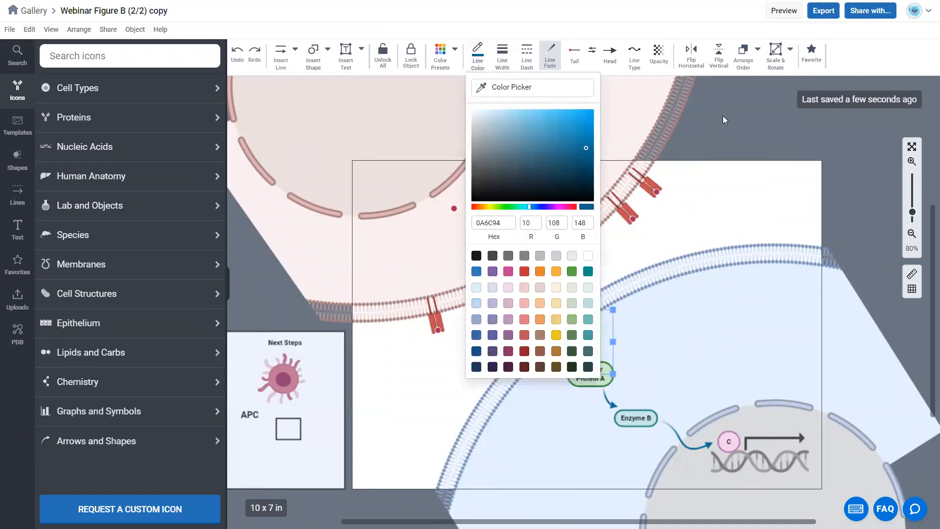
{"action": "left_click", "coordinate": [724, 120]}
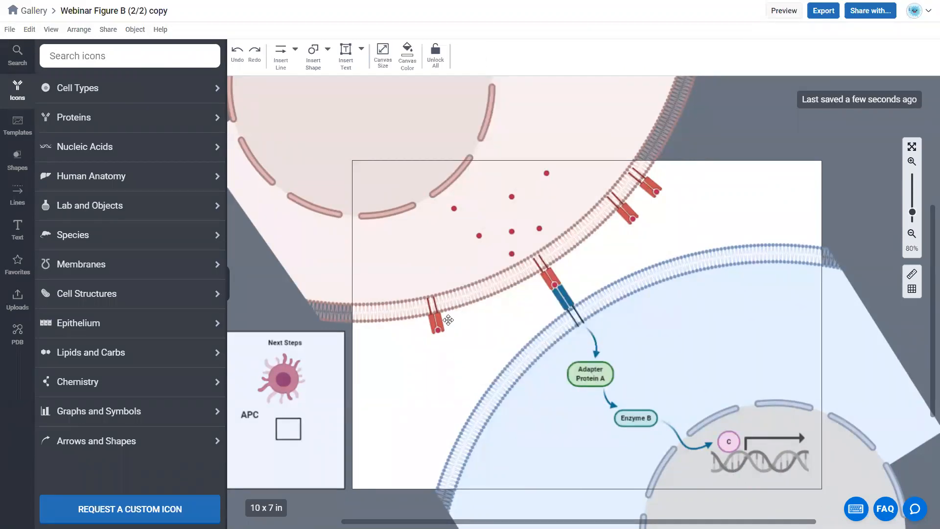
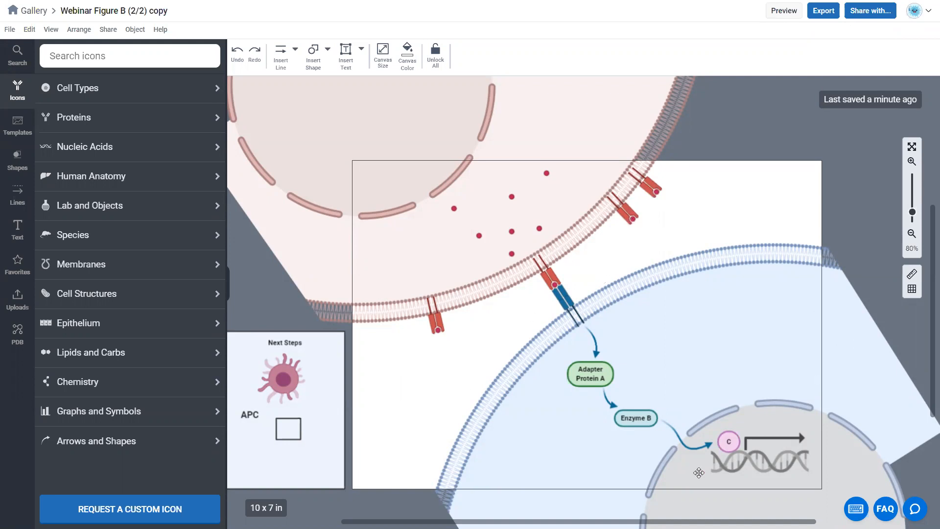
Step: Search the icons for "dendritic cell" and place "Dendritic cell 2" on the canvas beside the Next Steps panel
{"action": "scroll", "coordinate": [493, 376], "scroll_direction": "left", "scroll_amount": 3}
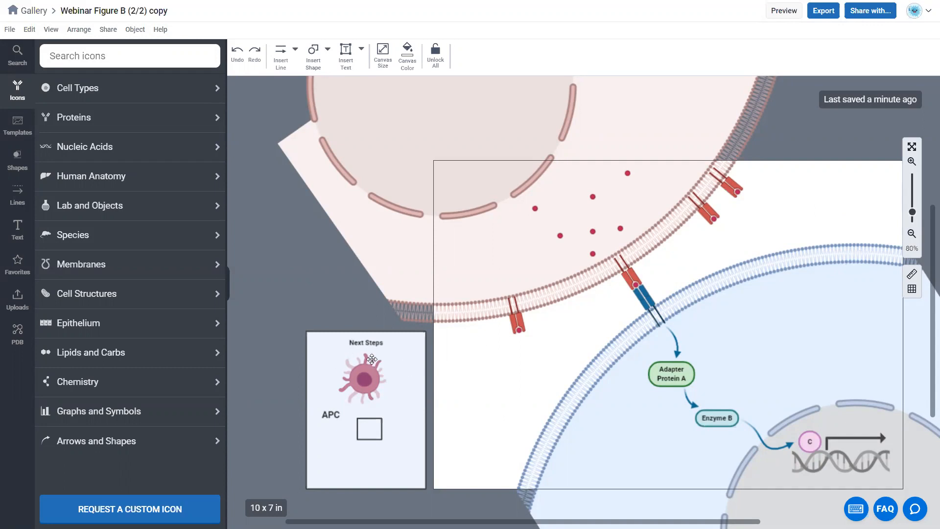
{"action": "left_click", "coordinate": [185, 59]}
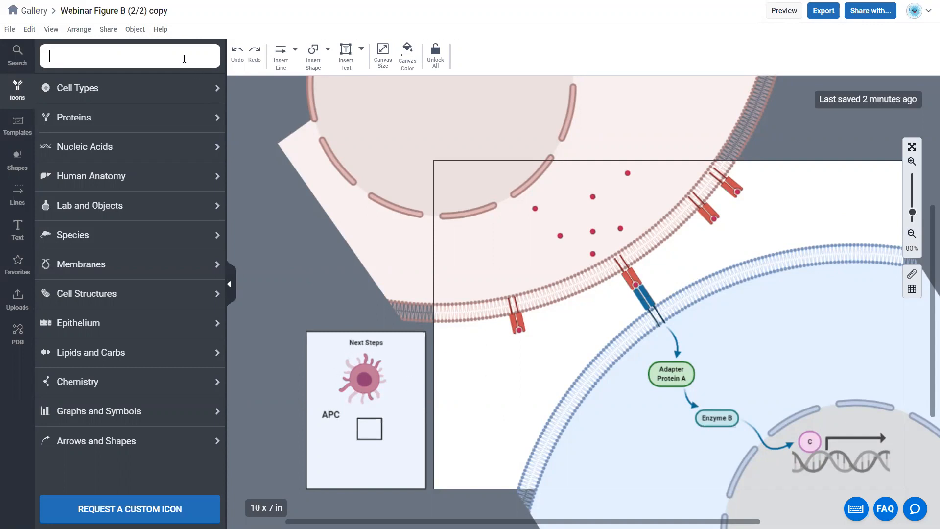
{"action": "type", "text": "dendritic cell"}
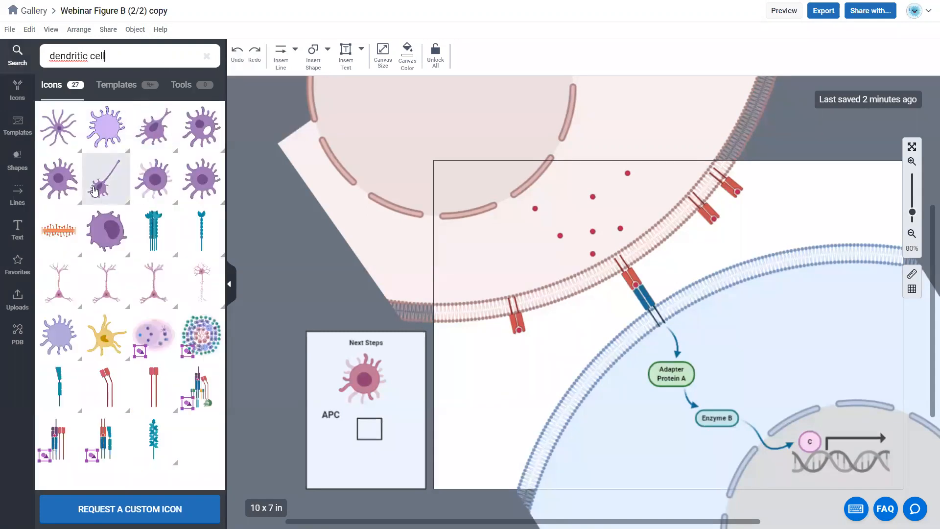
{"action": "mouse_move", "coordinate": [157, 178]}
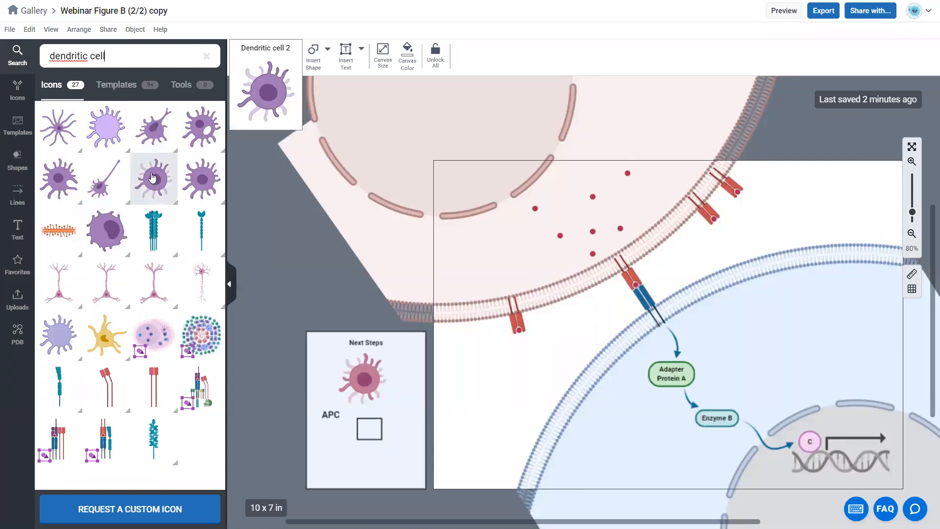
{"action": "left_click_drag", "start_coordinate": [152, 176], "coordinate": [496, 377]}
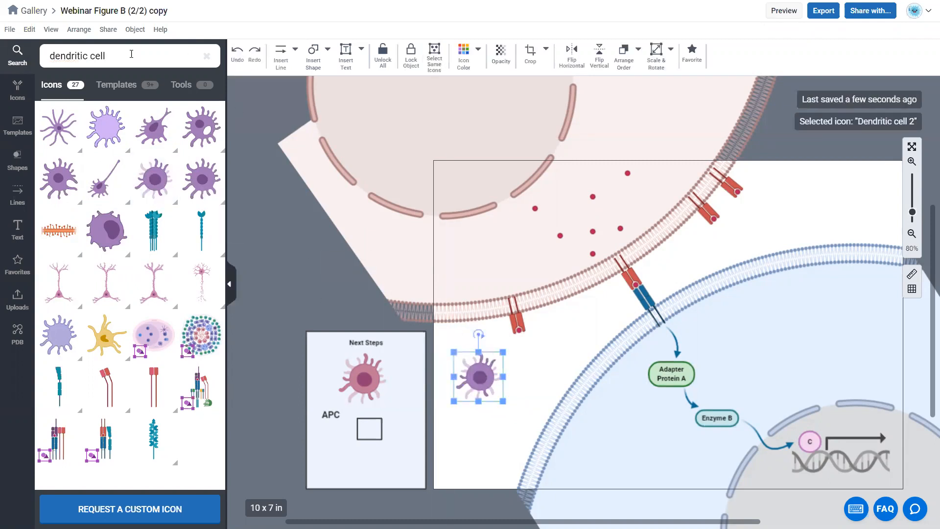
Step: Search the icons for "t cell" and place the round green T-cell just below the purple dendritic cell
{"action": "left_click", "coordinate": [4, 59]}
{"action": "type", "text": "t ce"}
{"action": "left_click_drag", "start_coordinate": [56, 174], "coordinate": [478, 417]}
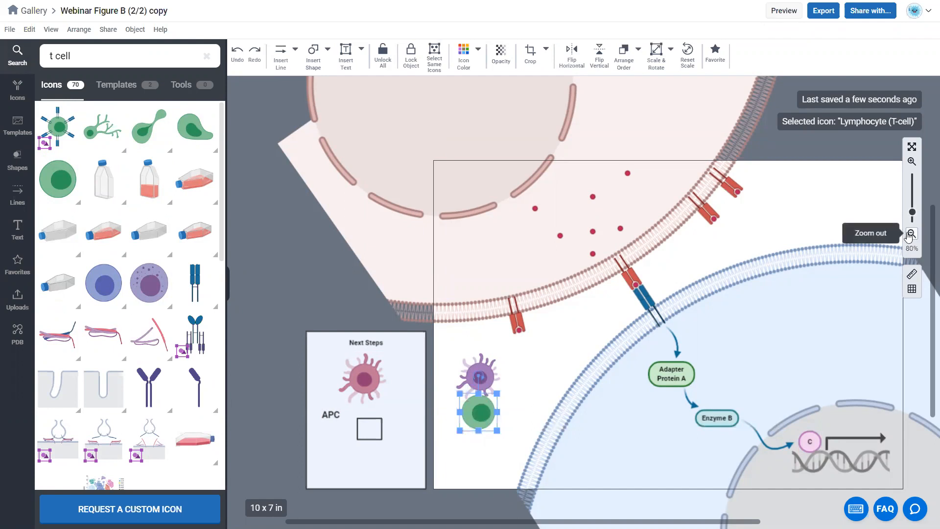
Step: Recolor the green T-cell icon below the dendritic cell with the pale lavender-blue variant
{"action": "left_click", "coordinate": [912, 162]}
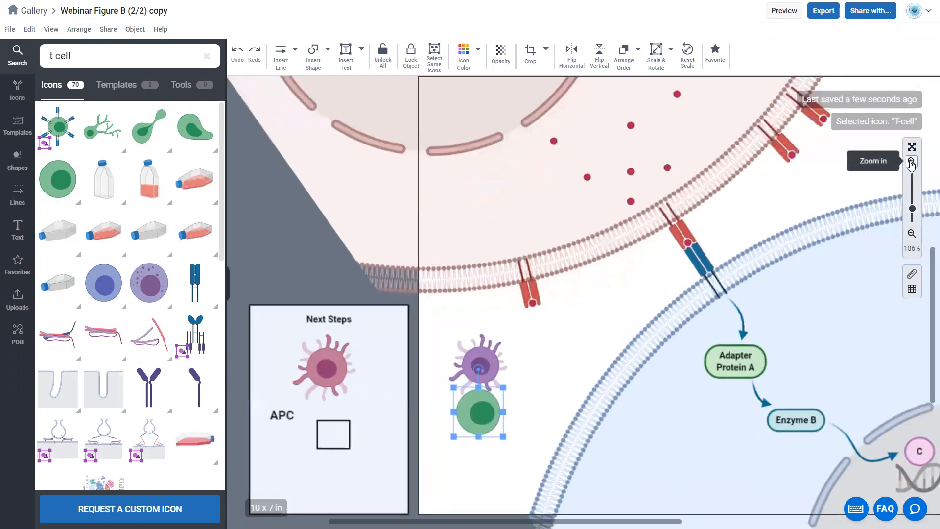
{"action": "left_click_drag", "start_coordinate": [492, 417], "coordinate": [497, 413]}
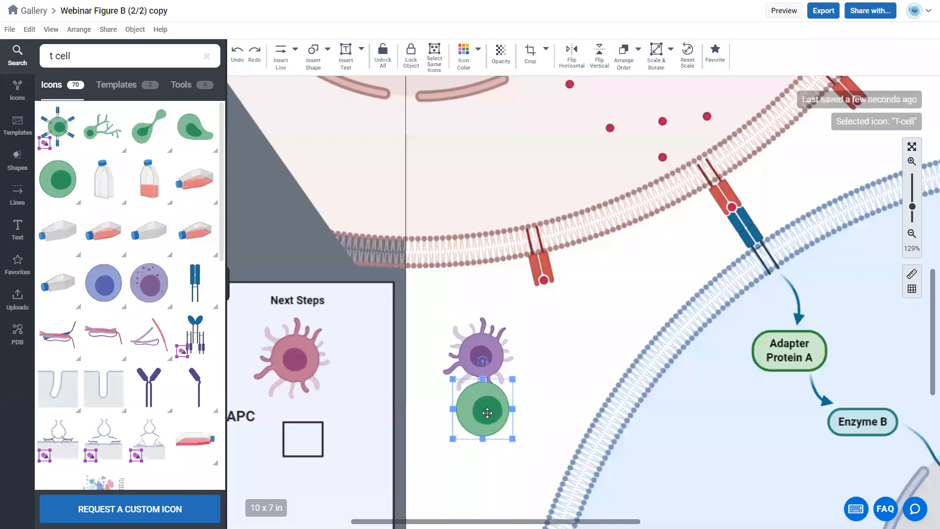
{"action": "left_click", "coordinate": [474, 69]}
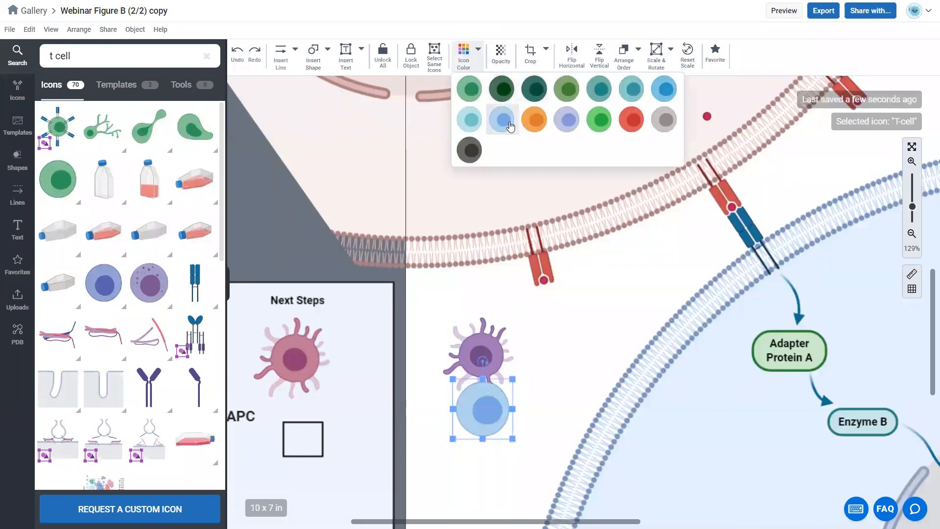
{"action": "left_click", "coordinate": [567, 120]}
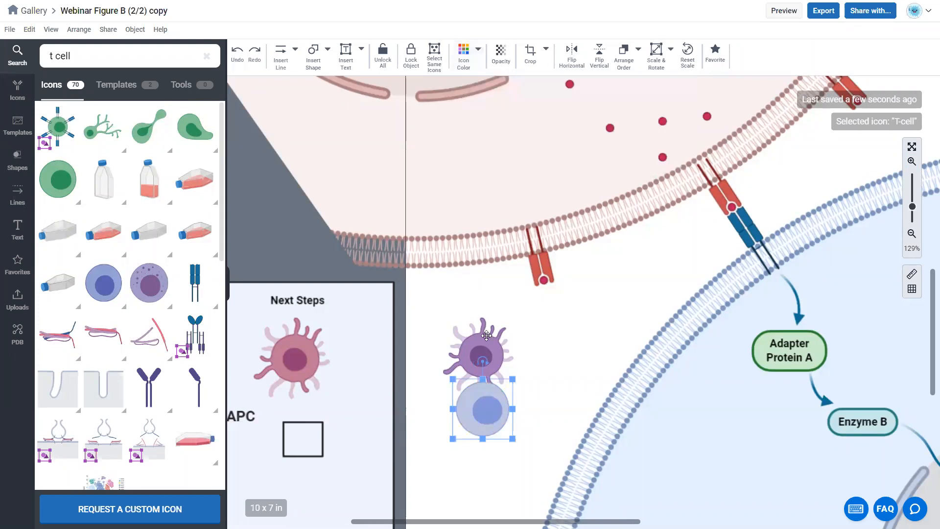
Step: Recolor the purple dendritic cell above the T-cell with the dusty red variant matching the Next Steps icon
{"action": "left_click", "coordinate": [486, 334]}
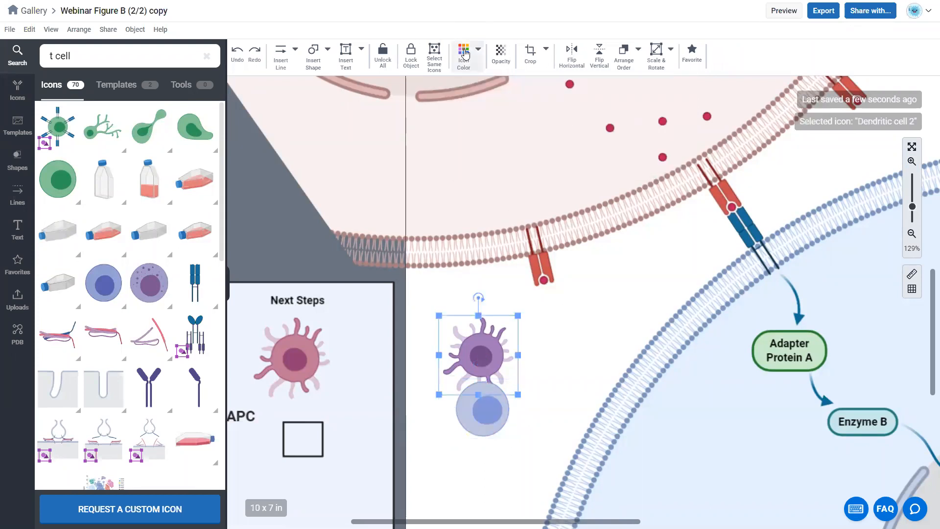
{"action": "left_click", "coordinate": [464, 55]}
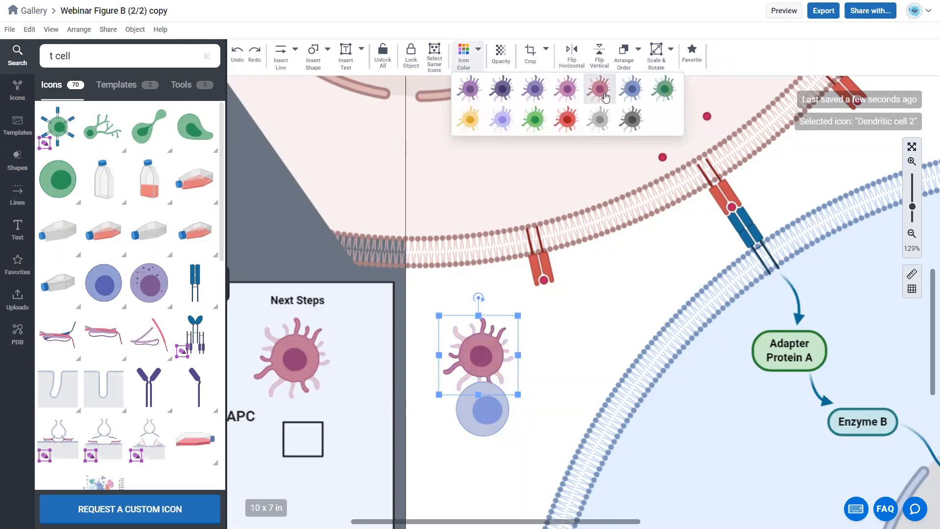
{"action": "left_click", "coordinate": [606, 96]}
{"action": "left_click", "coordinate": [545, 388]}
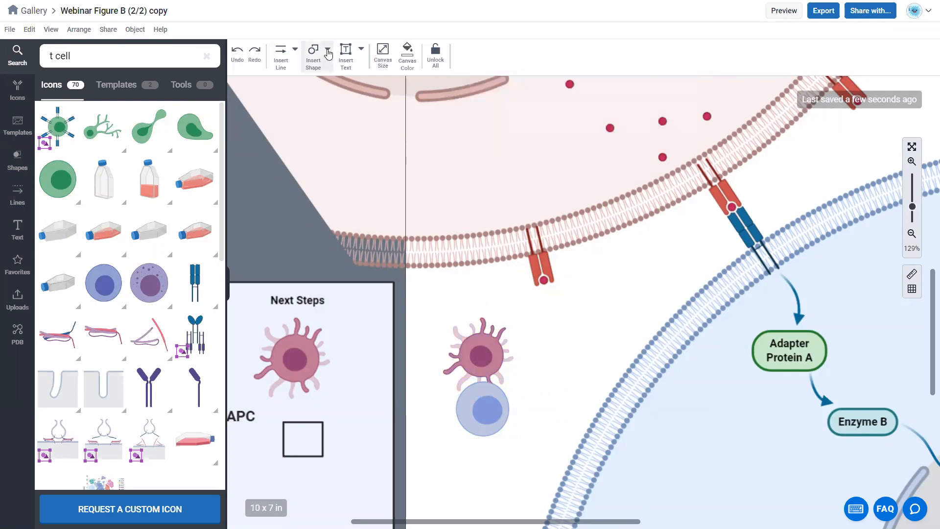
Step: Draw a small rectangle in the white space just above the newly placed dendritic cell
{"action": "left_click", "coordinate": [328, 54]}
{"action": "left_click", "coordinate": [321, 88]}
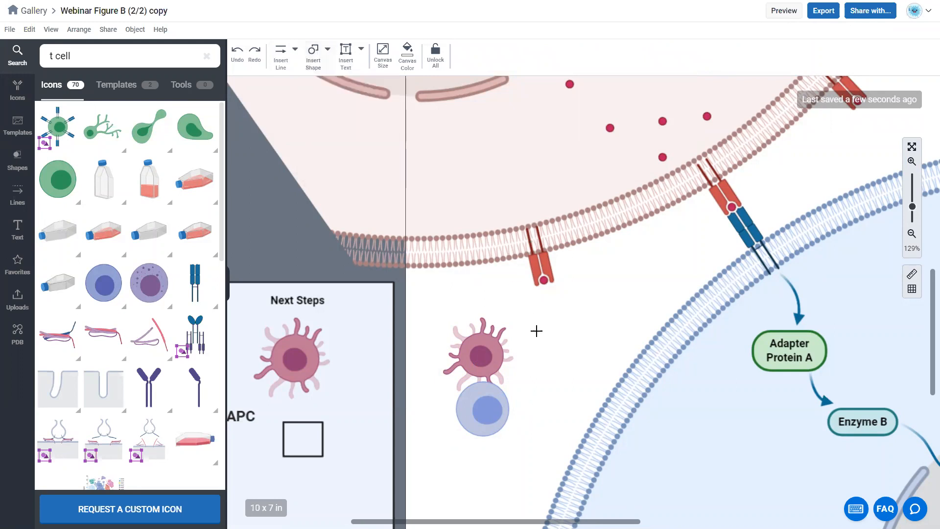
{"action": "left_click", "coordinate": [541, 333]}
{"action": "left_click_drag", "start_coordinate": [580, 377], "coordinate": [537, 321]}
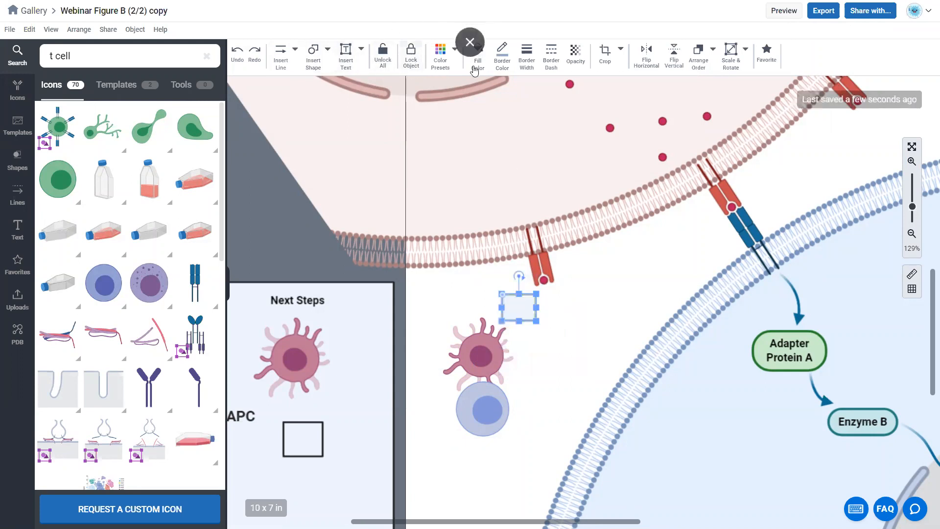
Step: Remove the new rectangle's fill and set its border color to black
{"action": "left_click", "coordinate": [484, 72]}
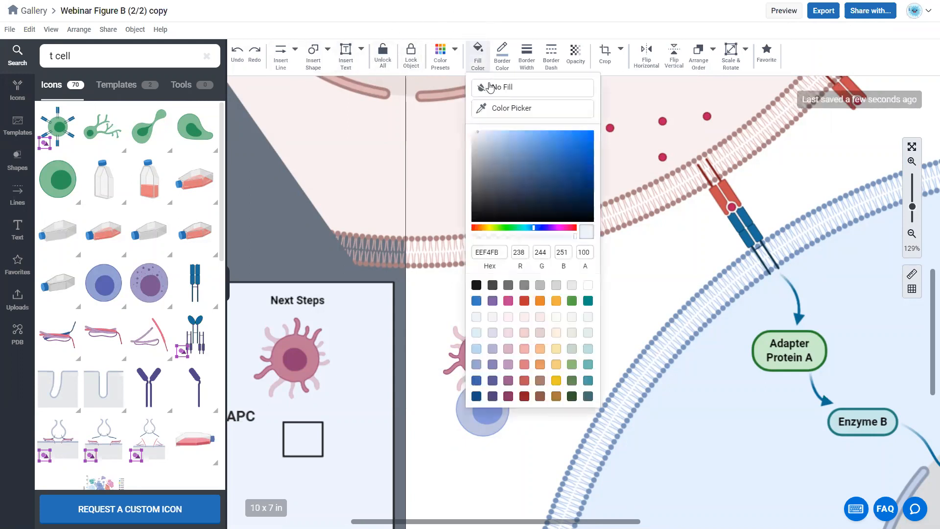
{"action": "left_click", "coordinate": [504, 89]}
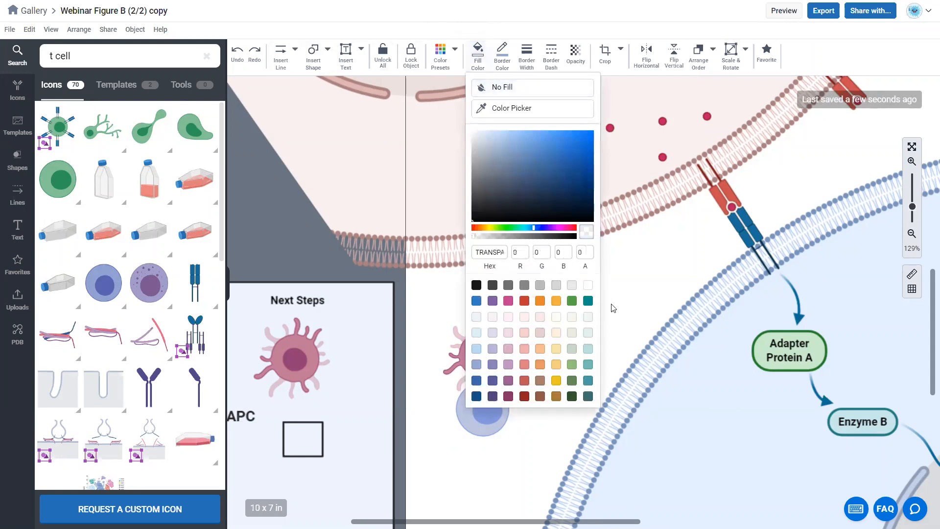
{"action": "left_click", "coordinate": [615, 307]}
{"action": "left_click", "coordinate": [534, 310]}
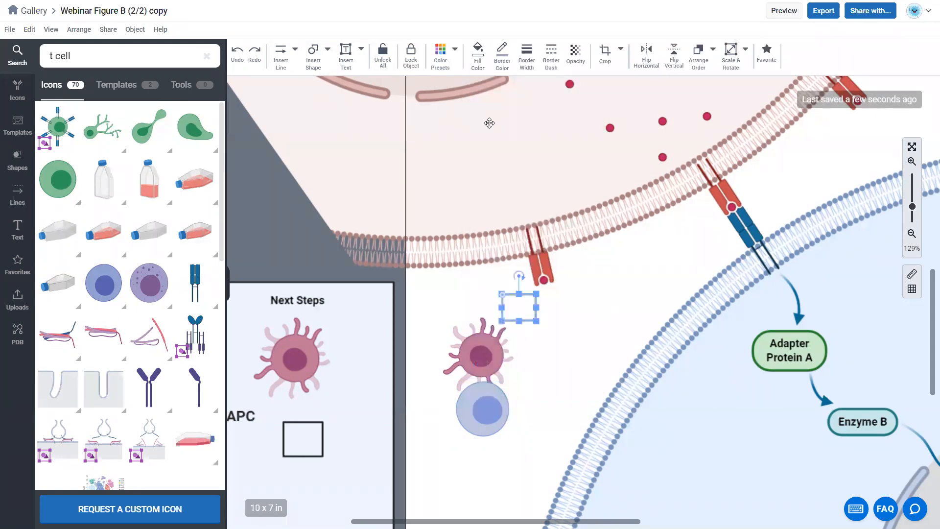
{"action": "left_click", "coordinate": [502, 54]}
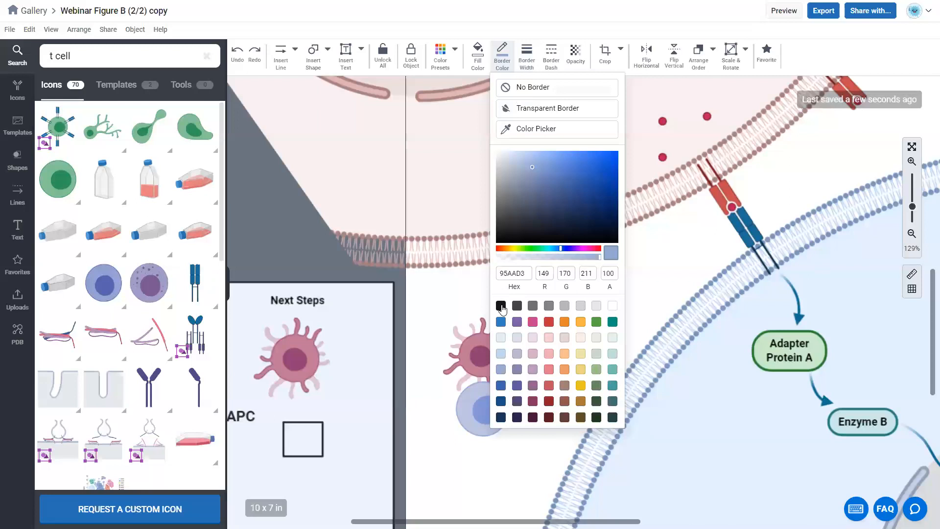
{"action": "left_click", "coordinate": [501, 305]}
{"action": "left_click", "coordinate": [646, 275]}
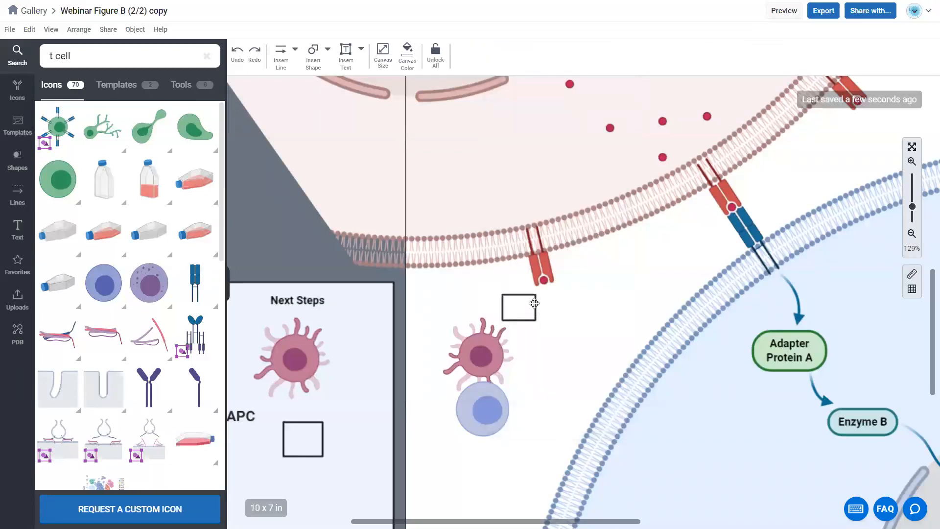
Step: Arrange the dendritic cell and T-cell diagonally so they touch, with the black rectangle over their contact point
{"action": "left_click_drag", "start_coordinate": [525, 307], "coordinate": [492, 376]}
{"action": "left_click_drag", "start_coordinate": [494, 344], "coordinate": [471, 346]}
{"action": "left_click_drag", "start_coordinate": [493, 422], "coordinate": [498, 413]}
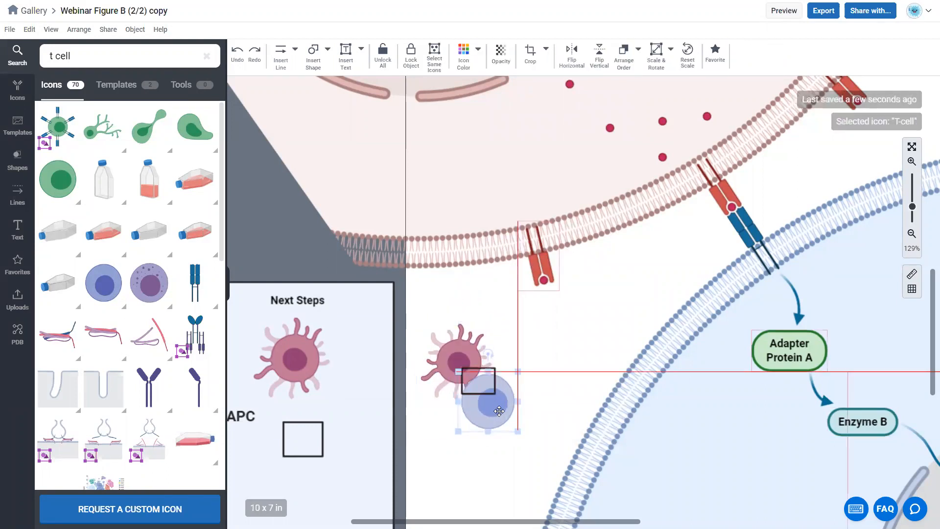
{"action": "left_click_drag", "start_coordinate": [456, 341], "coordinate": [456, 341]}
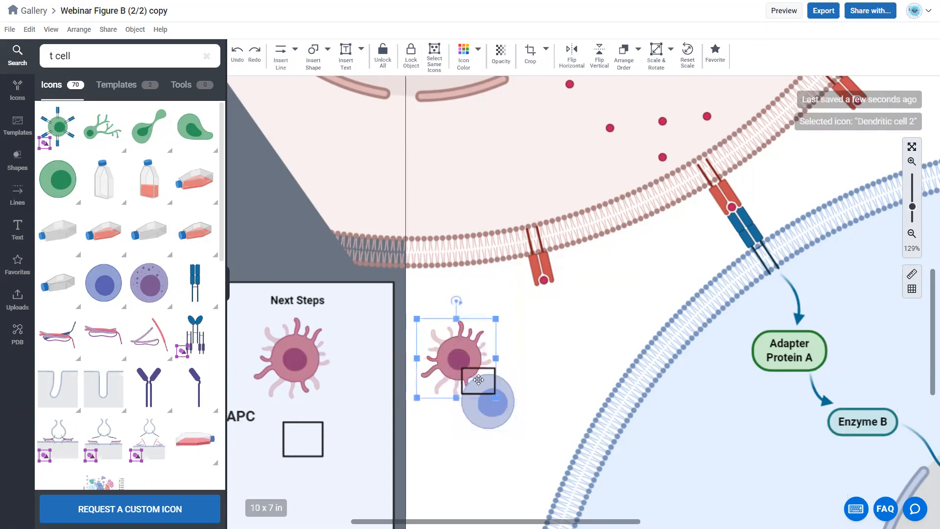
Step: Enlarge the black rectangle slightly and center it over the contact point between the dendritic cell and T-cell
{"action": "left_click", "coordinate": [479, 381]}
{"action": "left_click", "coordinate": [474, 369]}
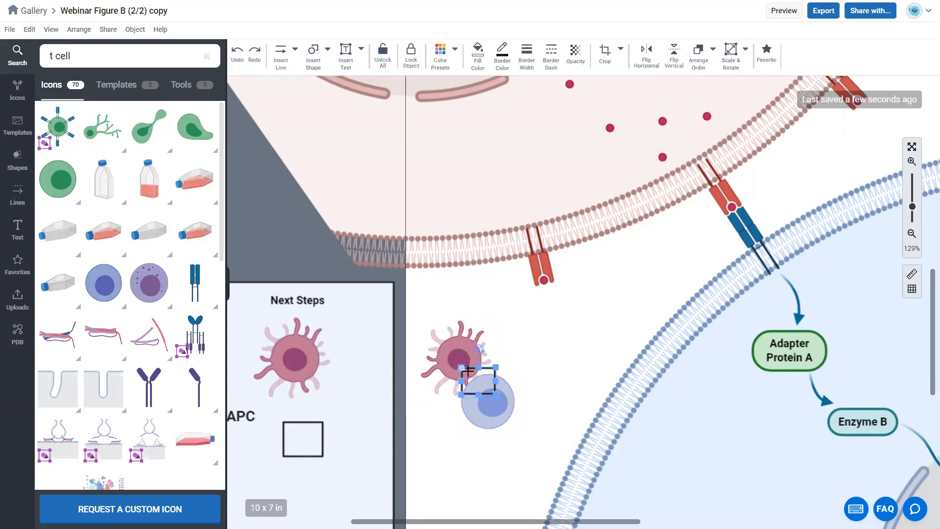
{"action": "left_click_drag", "start_coordinate": [496, 395], "coordinate": [500, 397]}
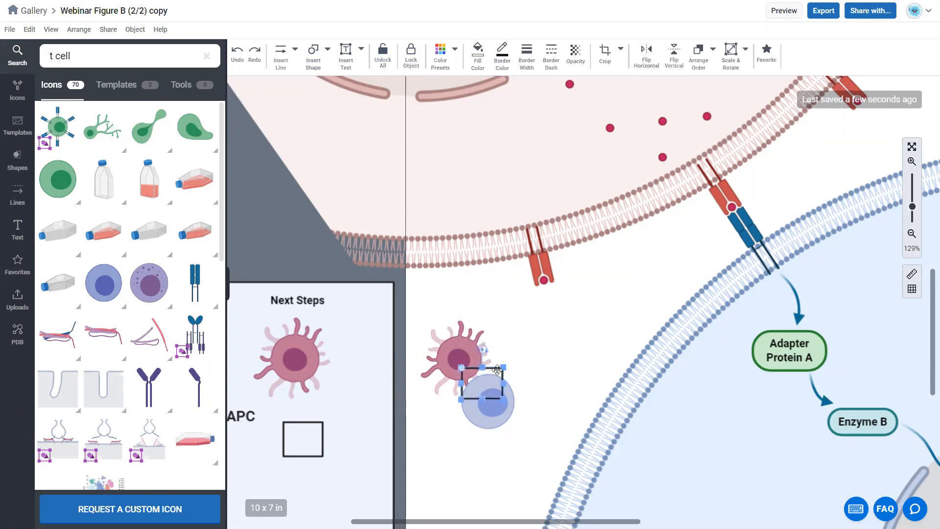
{"action": "left_click", "coordinate": [562, 347]}
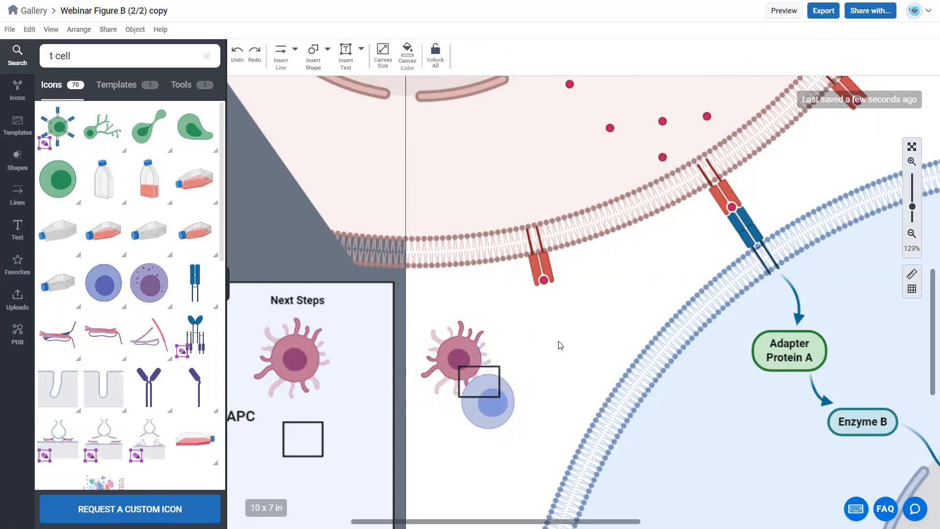
Step: Move the dendritic cell, T-cell and rectangle together slightly inward, away from the canvas's left edge
{"action": "left_click", "coordinate": [912, 233]}
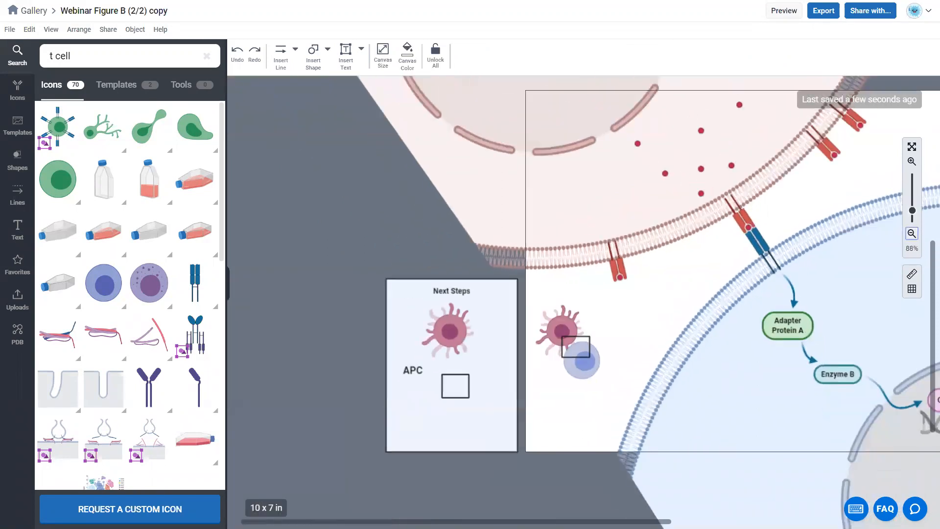
{"action": "scroll", "coordinate": [414, 293], "scroll_direction": "right", "scroll_amount": 4}
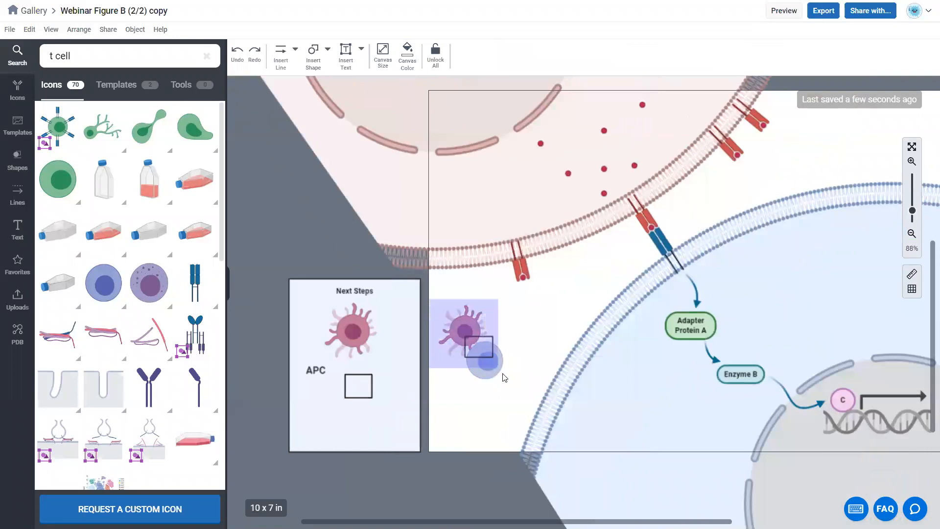
{"action": "left_click_drag", "start_coordinate": [485, 365], "coordinate": [492, 380]}
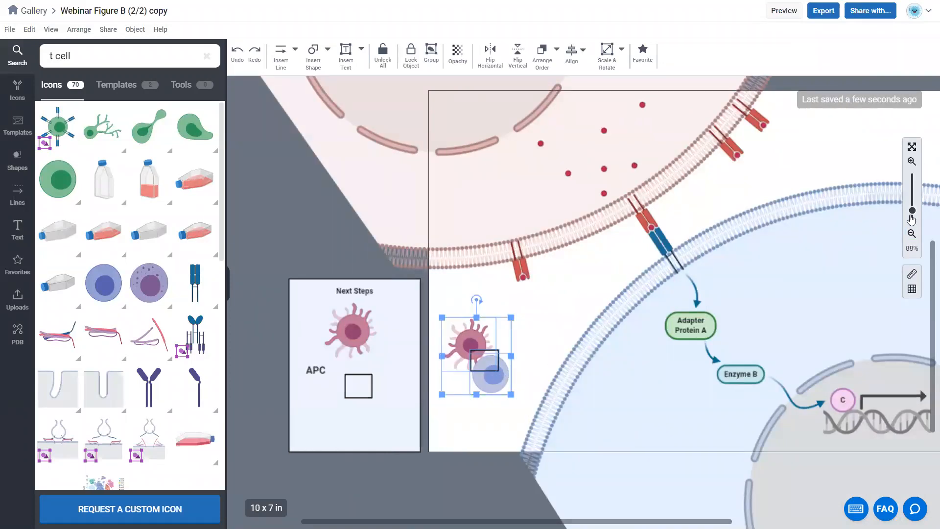
Step: Preview the whole figure with the new cell inset and close the preview
{"action": "left_click", "coordinate": [563, 290]}
{"action": "left_click", "coordinate": [800, 11]}
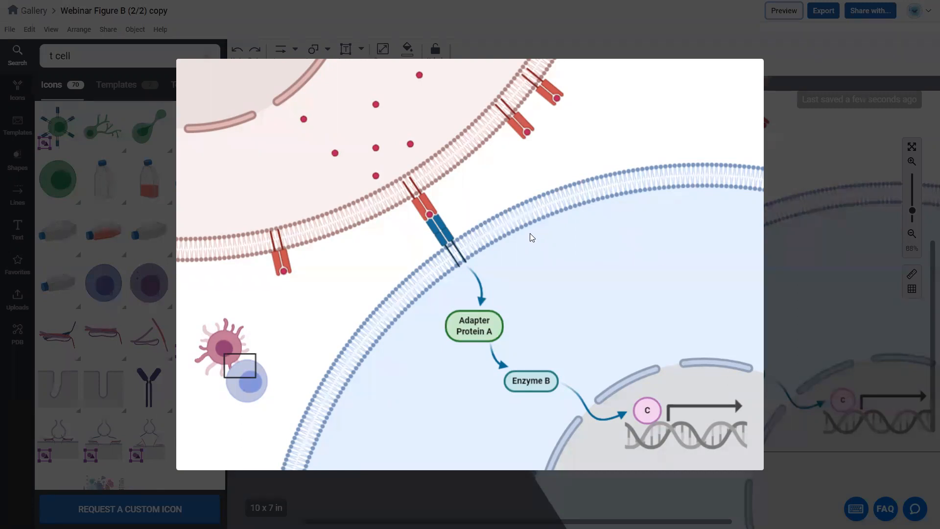
{"action": "left_click", "coordinate": [461, 485]}
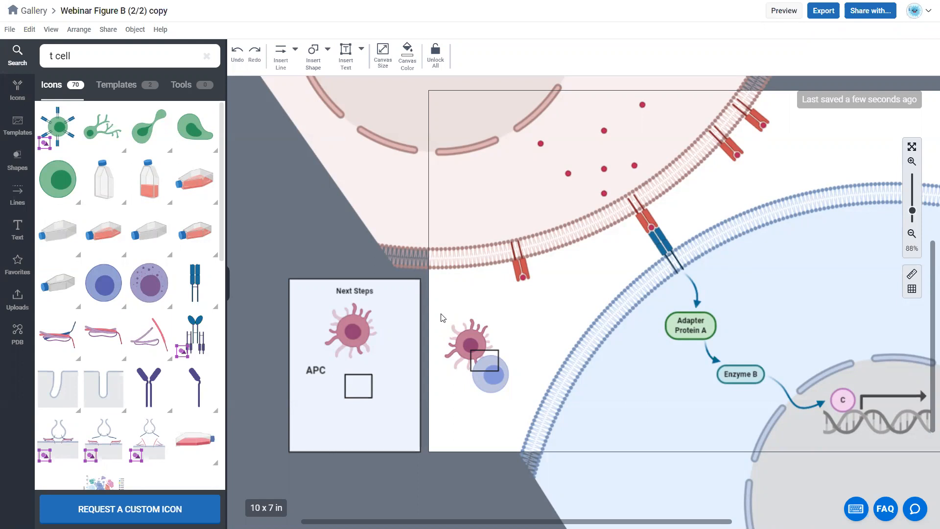
{"action": "left_click_drag", "start_coordinate": [441, 311], "coordinate": [517, 406]}
{"action": "left_click", "coordinate": [497, 415]}
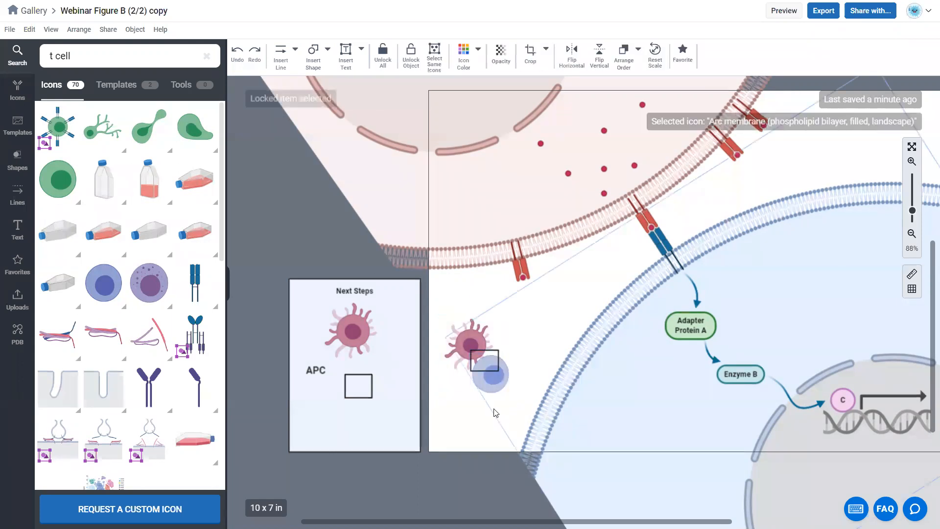
{"action": "left_click", "coordinate": [466, 431]}
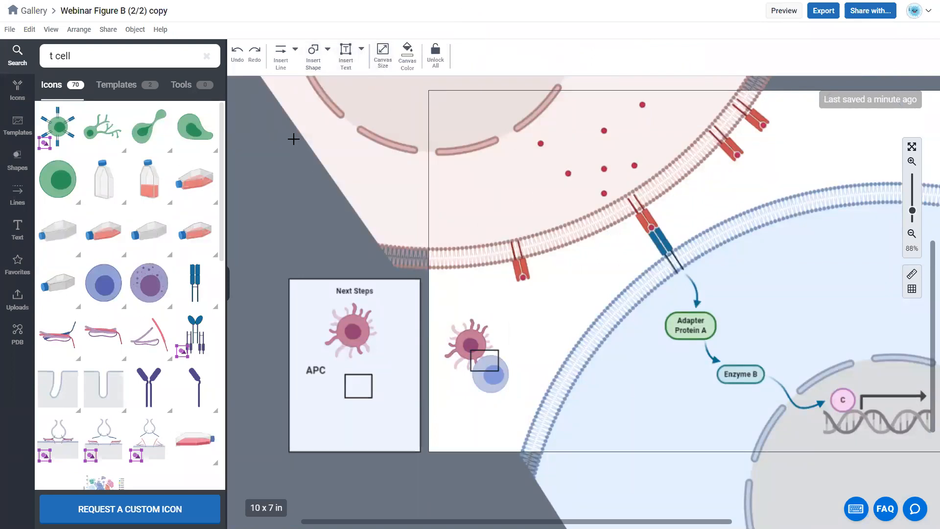
{"action": "left_click", "coordinate": [293, 171]}
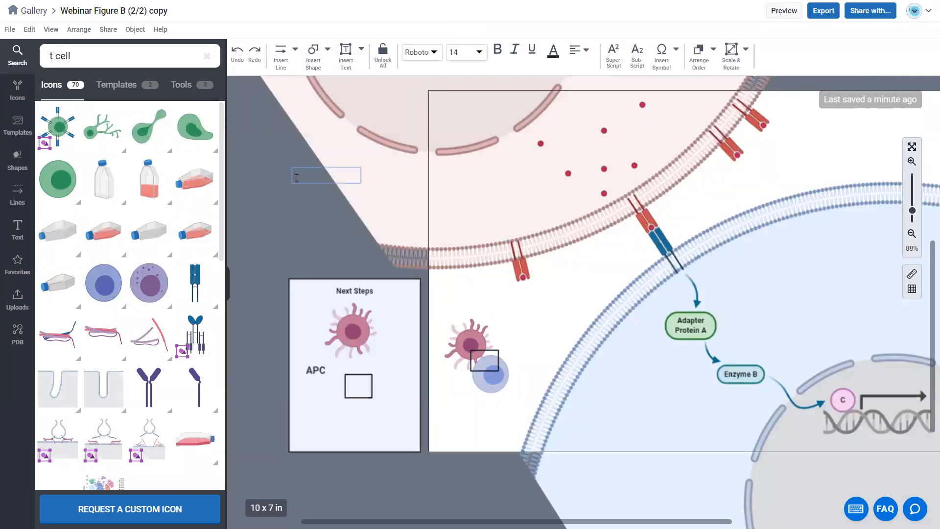
{"action": "left_click", "coordinate": [301, 206]}
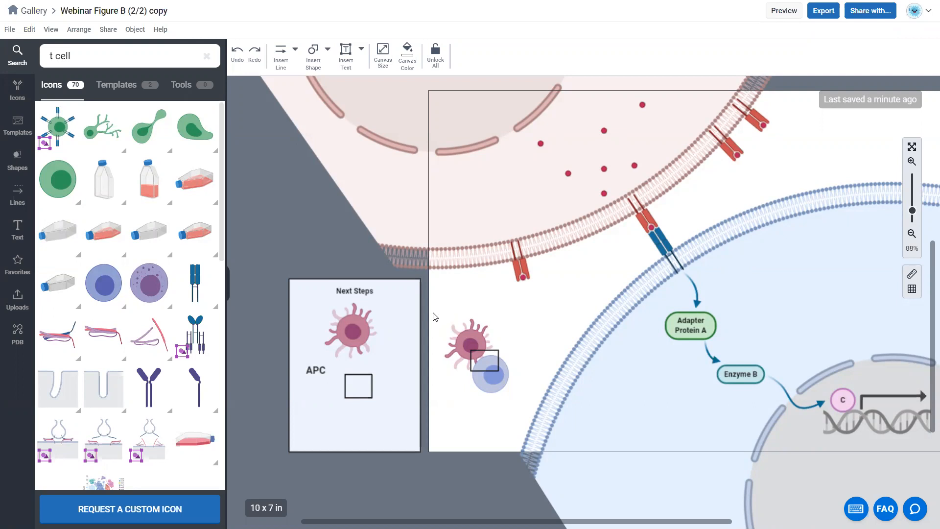
Step: Group the dendritic cell, T-cell and black rectangle into one object
{"action": "left_click_drag", "start_coordinate": [442, 323], "coordinate": [512, 395]}
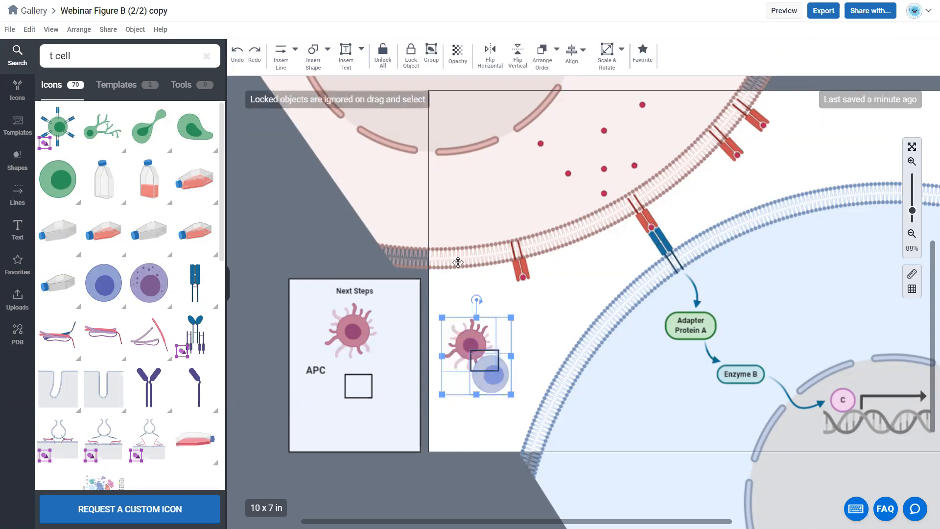
{"action": "left_click", "coordinate": [433, 59]}
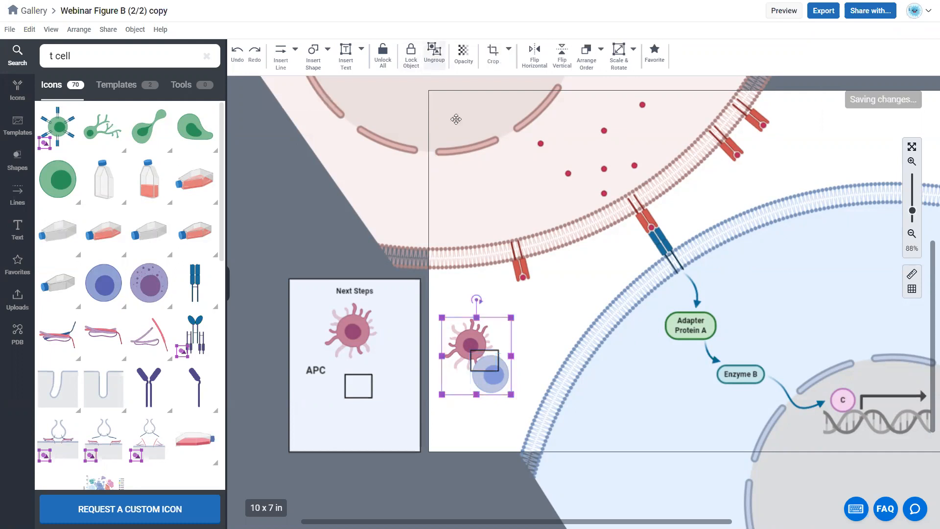
{"action": "mouse_move", "coordinate": [475, 341]}
{"action": "left_mouse_down"}
{"action": "mouse_move", "coordinate": [462, 341]}
{"action": "mouse_move", "coordinate": [476, 340]}
{"action": "left_mouse_up"}
Step: Enter the new cell group to check its individual objects, and leave group editing
{"action": "double_click", "coordinate": [476, 340]}
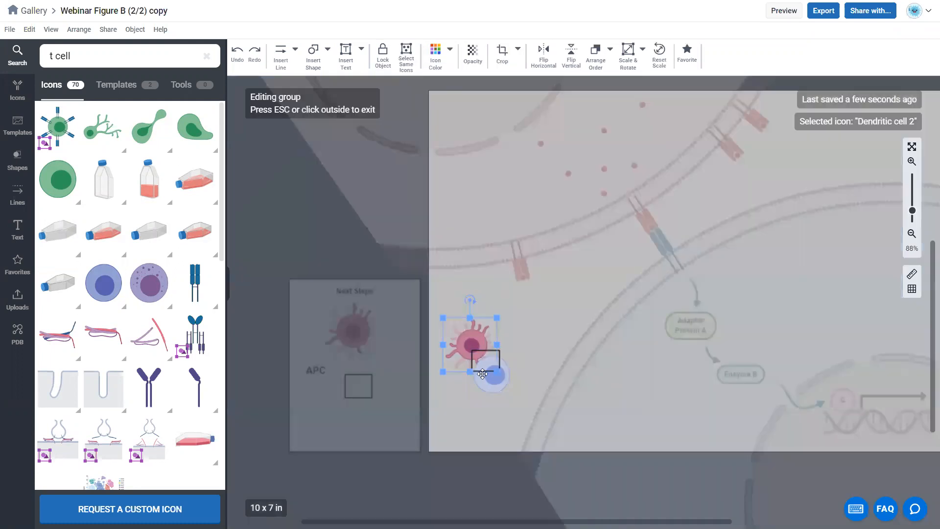
{"action": "left_click", "coordinate": [461, 466]}
{"action": "left_click", "coordinate": [461, 466]}
Step: Add the grouped dendritic cell, T-cell and rectangle to the favorites and view the personal favorites
{"action": "left_click", "coordinate": [474, 342]}
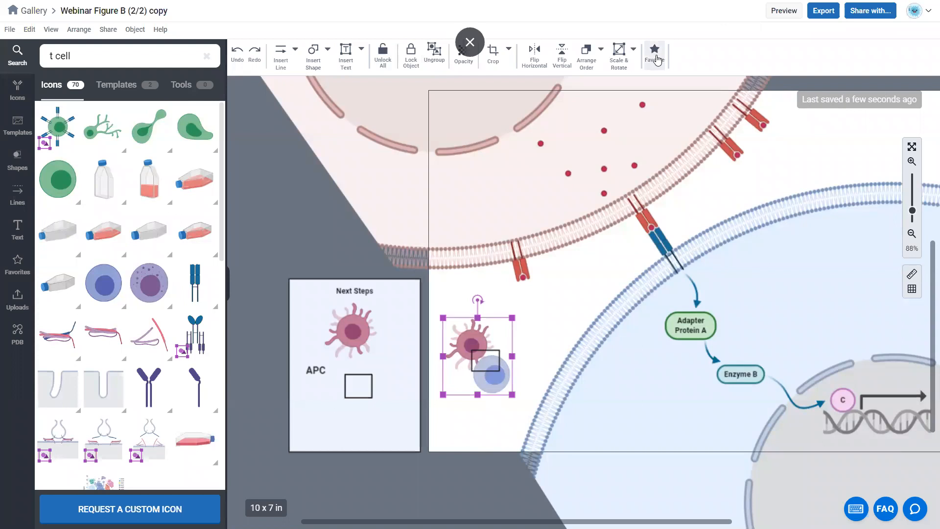
{"action": "right_click", "coordinate": [472, 341]}
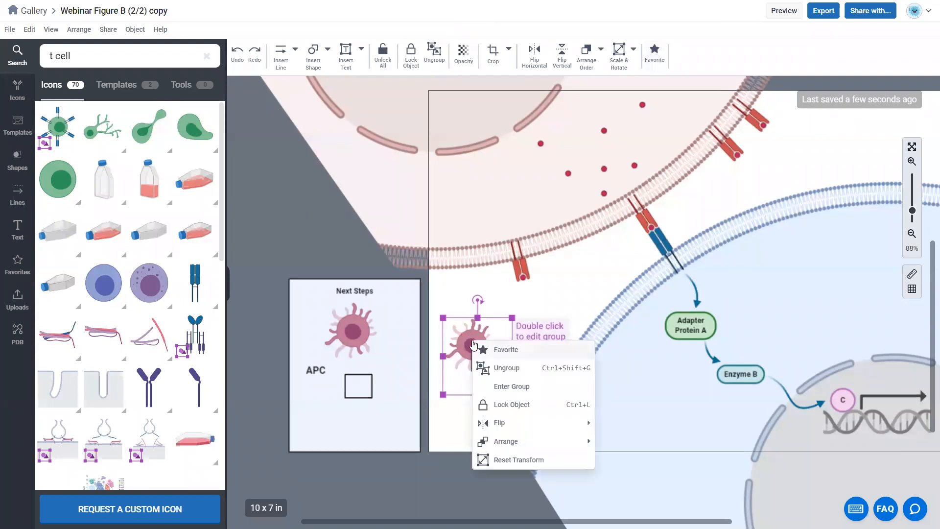
{"action": "left_click", "coordinate": [540, 356]}
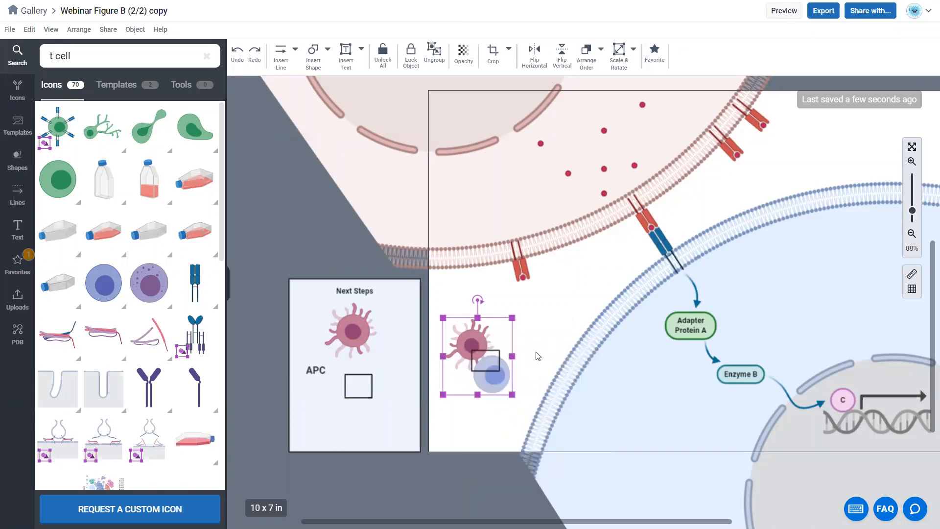
{"action": "left_click", "coordinate": [22, 267]}
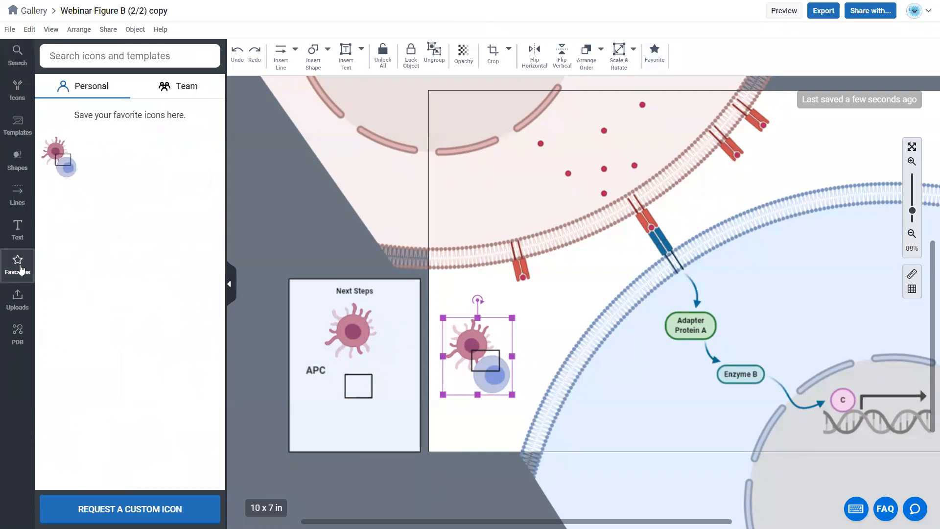
{"action": "mouse_move", "coordinate": [58, 155]}
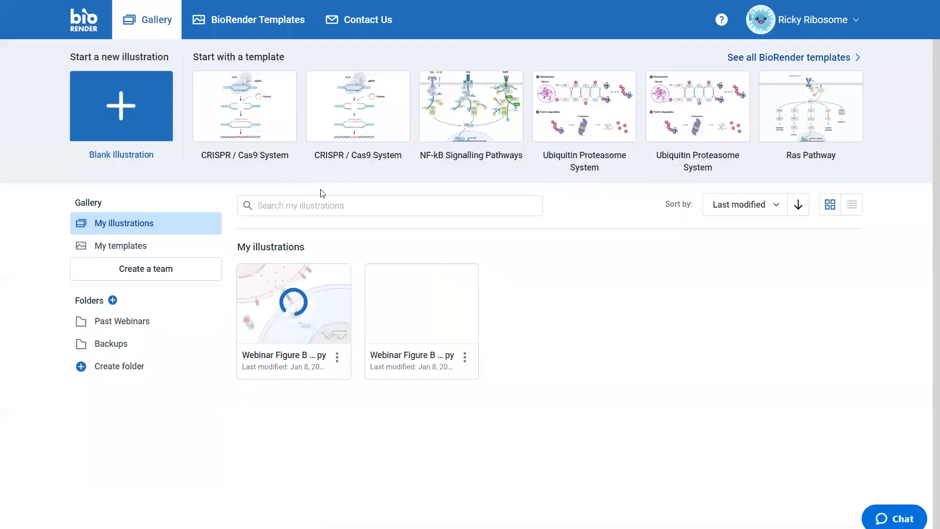
Step: Create a new blank, untitled illustration from the gallery in the Slide size (10in x 7in)
{"action": "left_click", "coordinate": [142, 120]}
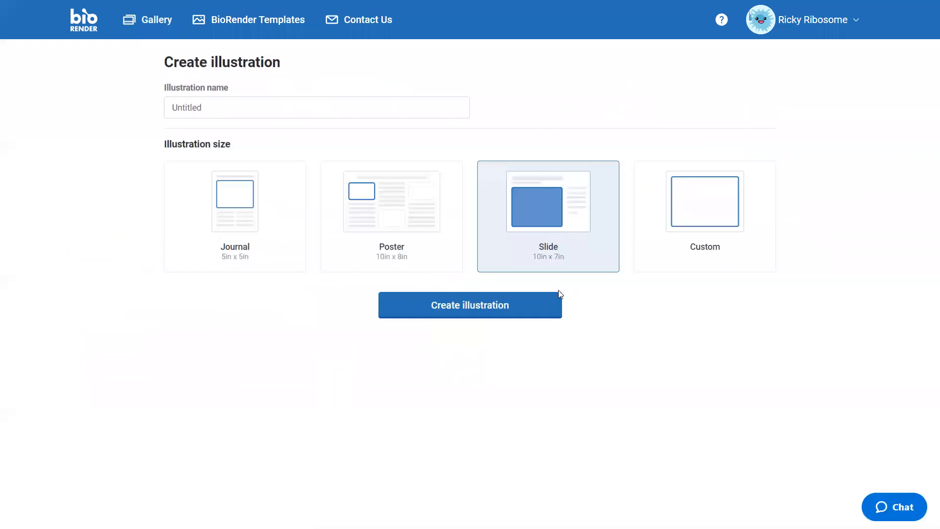
{"action": "left_click", "coordinate": [549, 309]}
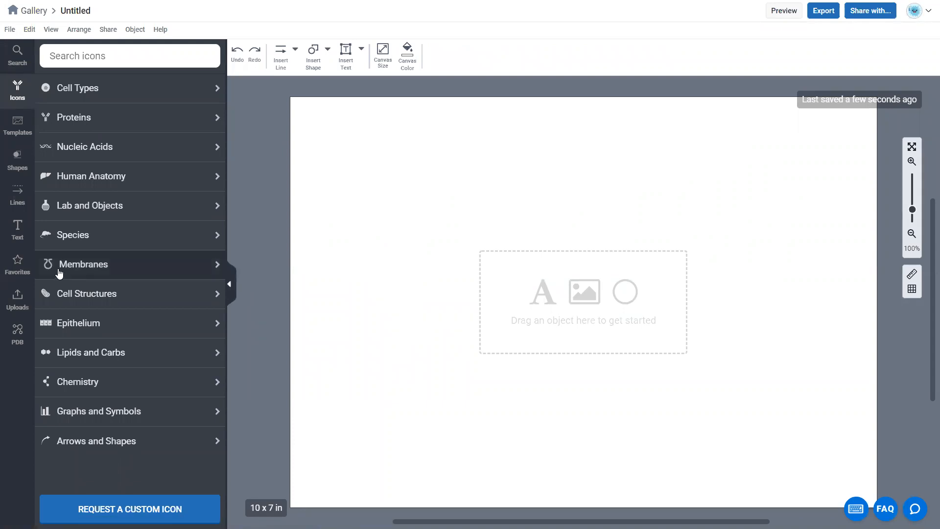
Step: Place the favorited dendritic cell and T-cell group on the blank canvas and enlarge it
{"action": "left_click", "coordinate": [18, 264]}
{"action": "left_click_drag", "start_coordinate": [60, 156], "coordinate": [478, 302]}
{"action": "left_click_drag", "start_coordinate": [516, 342], "coordinate": [553, 370]}
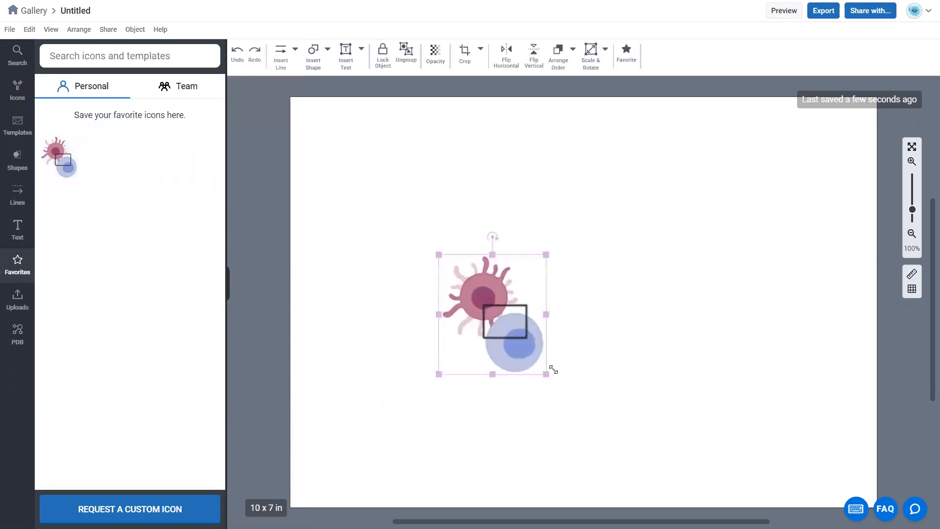
Step: Return to the gallery and open the Webinar Figure B (2/2) copy illustration
{"action": "left_click", "coordinate": [745, 357]}
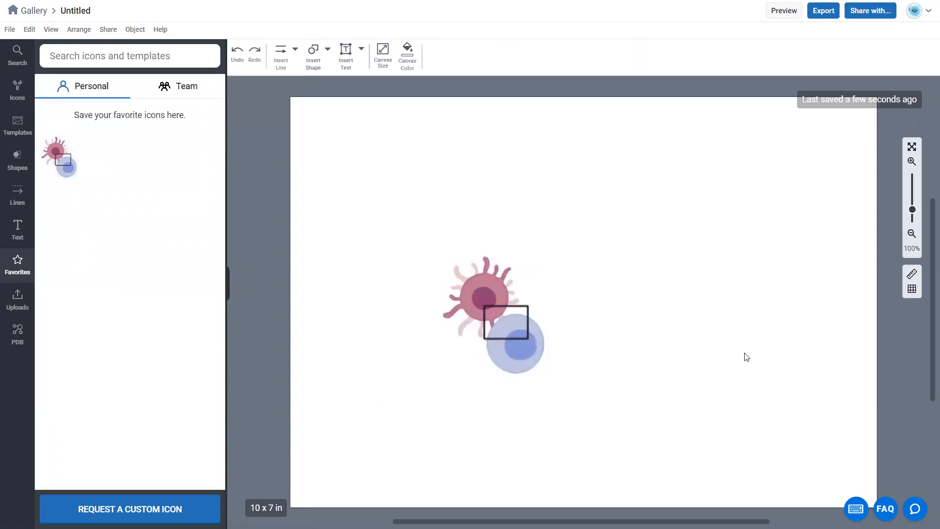
{"action": "left_click", "coordinate": [32, 10]}
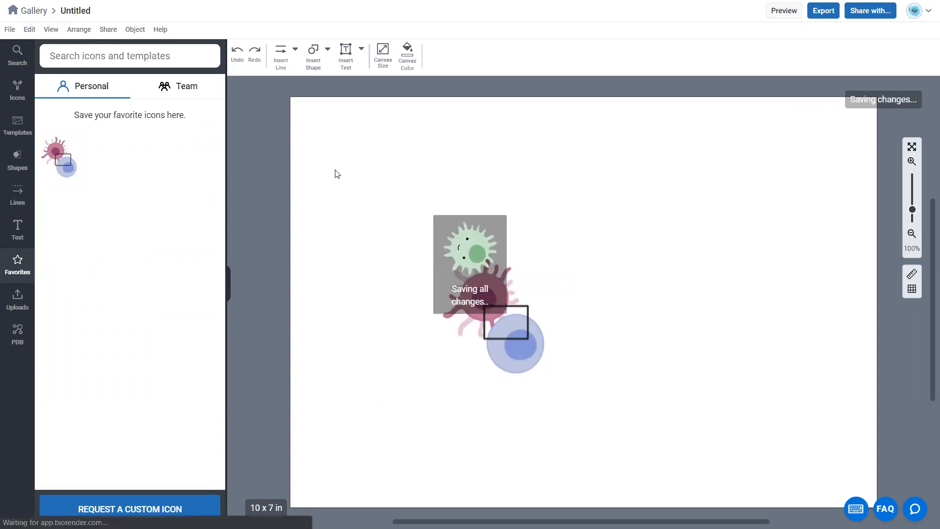
{"action": "left_click", "coordinate": [420, 302]}
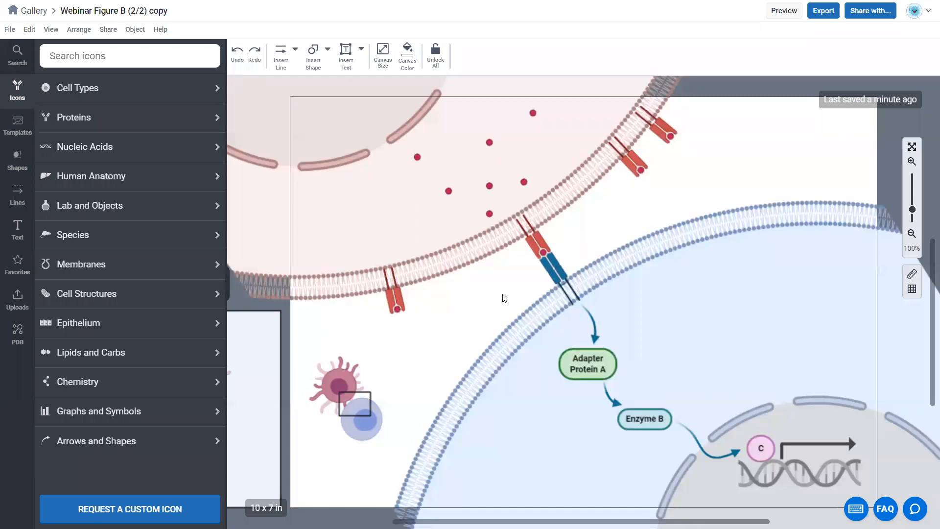
Step: View the personal uploads, switch to File Explorer and bring Blot 1 (Stained Western Blot).PNG from Webinar Uploadable Figures onto the canvas
{"action": "left_click", "coordinate": [24, 308]}
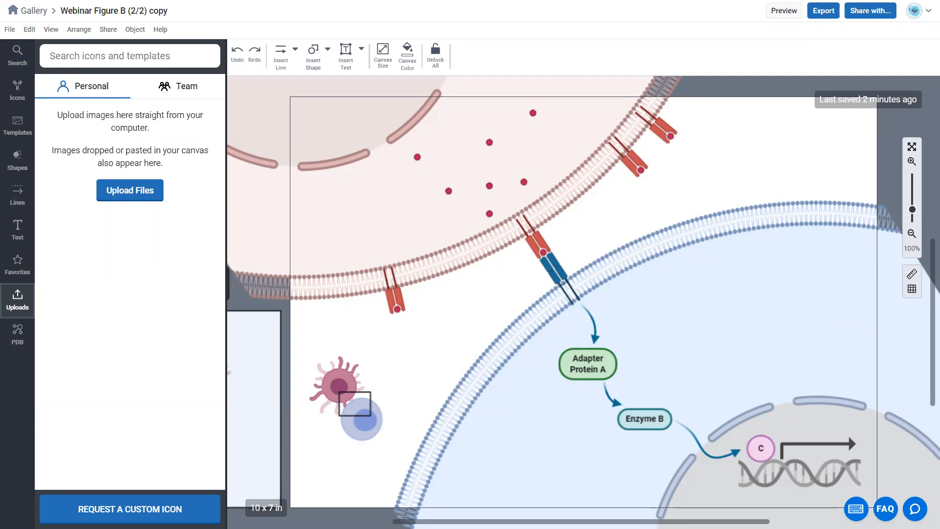
{"action": "key", "text": "alt+Tab"}
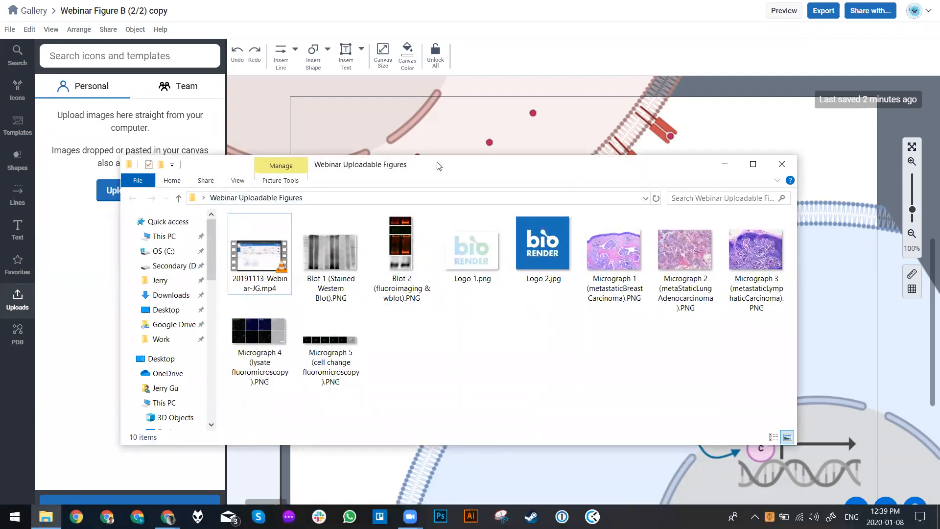
{"action": "left_click_drag", "start_coordinate": [437, 166], "coordinate": [483, 55]}
{"action": "left_click", "coordinate": [382, 147]}
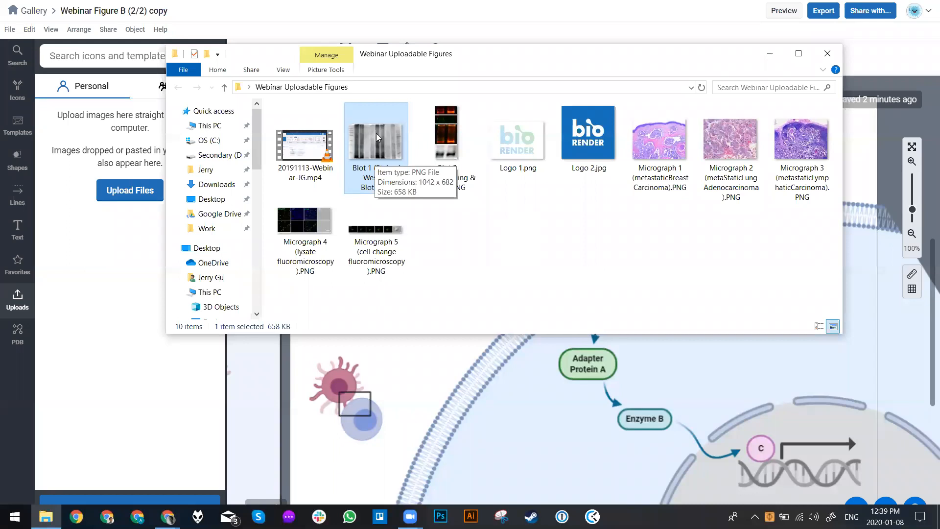
{"action": "left_click_drag", "start_coordinate": [377, 157], "coordinate": [471, 394]}
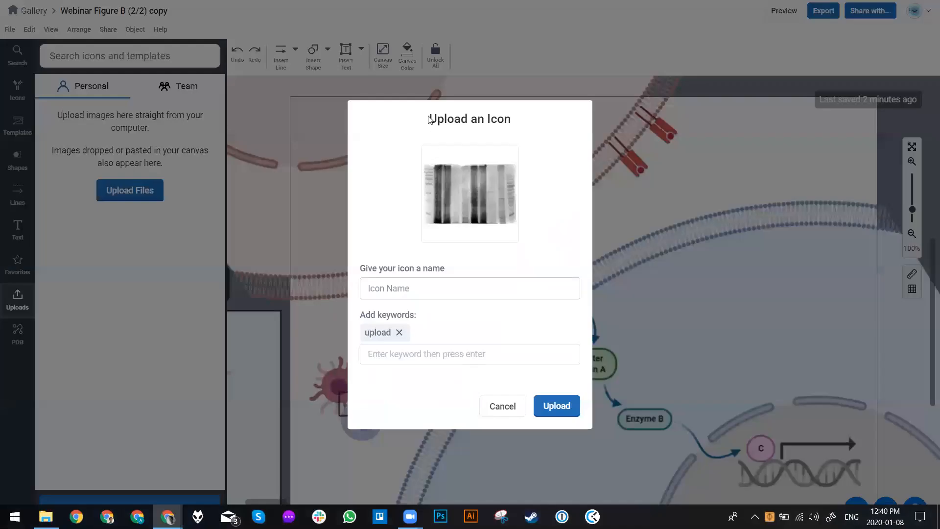
Step: Name the blot image "ponceau red stain" and upload it with the keyword "upload"
{"action": "left_click", "coordinate": [428, 283]}
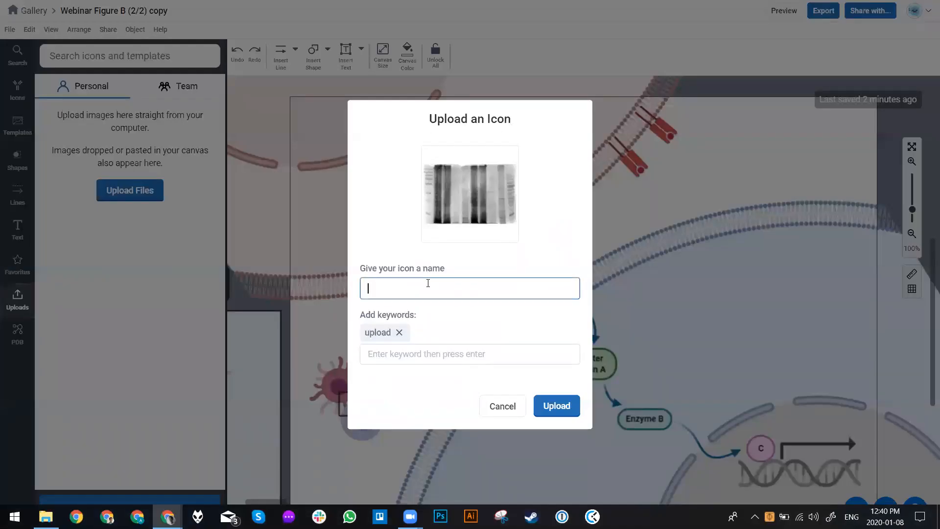
{"action": "type", "text": "western blot"}
{"action": "left_click_drag", "start_coordinate": [438, 289], "coordinate": [312, 279]}
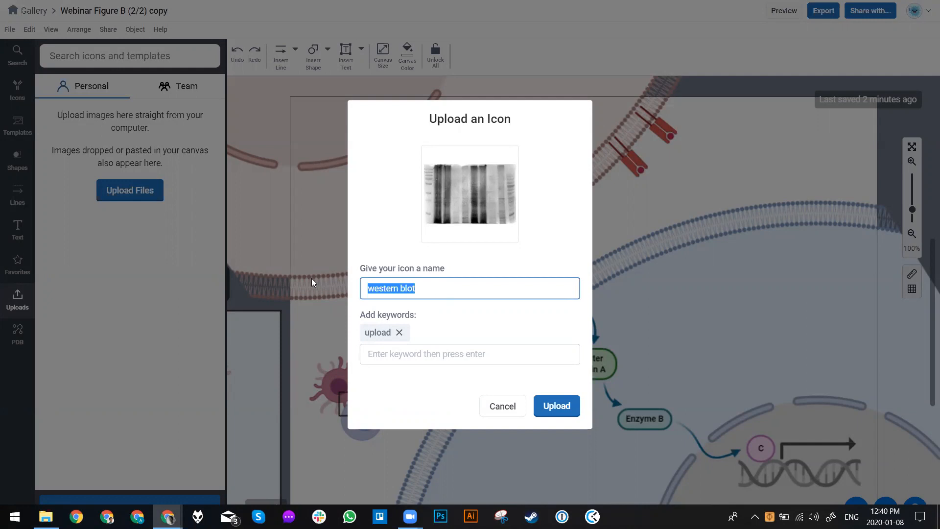
{"action": "type", "text": "ponceau red stain"}
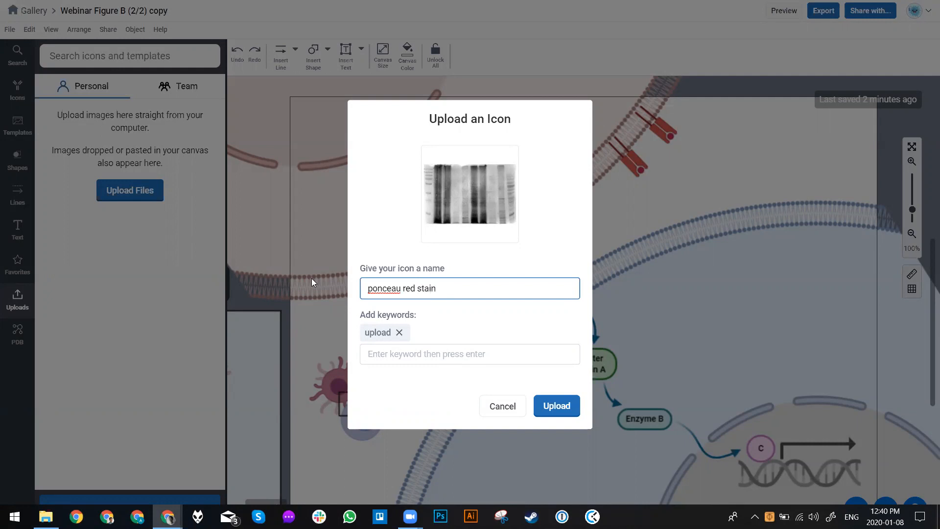
{"action": "left_click", "coordinate": [565, 407]}
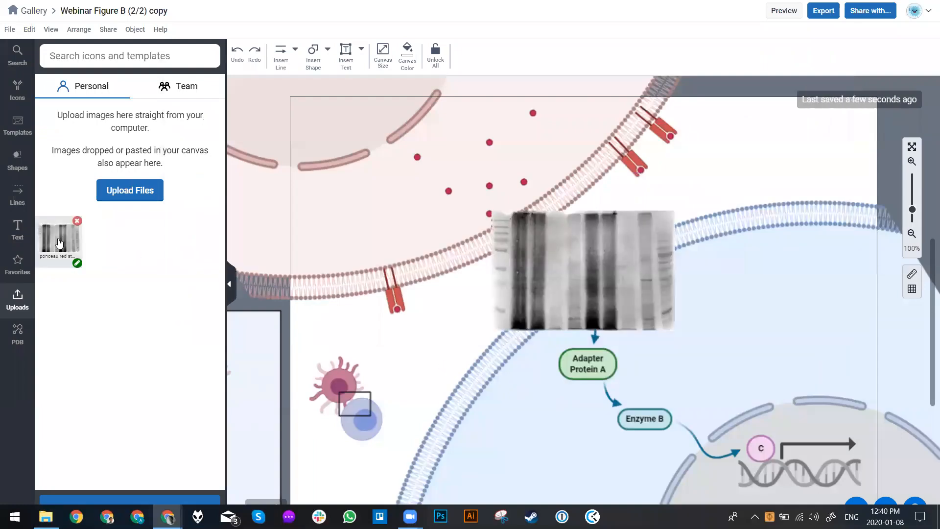
Step: Shrink the blot image and place it in the empty upper-right corner of the canvas, above the blue cell
{"action": "mouse_move", "coordinate": [58, 241]}
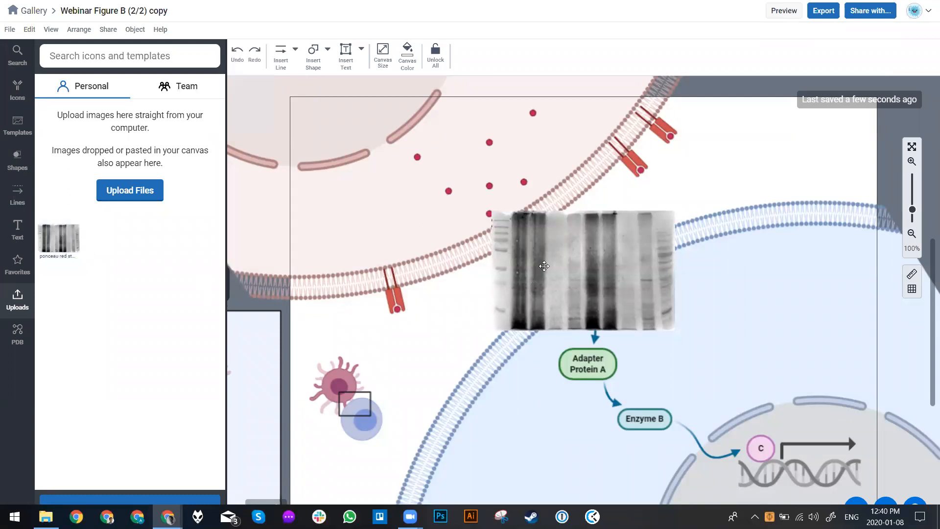
{"action": "left_click", "coordinate": [559, 260]}
{"action": "left_click_drag", "start_coordinate": [612, 267], "coordinate": [792, 203]}
{"action": "left_click_drag", "start_coordinate": [671, 266], "coordinate": [724, 233]}
{"action": "left_click_drag", "start_coordinate": [798, 192], "coordinate": [786, 154]}
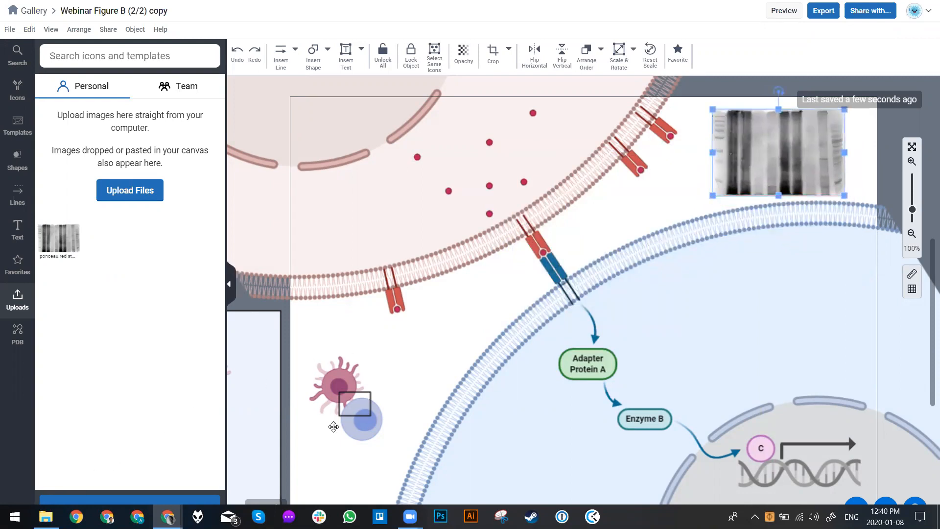
{"action": "left_click", "coordinate": [336, 474]}
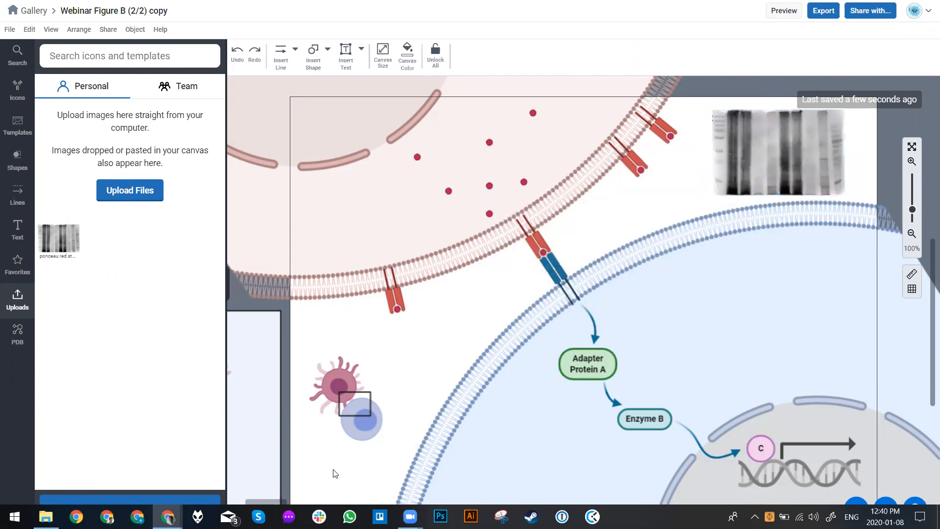
Step: Launch the PDB Viewer, check its color options and convert the 2CRN protein to a BioRender icon
{"action": "left_click", "coordinate": [23, 333]}
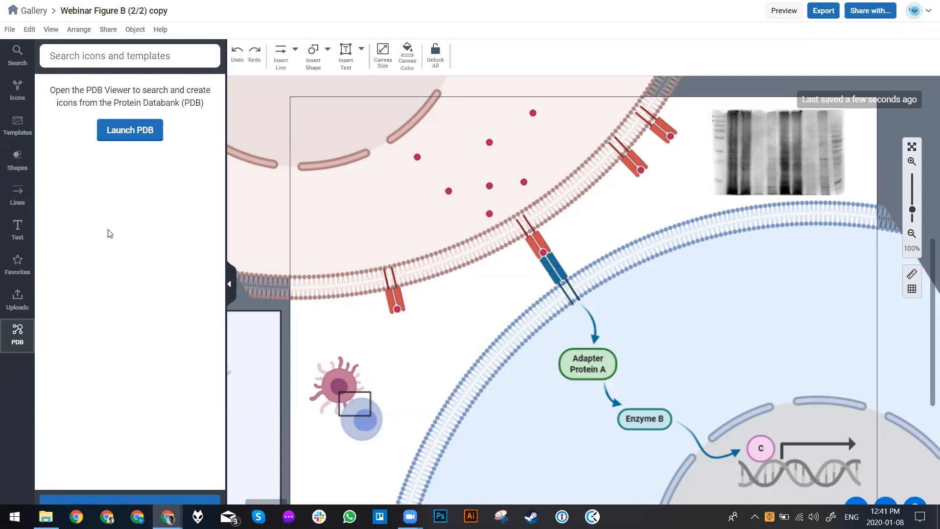
{"action": "left_click", "coordinate": [140, 131]}
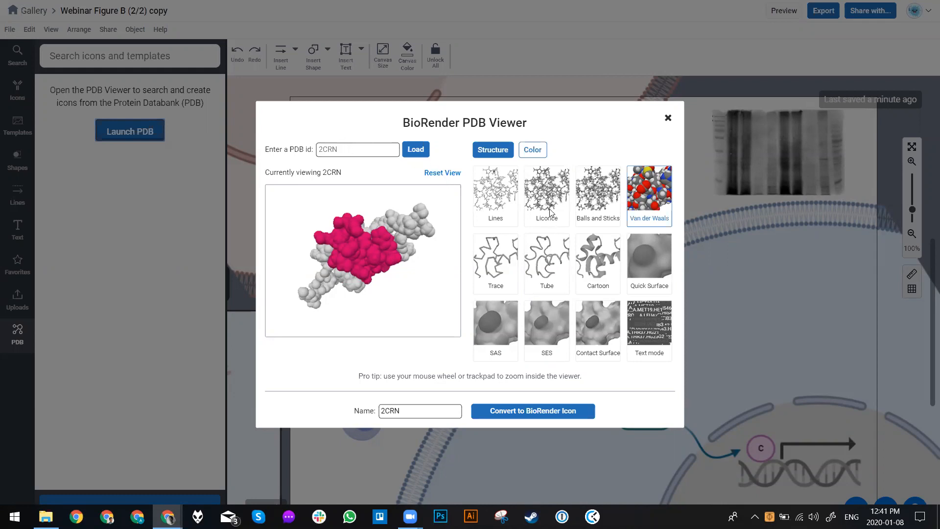
{"action": "left_click", "coordinate": [535, 152]}
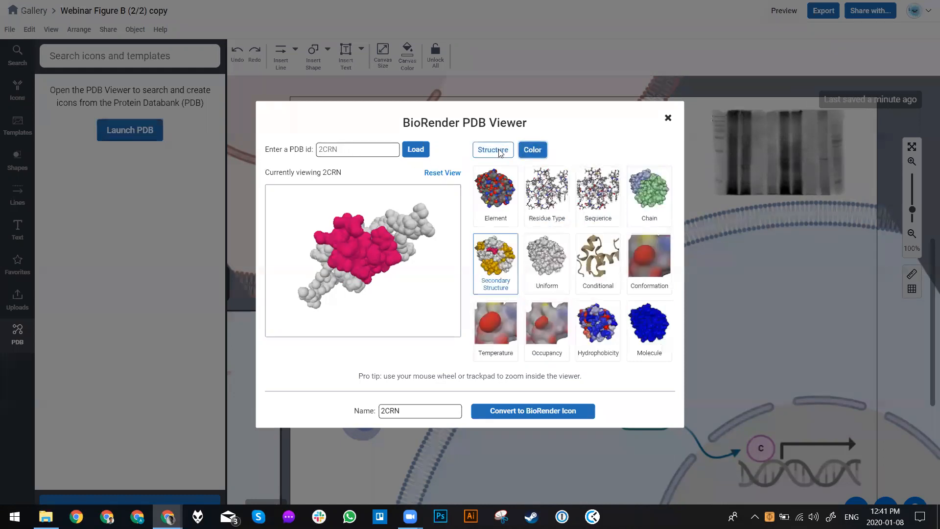
{"action": "left_click", "coordinate": [521, 414]}
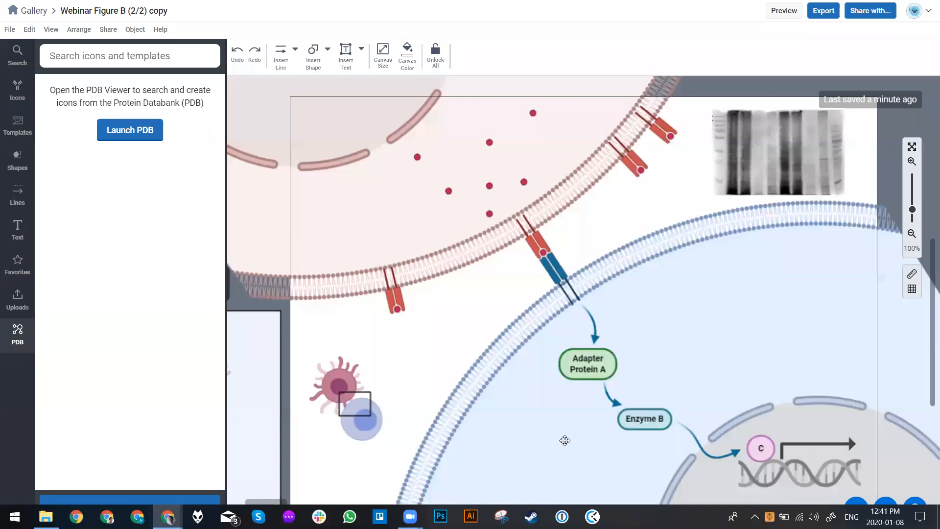
Step: Try the 2CRN protein icon at a reduced size over the dendritic cell and T-cell inset, and delete it from the canvas
{"action": "left_click_drag", "start_coordinate": [63, 177], "coordinate": [421, 343]}
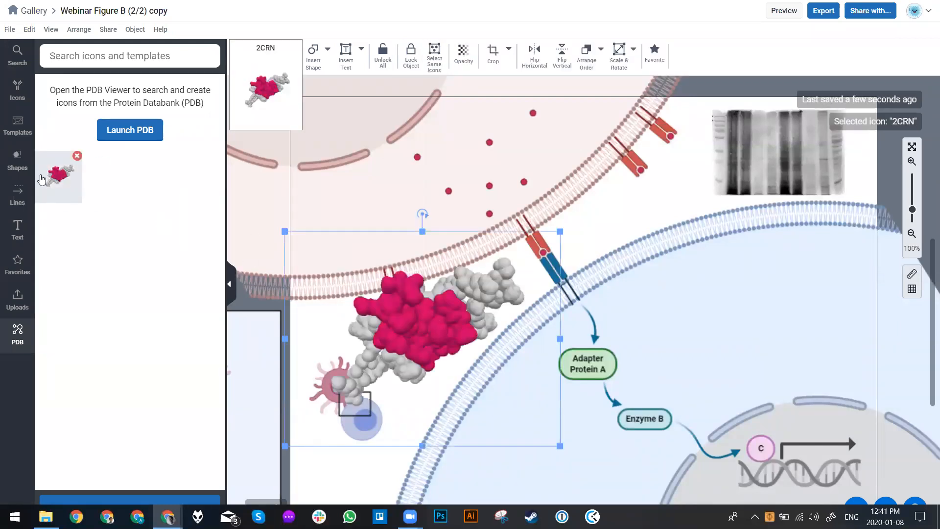
{"action": "left_click_drag", "start_coordinate": [560, 230], "coordinate": [474, 297]}
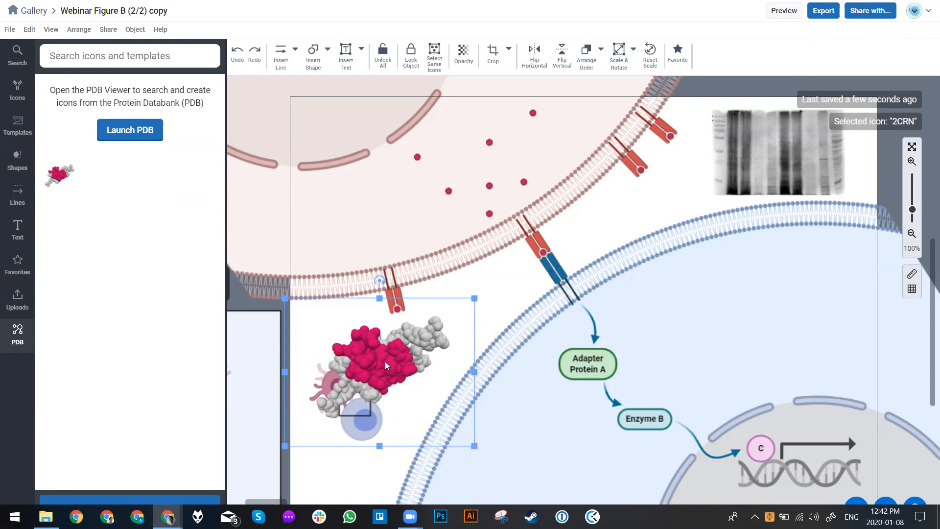
{"action": "key", "text": "Delete"}
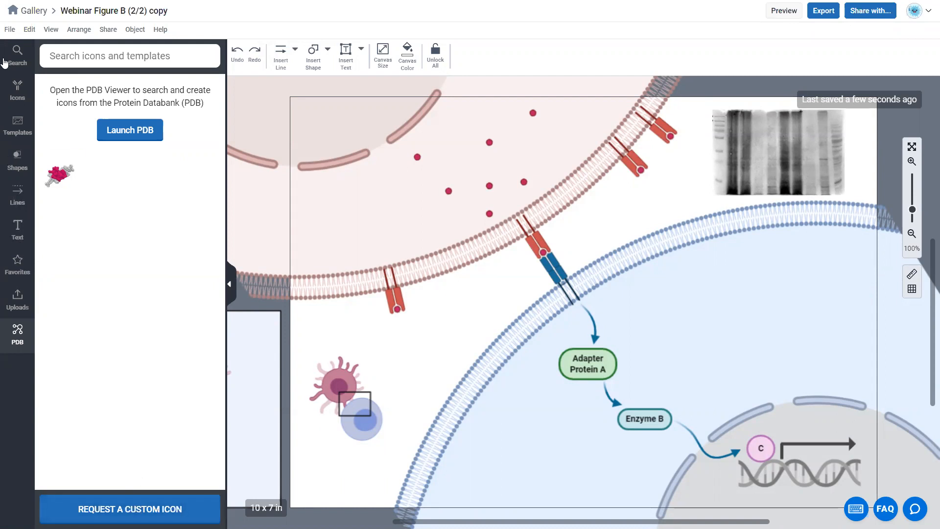
Step: Look over the icon and template categories and the custom icon request form, closing the form without submitting
{"action": "left_click", "coordinate": [16, 93]}
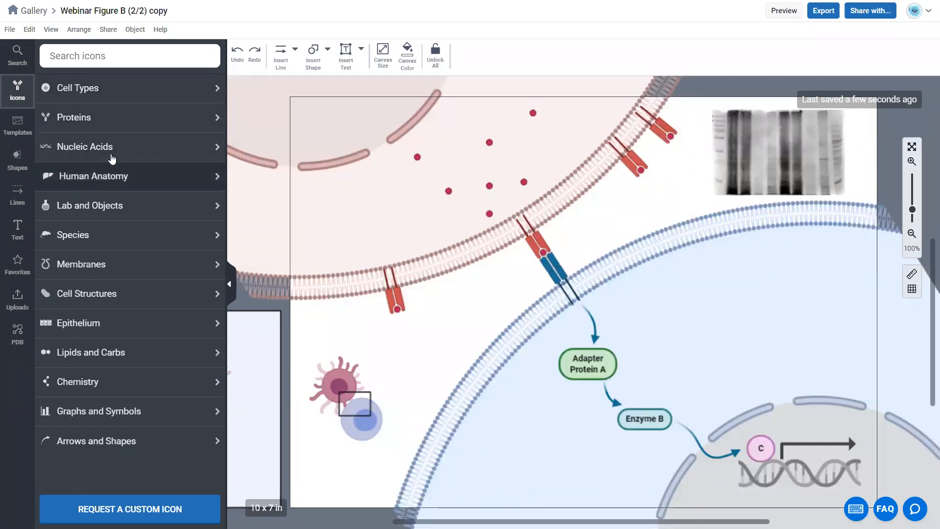
{"action": "left_click", "coordinate": [18, 125]}
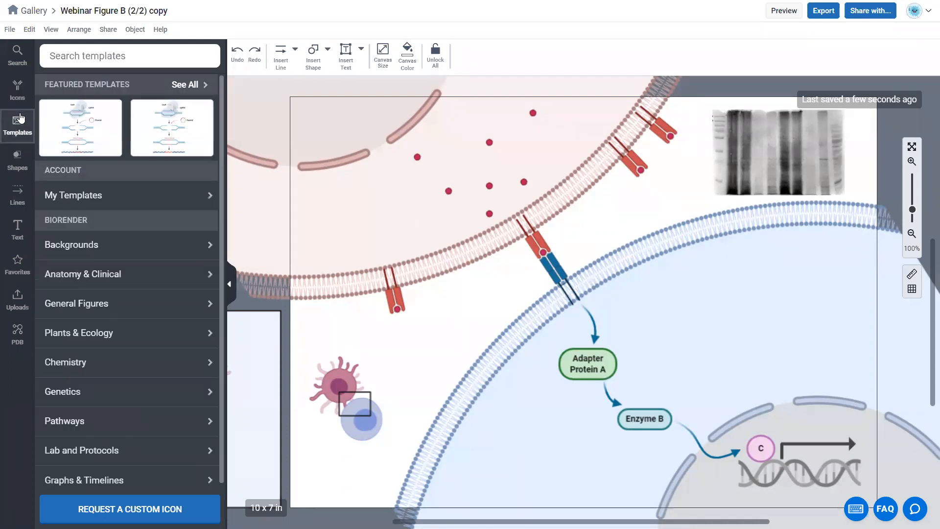
{"action": "left_click", "coordinate": [13, 88]}
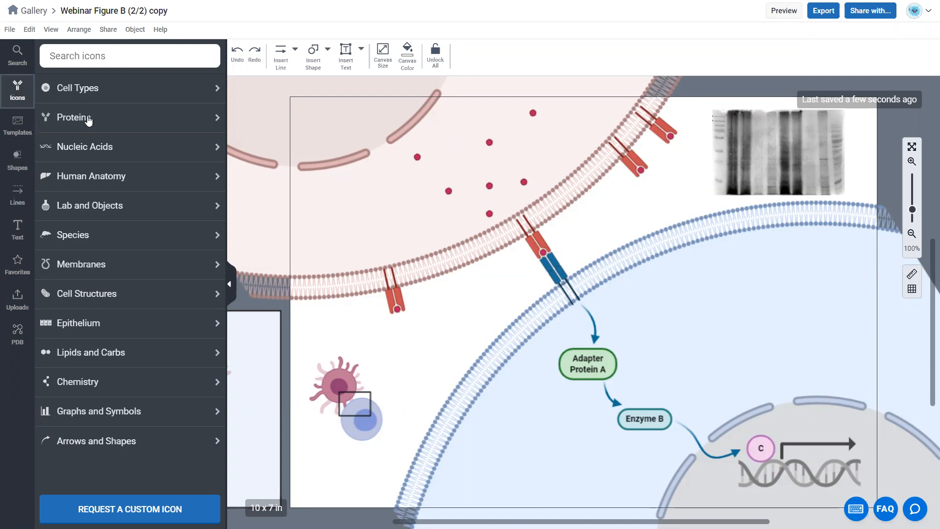
{"action": "left_click", "coordinate": [138, 512]}
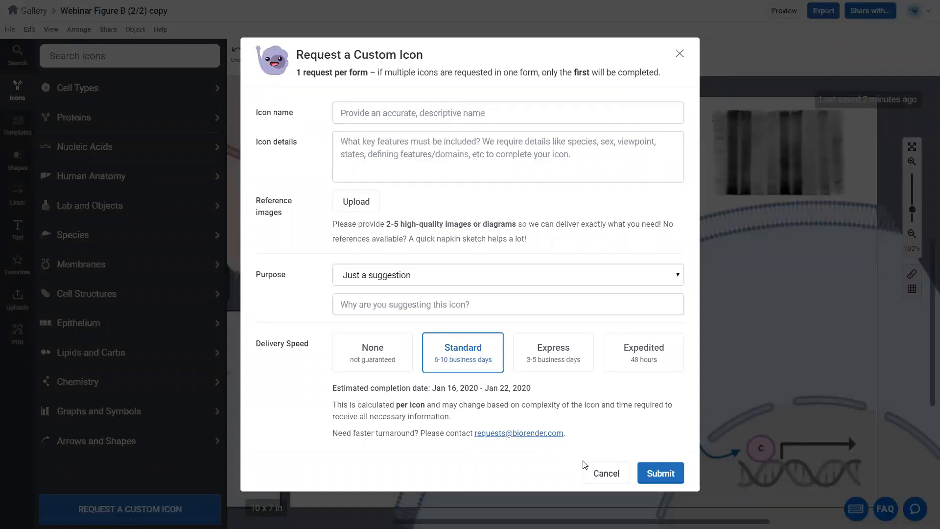
{"action": "left_click", "coordinate": [598, 476]}
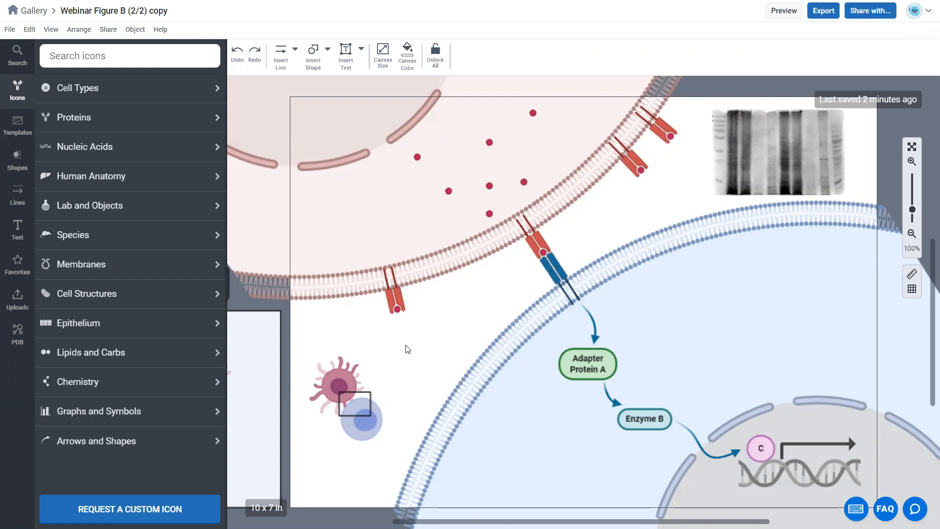
Step: Place a Bent Double Arrow beside the dendritic cell and T-cell inset and extend both of its arrow ends
{"action": "left_click", "coordinate": [16, 203]}
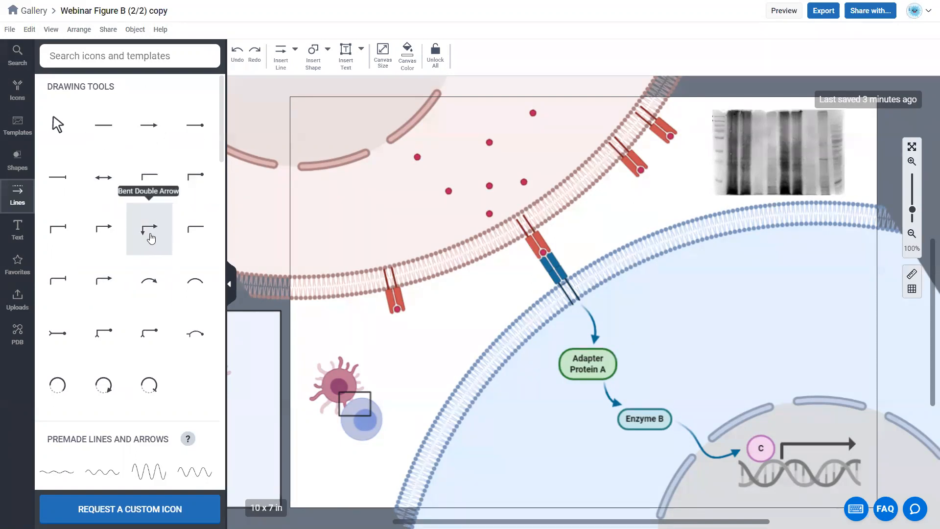
{"action": "left_click", "coordinate": [150, 237]}
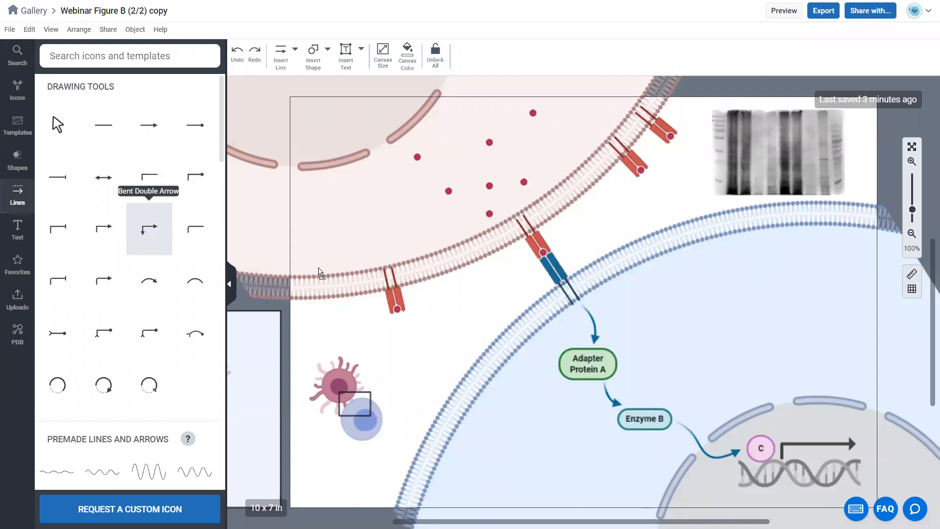
{"action": "left_click", "coordinate": [428, 349]}
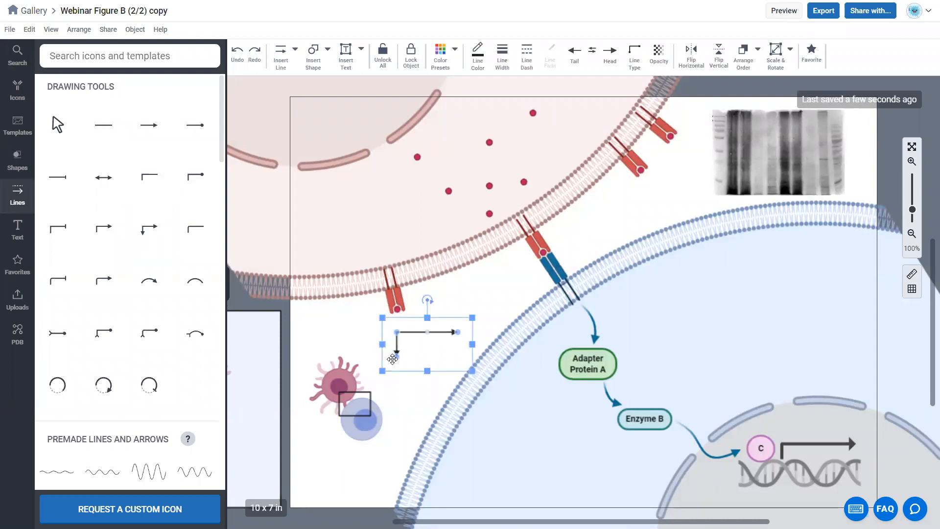
{"action": "left_click_drag", "start_coordinate": [398, 358], "coordinate": [417, 409]}
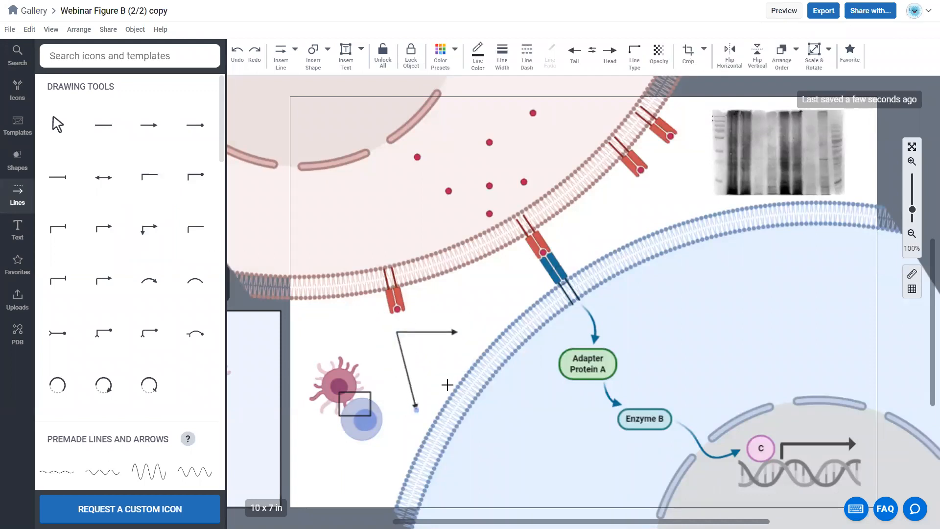
{"action": "left_click_drag", "start_coordinate": [458, 333], "coordinate": [472, 332]}
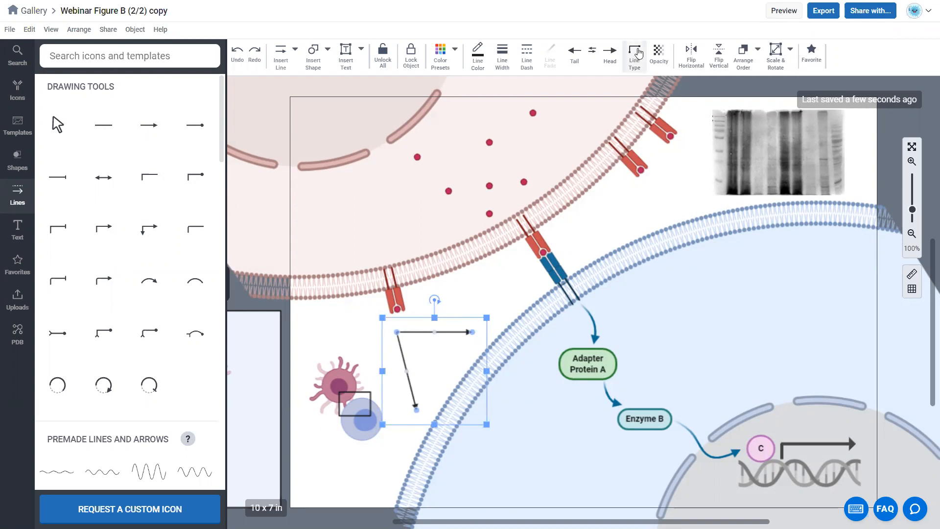
Step: Change the bent double arrow's line type to Curved Line and reshape its bend into a smooth arc
{"action": "left_click", "coordinate": [638, 53]}
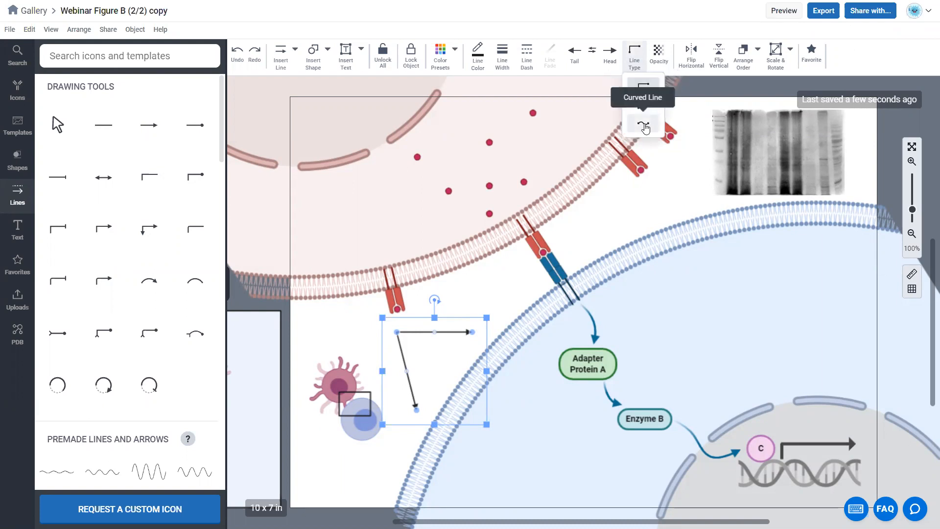
{"action": "left_click", "coordinate": [645, 128]}
{"action": "left_click_drag", "start_coordinate": [396, 333], "coordinate": [407, 366]}
{"action": "left_click", "coordinate": [500, 301]}
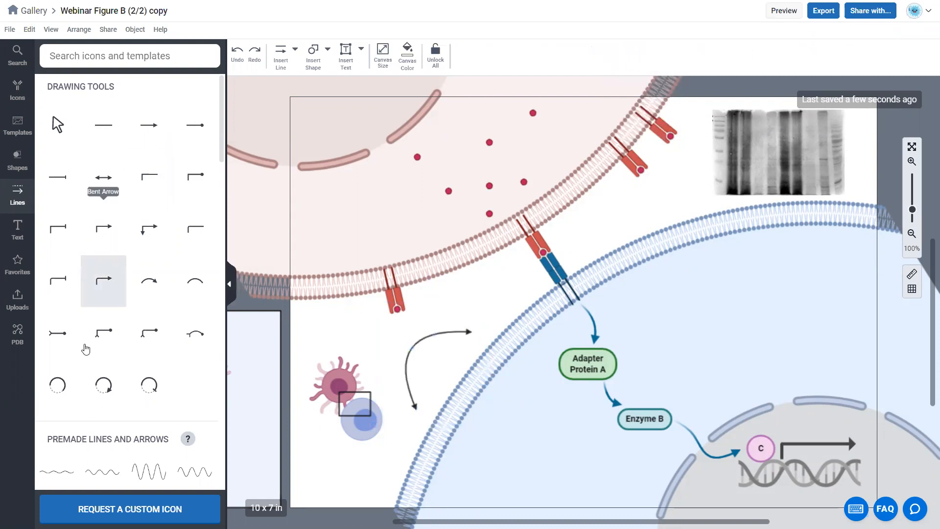
Step: Place a curved line below the pink cell's membrane and put an arrowhead on both its tail and head
{"action": "left_click_drag", "start_coordinate": [384, 278], "coordinate": [479, 284]}
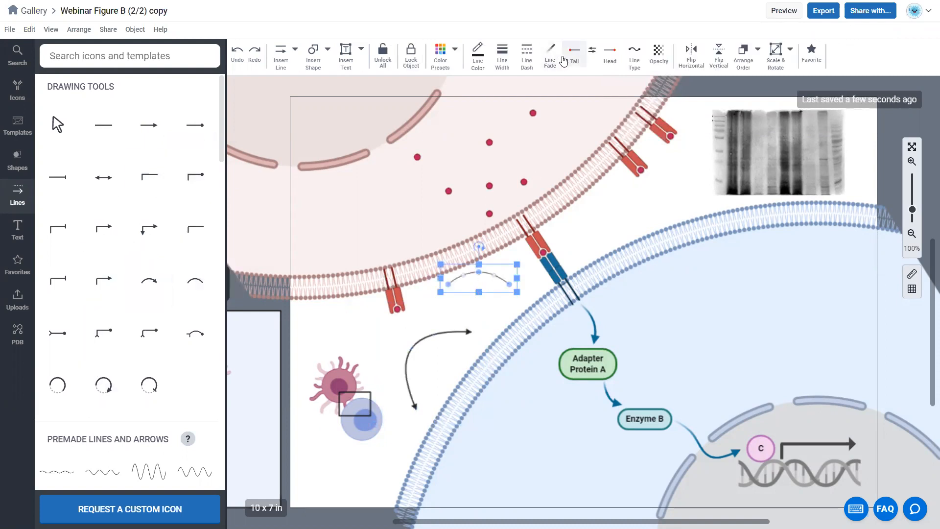
{"action": "left_click", "coordinate": [573, 54]}
{"action": "left_click", "coordinate": [600, 79]}
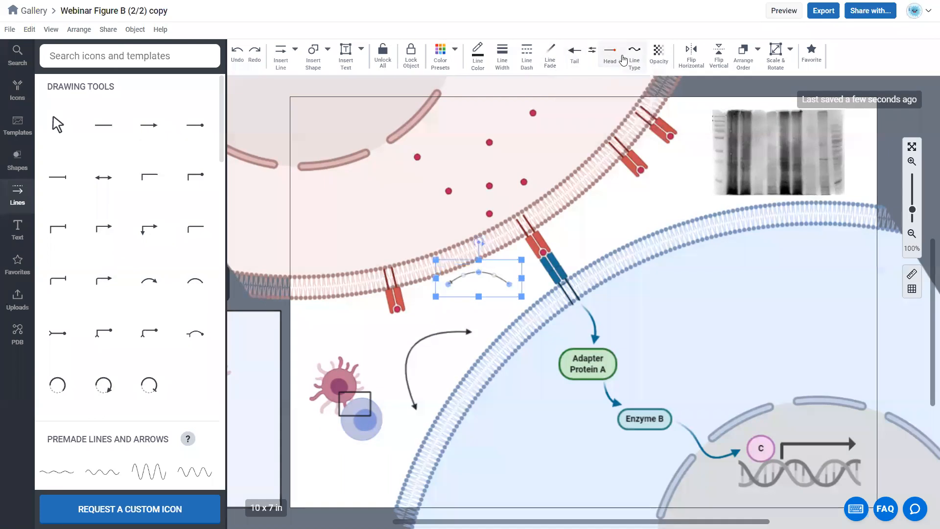
{"action": "left_click", "coordinate": [612, 55]}
{"action": "left_click", "coordinate": [631, 81]}
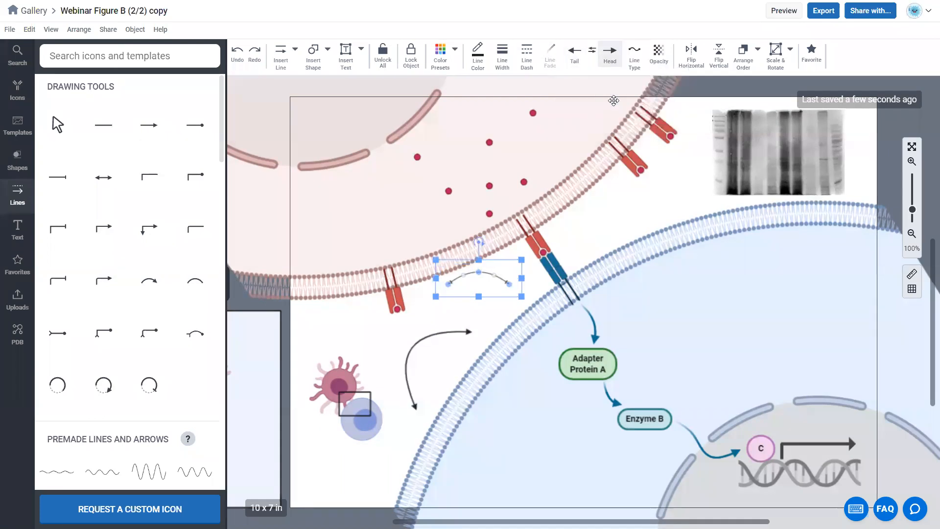
{"action": "left_click", "coordinate": [488, 317]}
{"action": "left_click", "coordinate": [478, 279]}
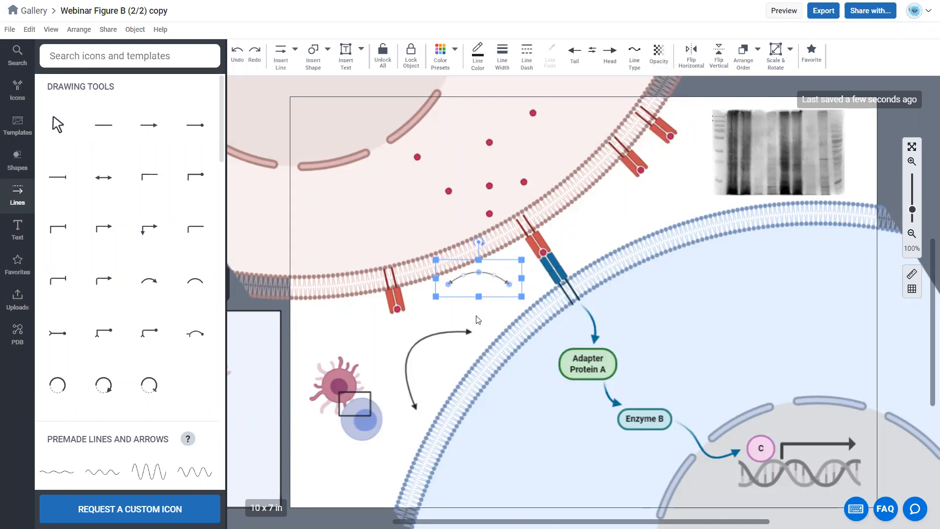
{"action": "left_click", "coordinate": [474, 319]}
Step: Move the small curved double arrow down from the pink membrane and shift the larger curved double arrow up around it
{"action": "left_click_drag", "start_coordinate": [484, 273], "coordinate": [465, 301]}
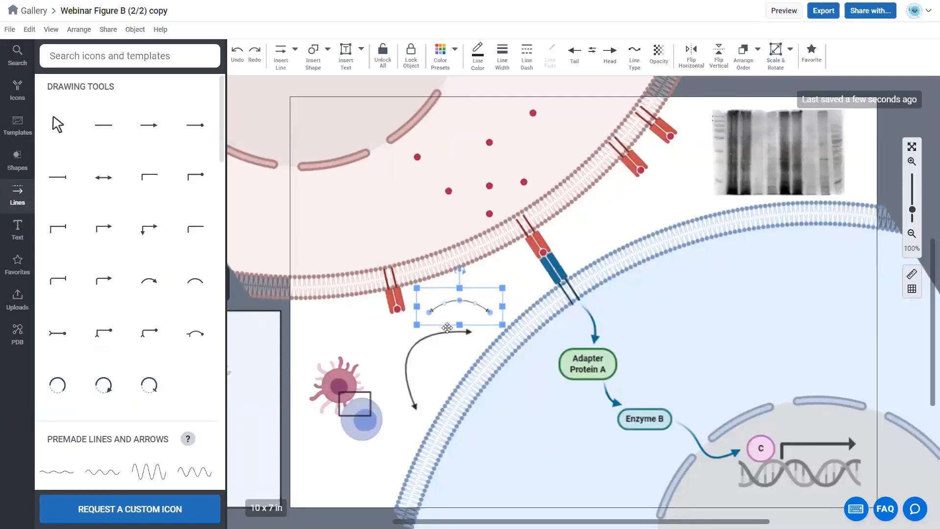
{"action": "left_click", "coordinate": [417, 349]}
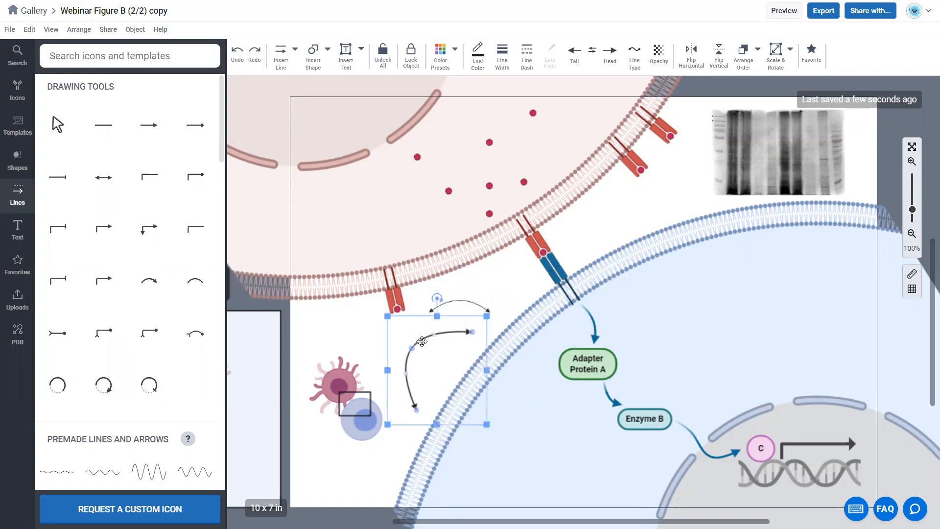
{"action": "left_click_drag", "start_coordinate": [421, 339], "coordinate": [276, 301]}
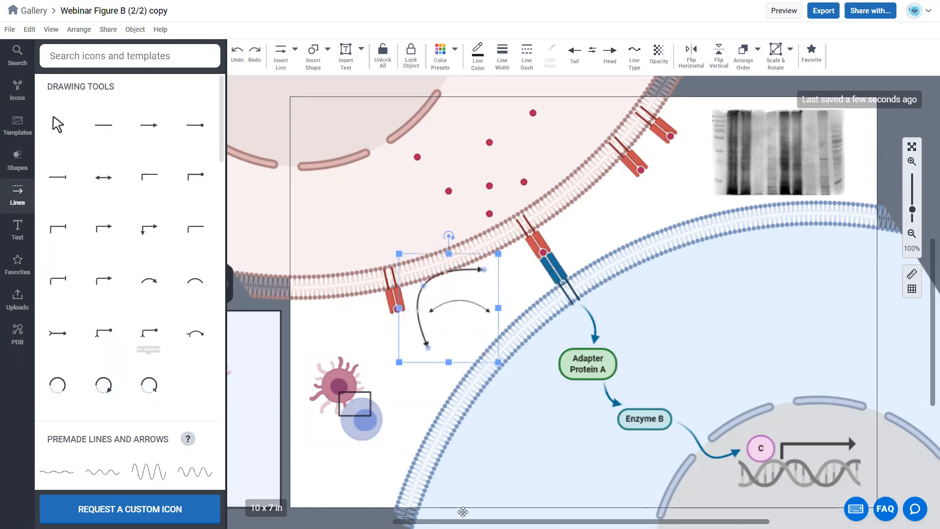
Step: Place an Arc Arrow in the empty area below the canvas, enlarge it to about double size, and shift it closer to the canvas
{"action": "left_click_drag", "start_coordinate": [462, 521], "coordinate": [309, 521]}
{"action": "scroll", "coordinate": [410, 415], "scroll_direction": "down", "scroll_amount": 5}
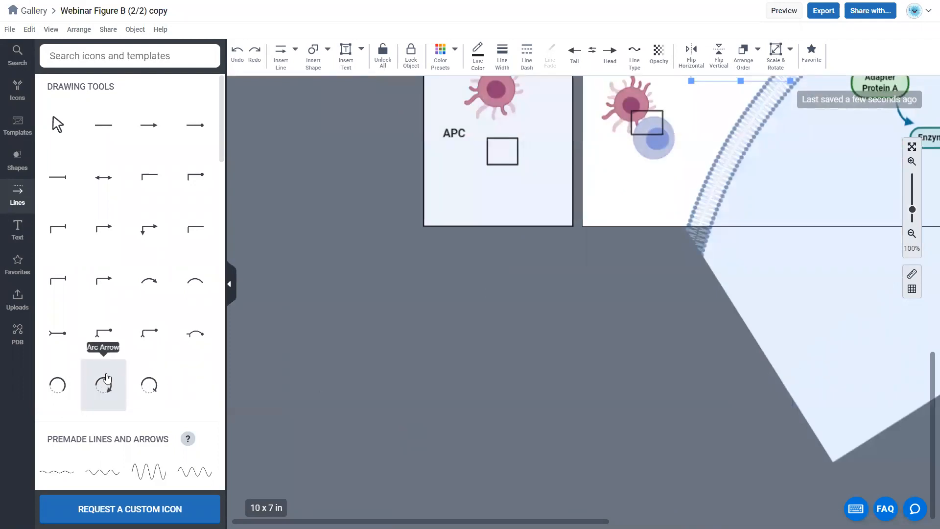
{"action": "left_click_drag", "start_coordinate": [108, 382], "coordinate": [395, 371]}
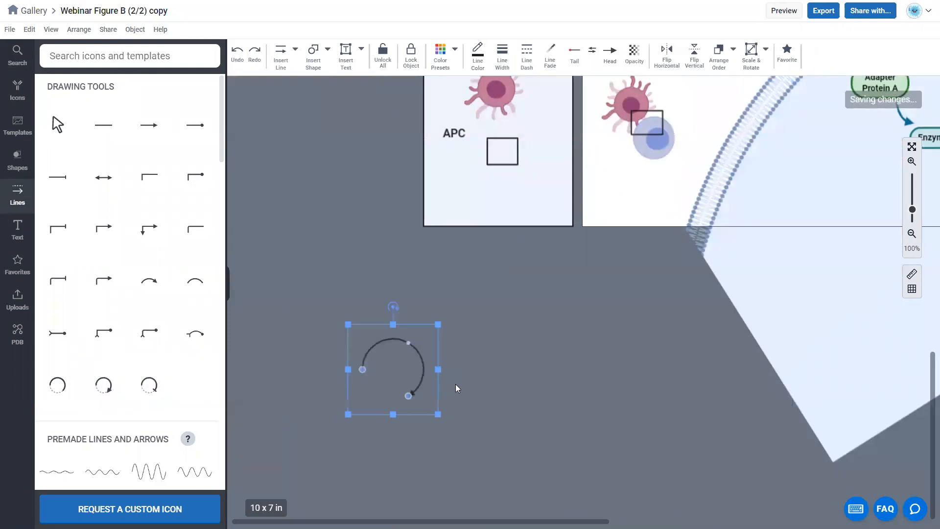
{"action": "left_click_drag", "start_coordinate": [439, 415], "coordinate": [535, 511]}
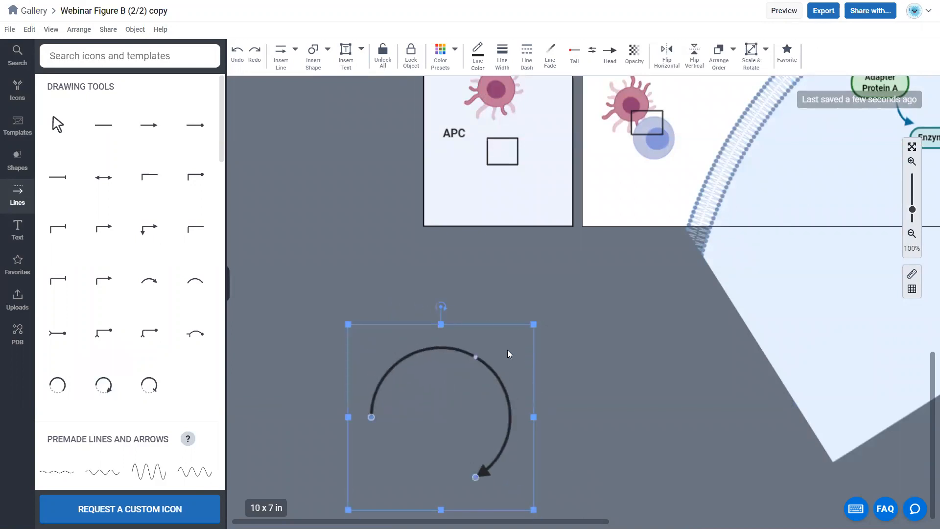
{"action": "left_click_drag", "start_coordinate": [505, 315], "coordinate": [520, 231]}
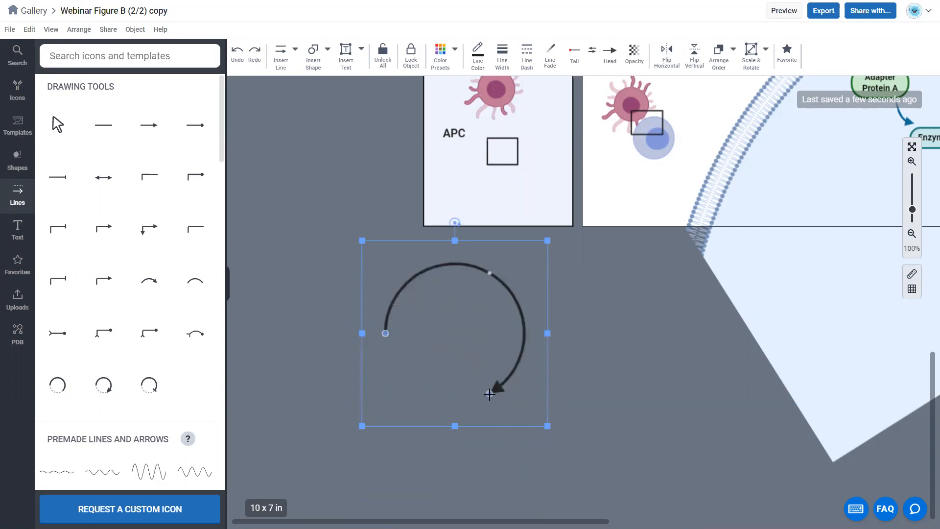
Step: Extend the arc arrow's head around into a nearly closed circle and enlarge the circular arrow
{"action": "left_click_drag", "start_coordinate": [490, 394], "coordinate": [451, 409]}
{"action": "left_click_drag", "start_coordinate": [500, 356], "coordinate": [403, 338]}
{"action": "left_click", "coordinate": [496, 341]}
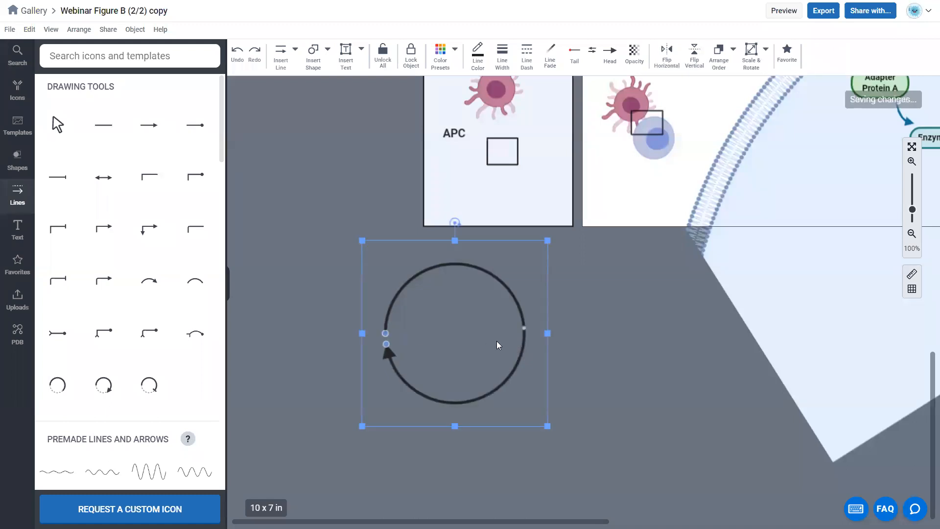
{"action": "left_click", "coordinate": [591, 363]}
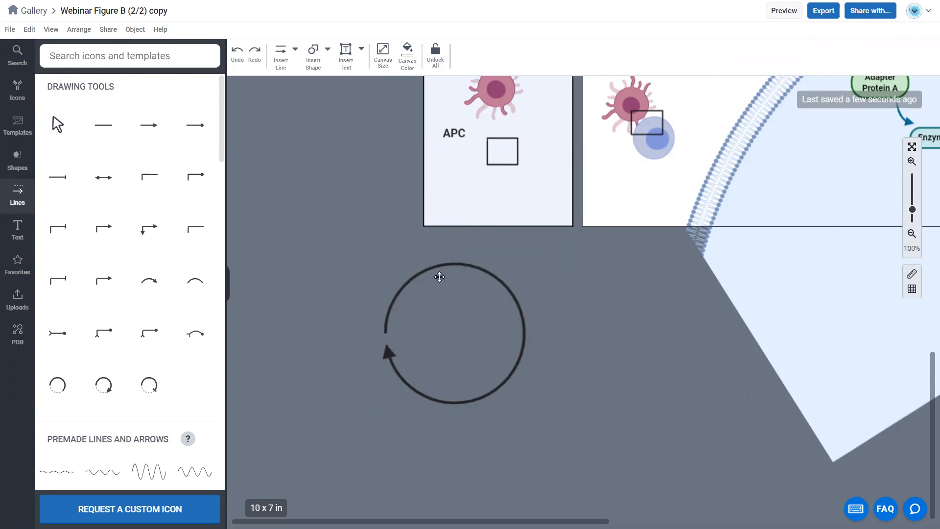
{"action": "left_click", "coordinate": [525, 328]}
{"action": "left_click_drag", "start_coordinate": [548, 426], "coordinate": [605, 483]}
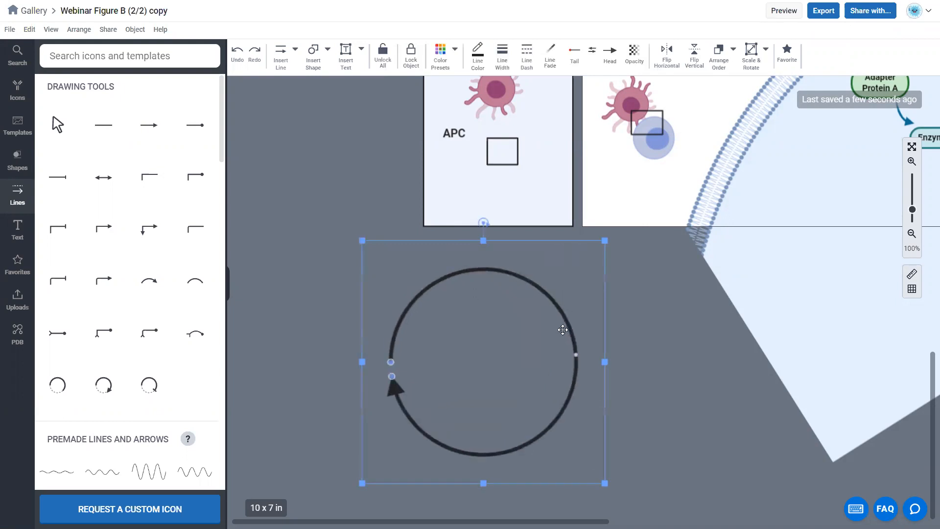
Step: Split the circular arrow on its right side into two arcs and adjust their ends to space them around the circle
{"action": "left_click", "coordinate": [577, 356]}
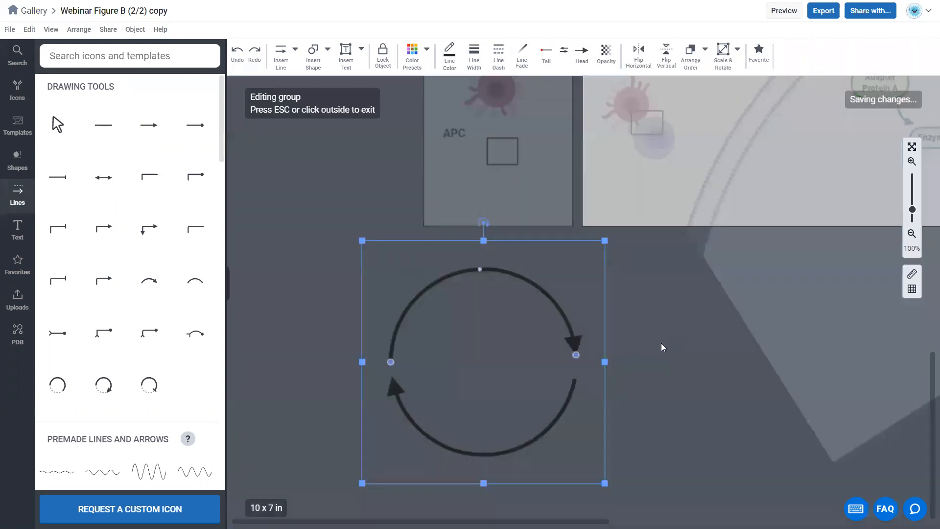
{"action": "left_click", "coordinate": [571, 386]}
{"action": "left_click", "coordinate": [551, 293]}
{"action": "left_click_drag", "start_coordinate": [391, 357], "coordinate": [403, 315]}
{"action": "left_click_drag", "start_coordinate": [582, 355], "coordinate": [563, 410]}
{"action": "left_click", "coordinate": [573, 385]}
{"action": "left_click_drag", "start_coordinate": [391, 377], "coordinate": [390, 362]}
Step: Split the upper and lower arcs to make a four-arrow cycle, and extend the bottom arrow's head toward the left arrow
{"action": "left_click", "coordinate": [511, 269]}
{"action": "left_click", "coordinate": [511, 274]}
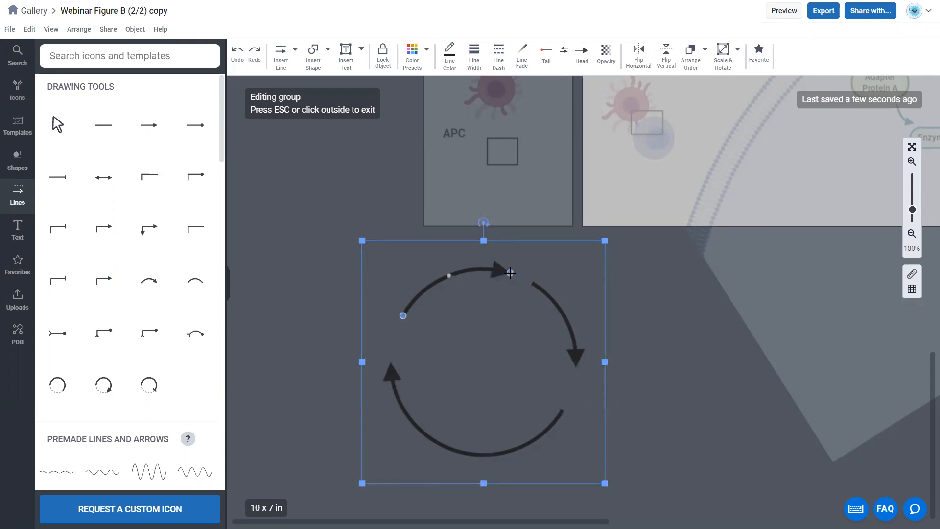
{"action": "left_click", "coordinate": [490, 453]}
{"action": "left_click", "coordinate": [460, 454]}
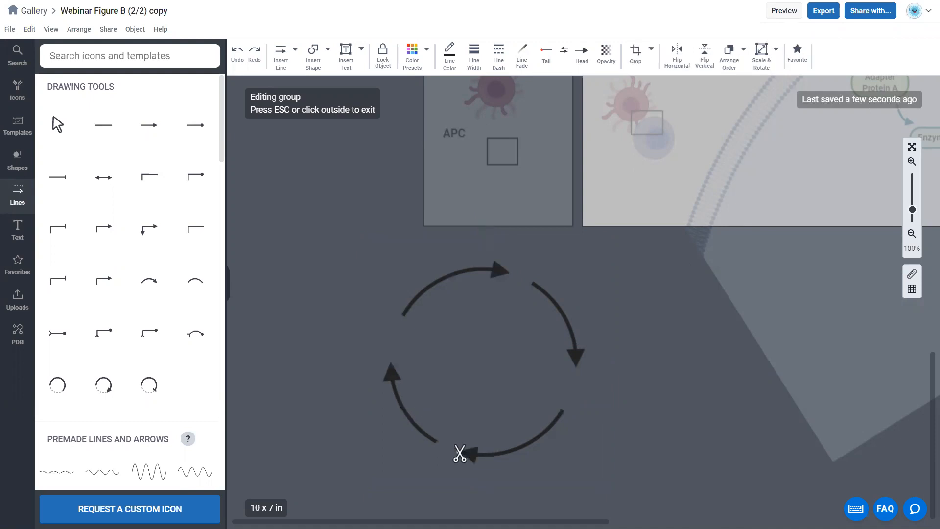
{"action": "left_click_drag", "start_coordinate": [459, 453], "coordinate": [419, 427]}
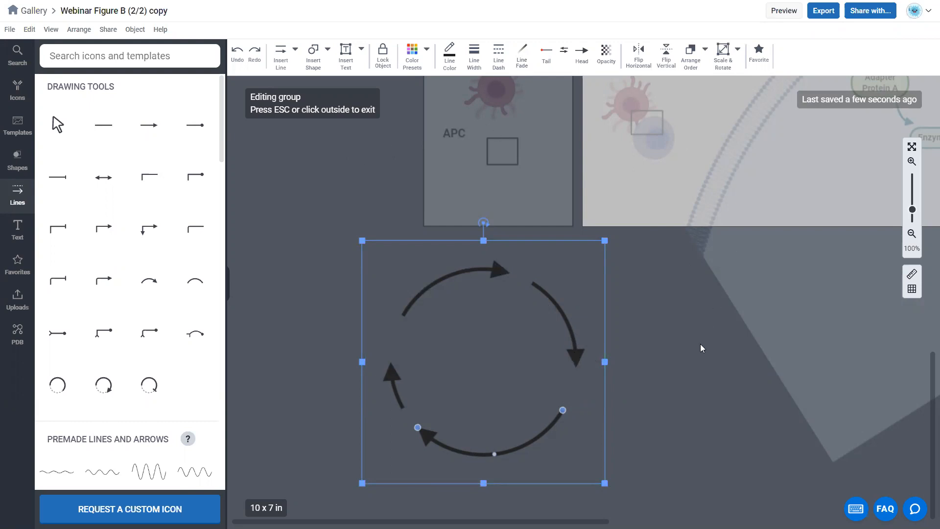
{"action": "left_click", "coordinate": [644, 338]}
Step: Nudge the grouped cycle arrows slightly and lengthen the bottom arrow's starting end within the group
{"action": "left_click", "coordinate": [552, 324]}
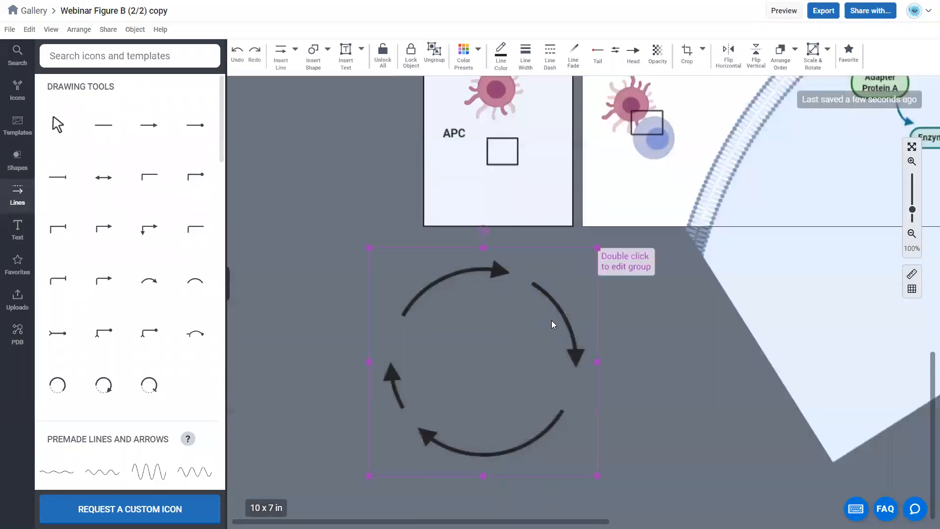
{"action": "left_click_drag", "start_coordinate": [568, 317], "coordinate": [558, 349]}
{"action": "double_click", "coordinate": [563, 312]}
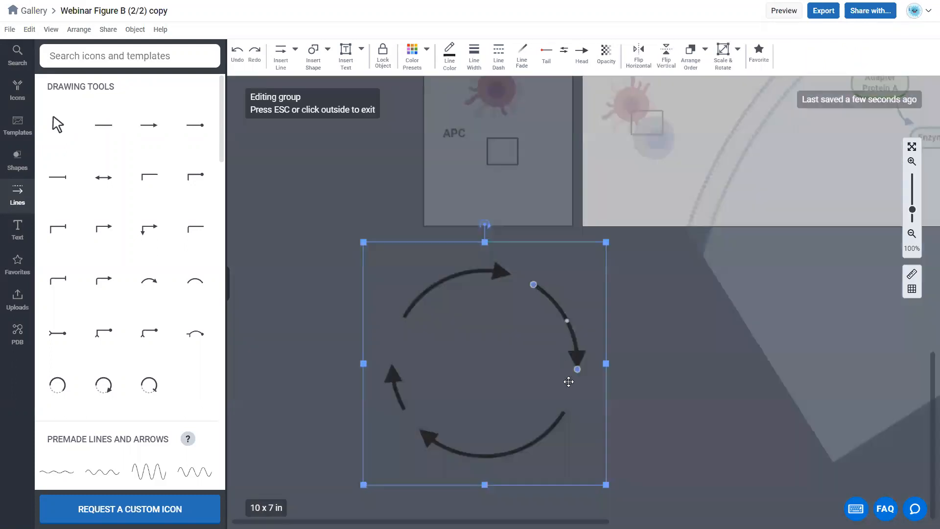
{"action": "left_click", "coordinate": [561, 414]}
{"action": "left_click_drag", "start_coordinate": [563, 412], "coordinate": [569, 401]}
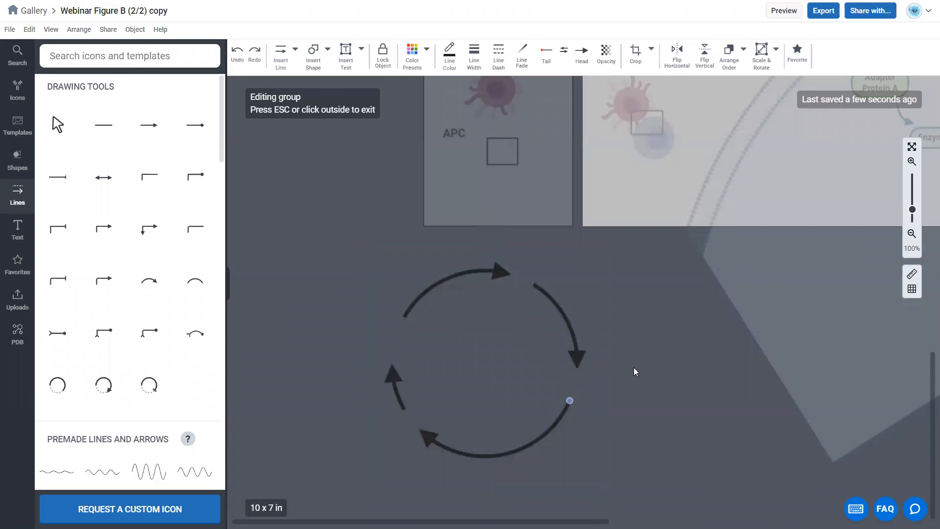
{"action": "left_click", "coordinate": [668, 357]}
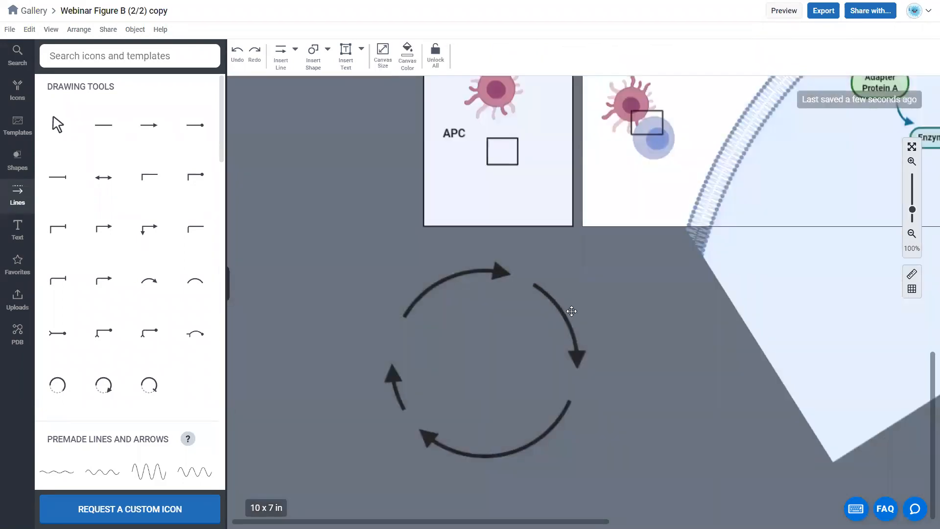
Step: Apply a line fade to the grouped cycle arrows and set their line width to 12 pt
{"action": "left_click", "coordinate": [571, 311]}
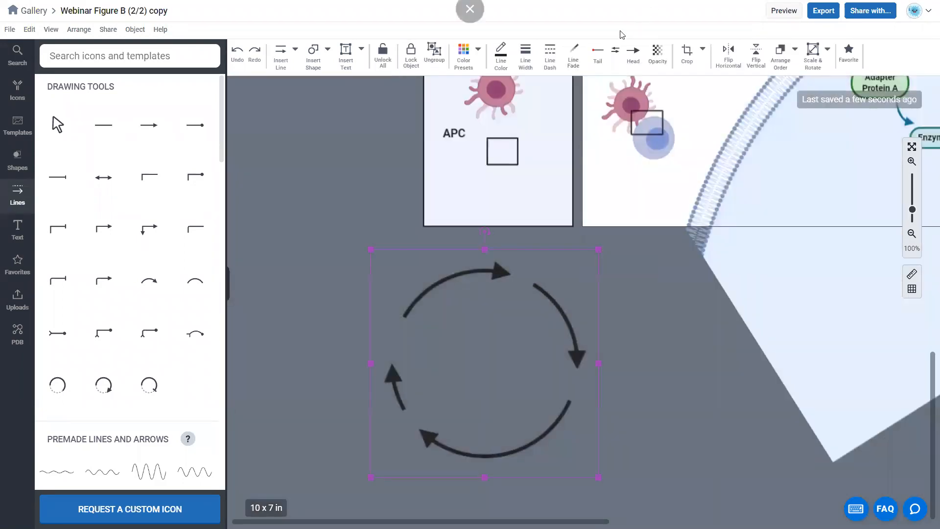
{"action": "left_click", "coordinate": [571, 63]}
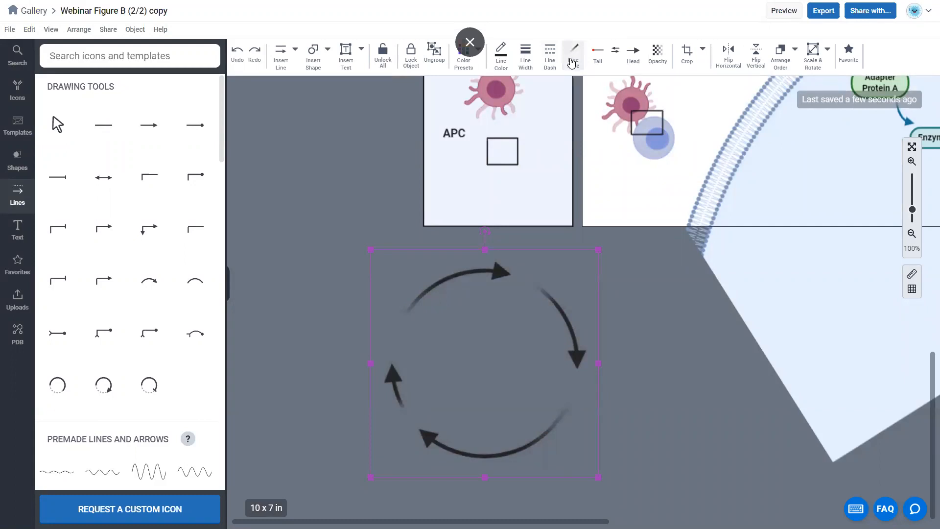
{"action": "left_click", "coordinate": [526, 56]}
{"action": "left_click_drag", "start_coordinate": [566, 85], "coordinate": [574, 86]}
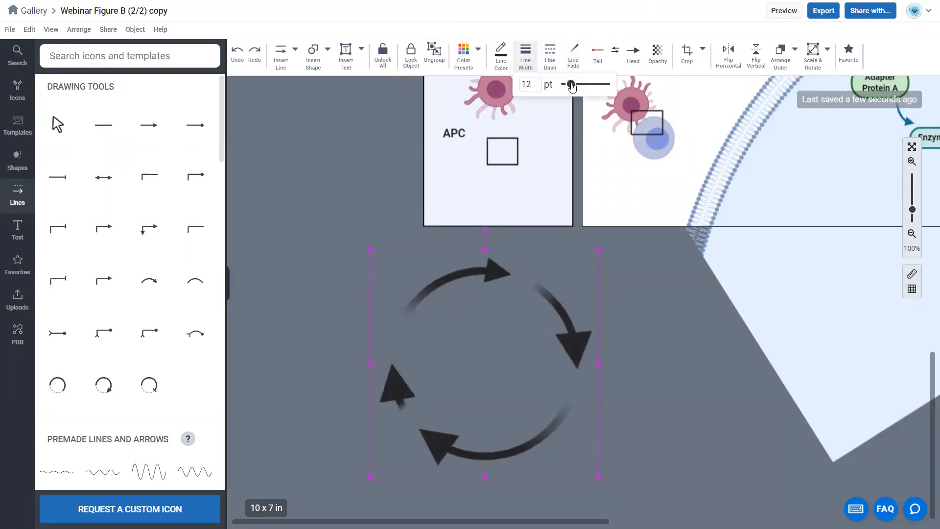
Step: Change the cycle arrows' heads to the barbed arrowhead style and reduce the head size to 50%
{"action": "left_click", "coordinate": [633, 57]}
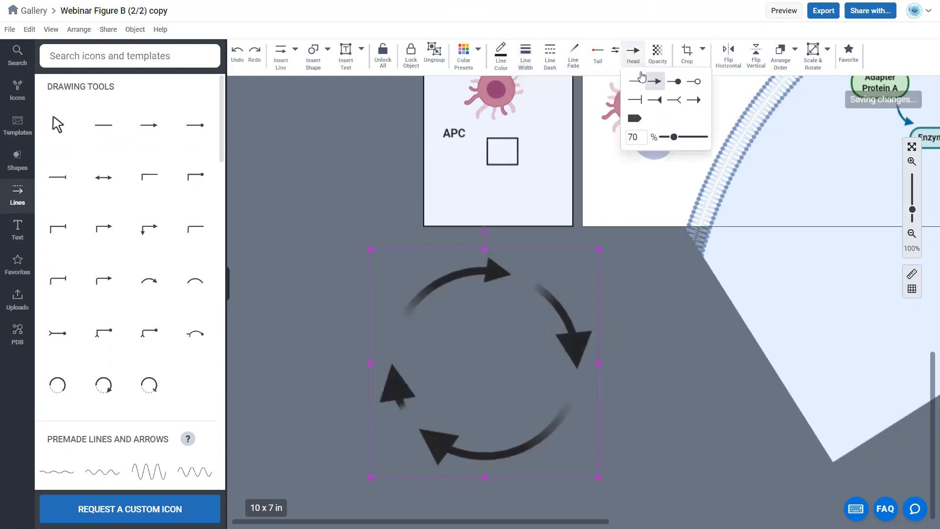
{"action": "left_click", "coordinate": [690, 101]}
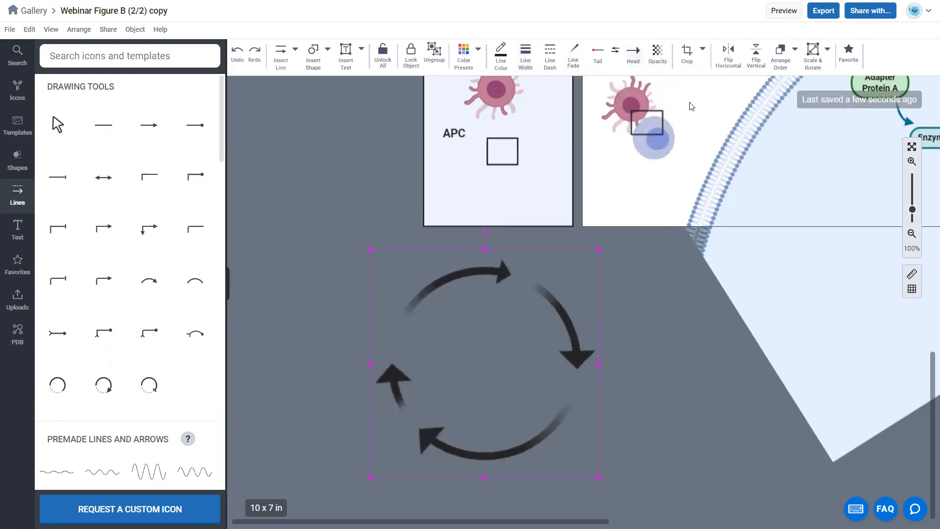
{"action": "left_click", "coordinate": [634, 54]}
{"action": "left_click_drag", "start_coordinate": [674, 138], "coordinate": [669, 143]}
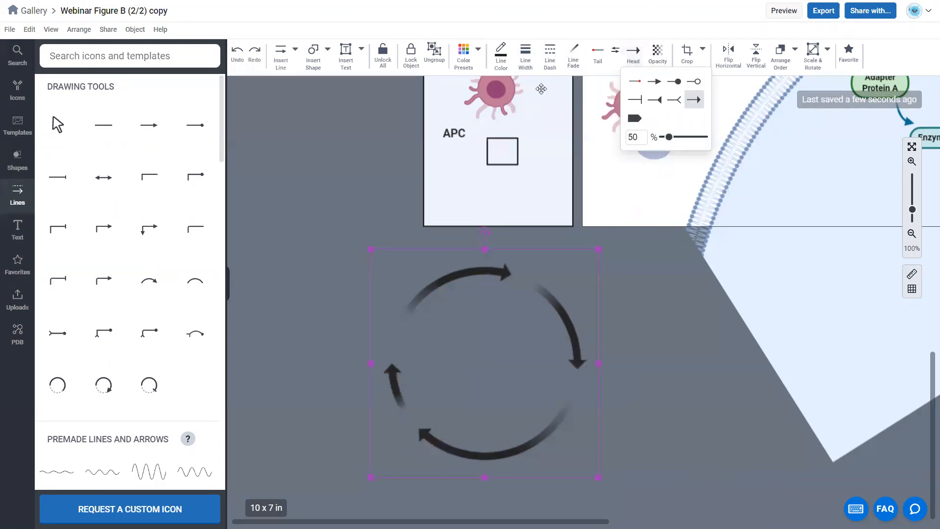
Step: Recolor the grouped cycle arrows to the muted red B95757 and deselect them
{"action": "left_click", "coordinate": [500, 53]}
{"action": "left_click", "coordinate": [559, 135]}
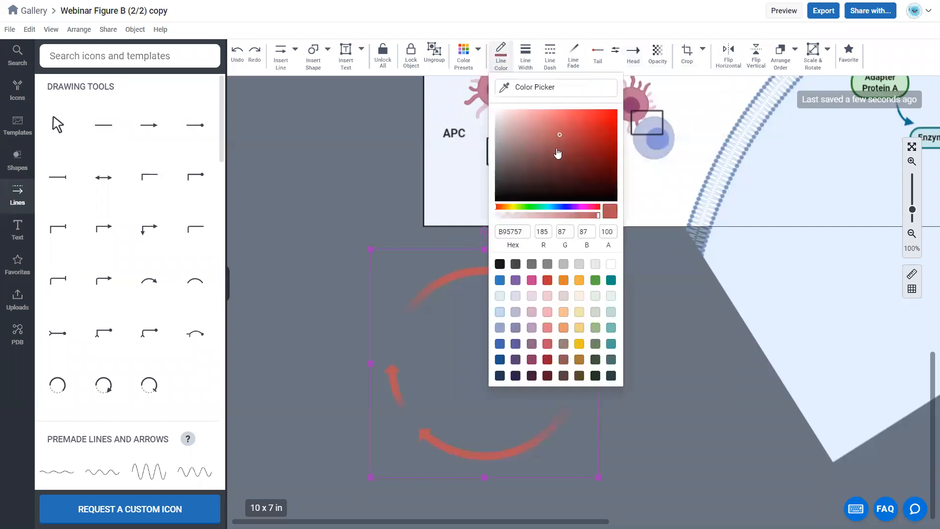
{"action": "left_click", "coordinate": [647, 308]}
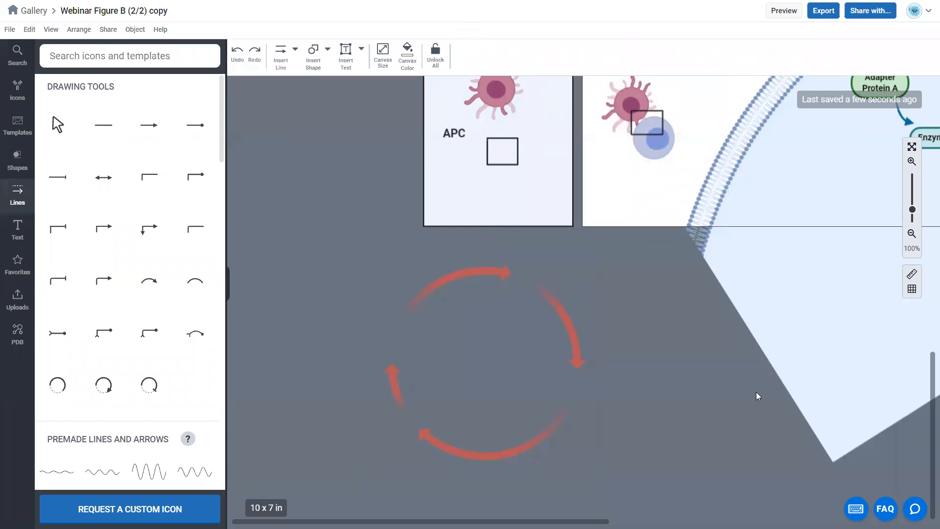
Step: Leave the figure for the gallery and view the Anatomy & Clinical category of the BioRender templates
{"action": "scroll", "coordinate": [605, 390], "scroll_direction": "right", "scroll_amount": 3}
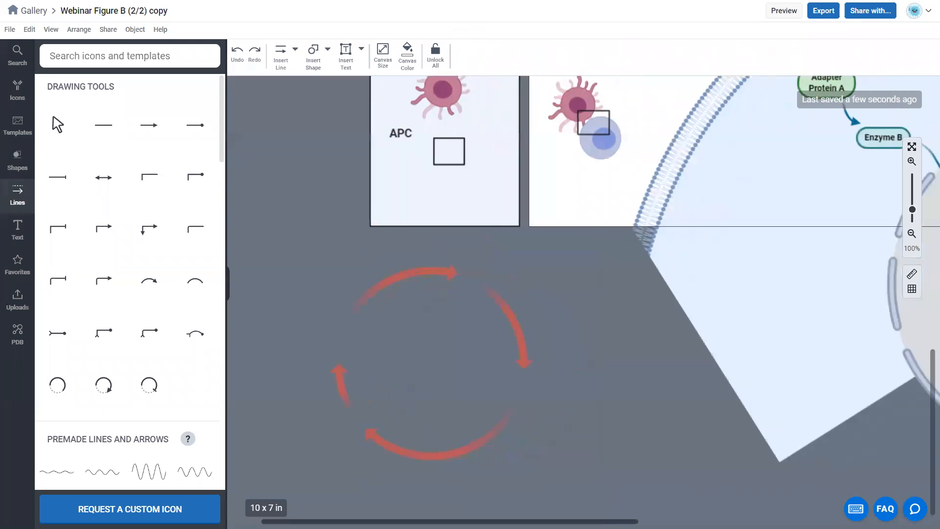
{"action": "scroll", "coordinate": [604, 393], "scroll_direction": "up", "scroll_amount": 4}
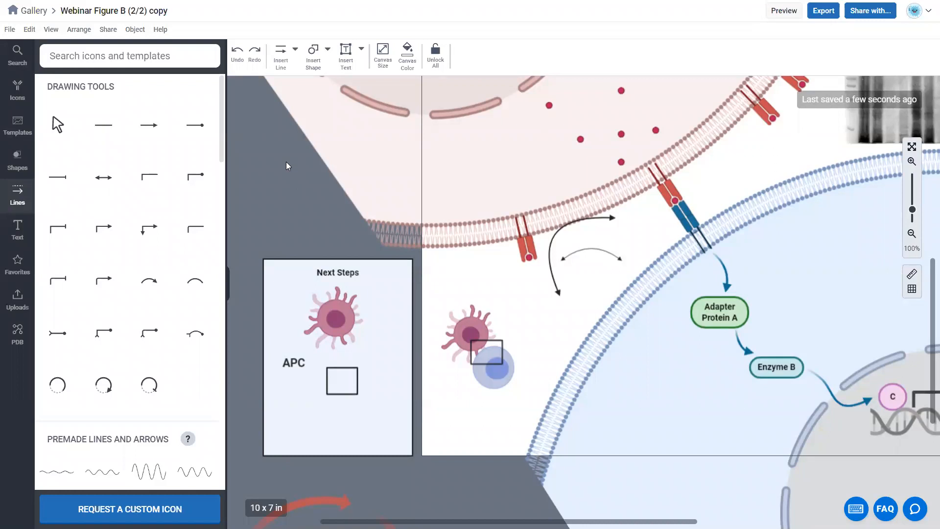
{"action": "left_click", "coordinate": [32, 11]}
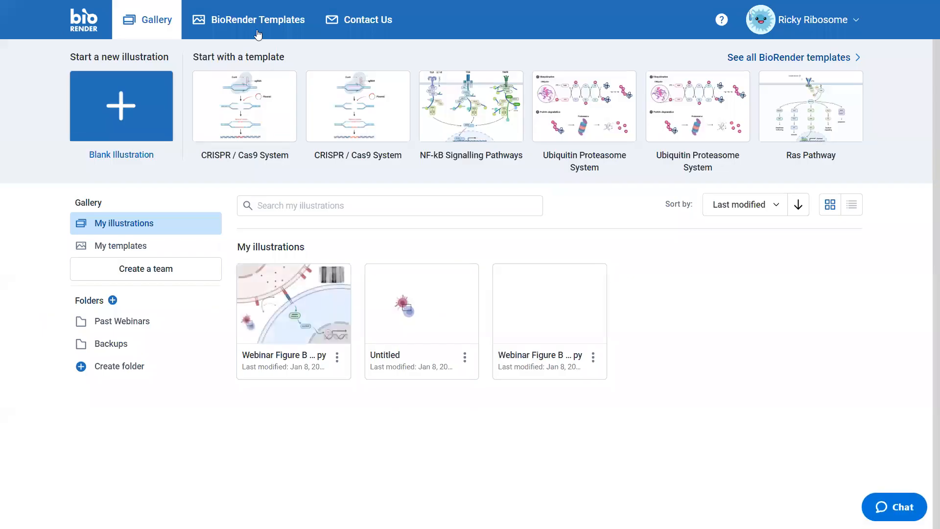
{"action": "left_click", "coordinate": [259, 32]}
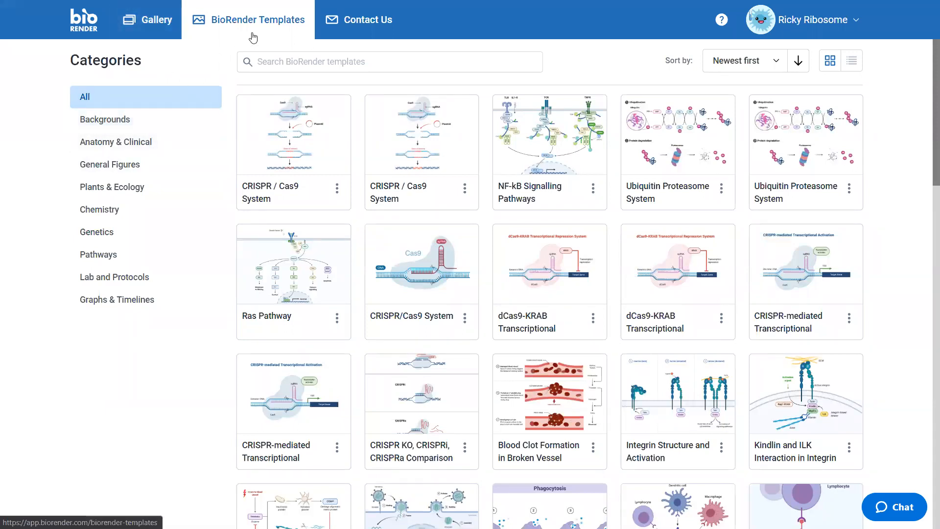
{"action": "left_click", "coordinate": [188, 142]}
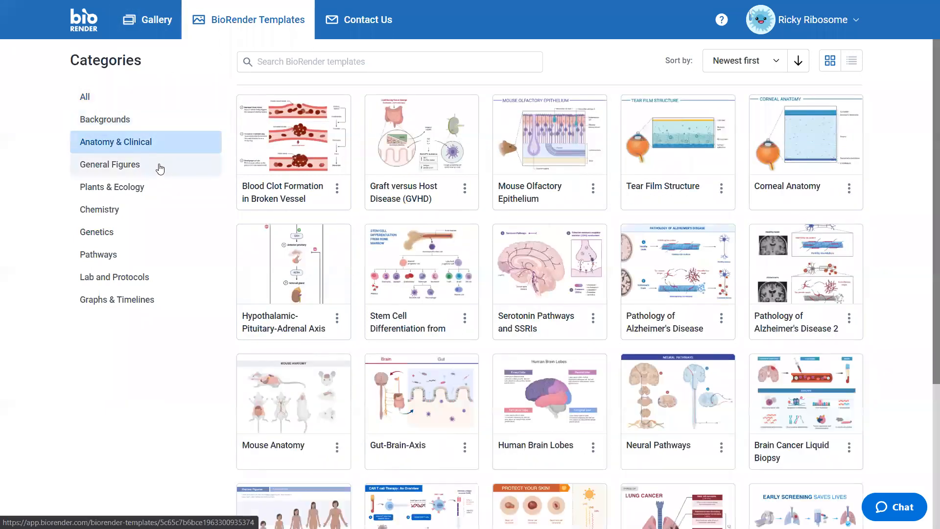
Step: Preview the Blood Clot Formation in Broken Vessel template in the General Figures category and dismiss the preview
{"action": "left_click", "coordinate": [162, 167]}
{"action": "left_click", "coordinate": [314, 133]}
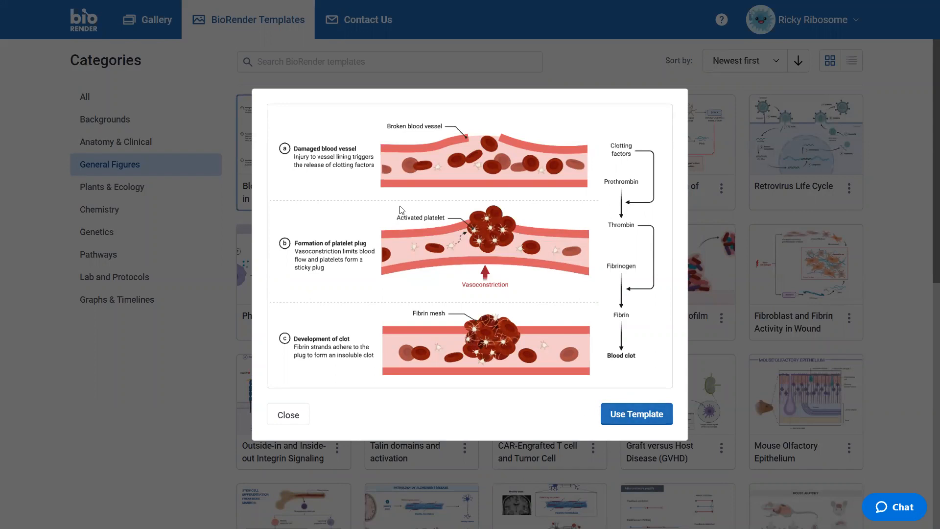
{"action": "left_click", "coordinate": [194, 392]}
Step: Preview the first Ubiquitin Proteasome System template in the Pathways category, dismiss it and return to the gallery of own illustrations
{"action": "left_click", "coordinate": [151, 264]}
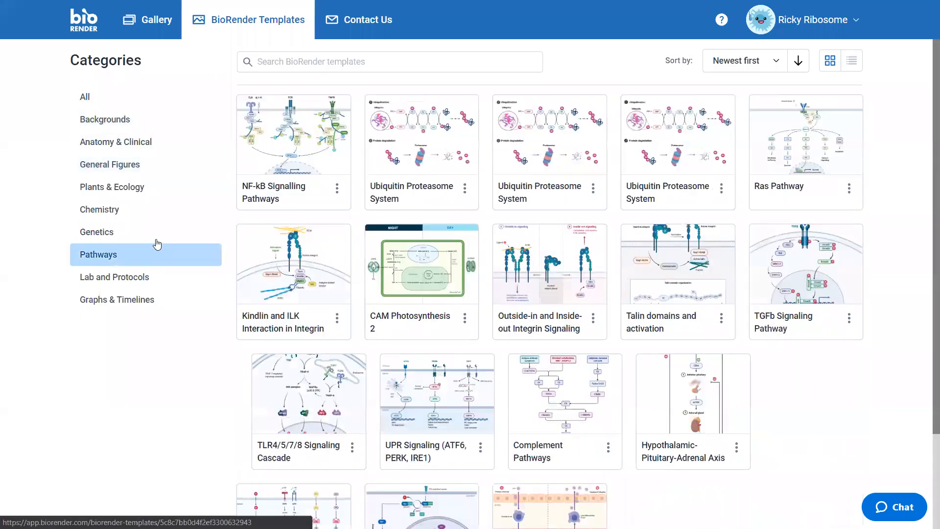
{"action": "left_click", "coordinate": [405, 152]}
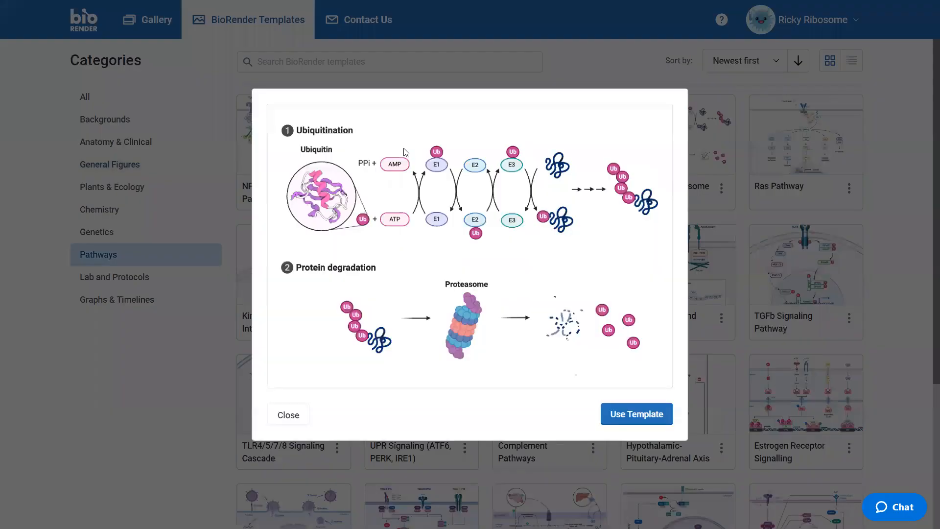
{"action": "left_click", "coordinate": [187, 326]}
{"action": "left_click", "coordinate": [154, 23]}
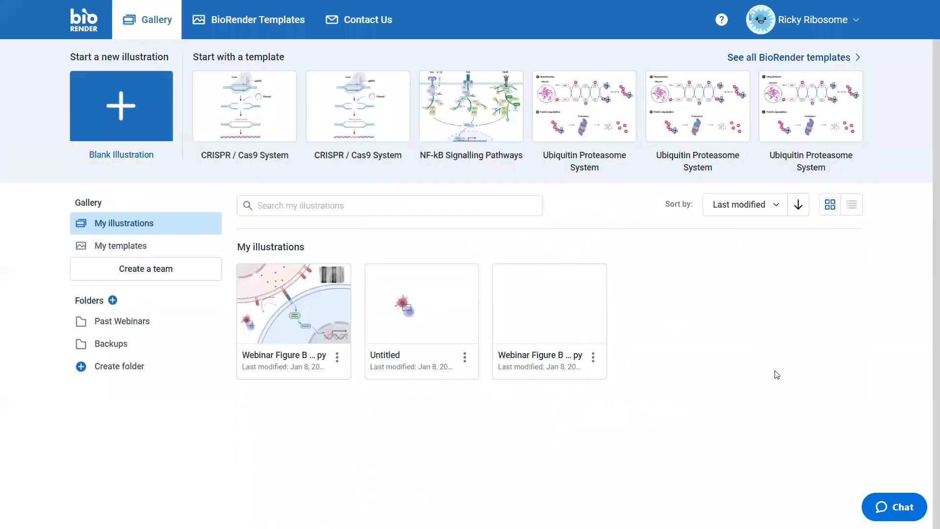
Step: Switch to the BioRender 101 webinar presentation in Google Slides, show it full screen and advance to the pricing slide
{"action": "key", "text": "F11"}
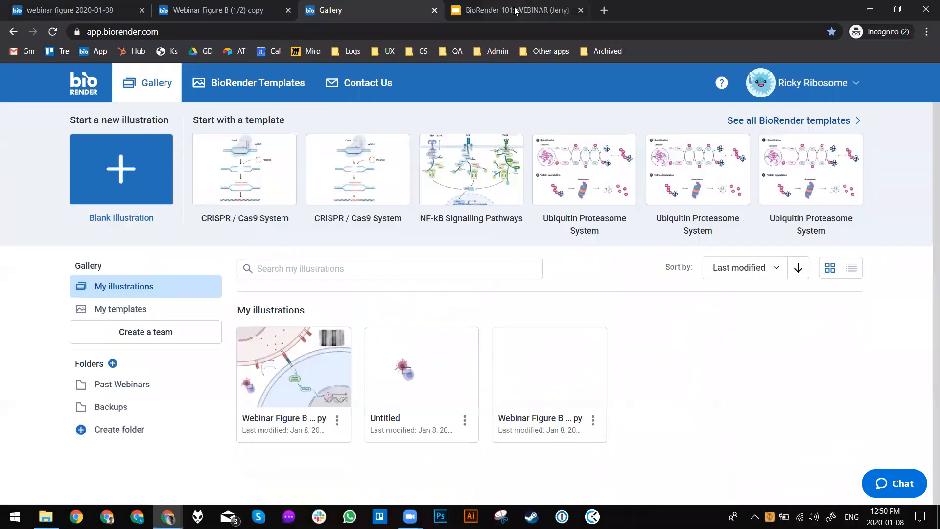
{"action": "left_click", "coordinate": [516, 12]}
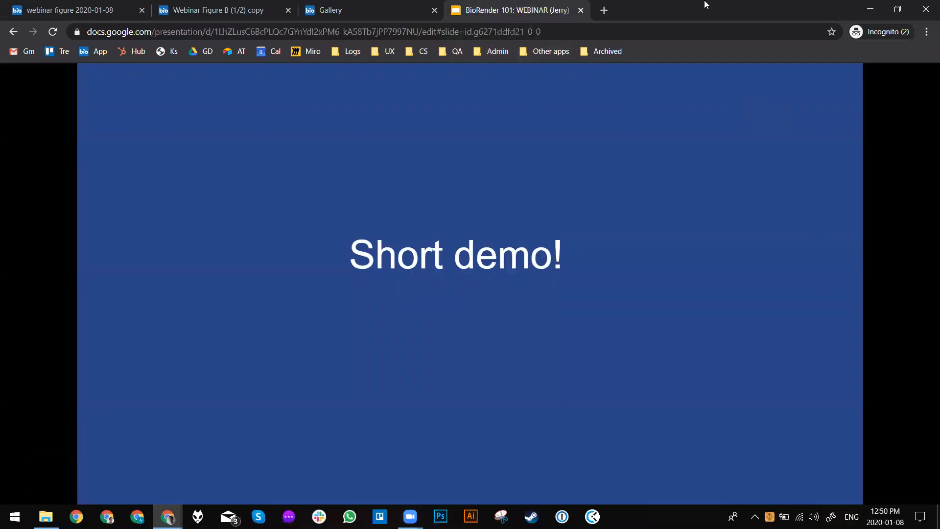
{"action": "key", "text": "F11"}
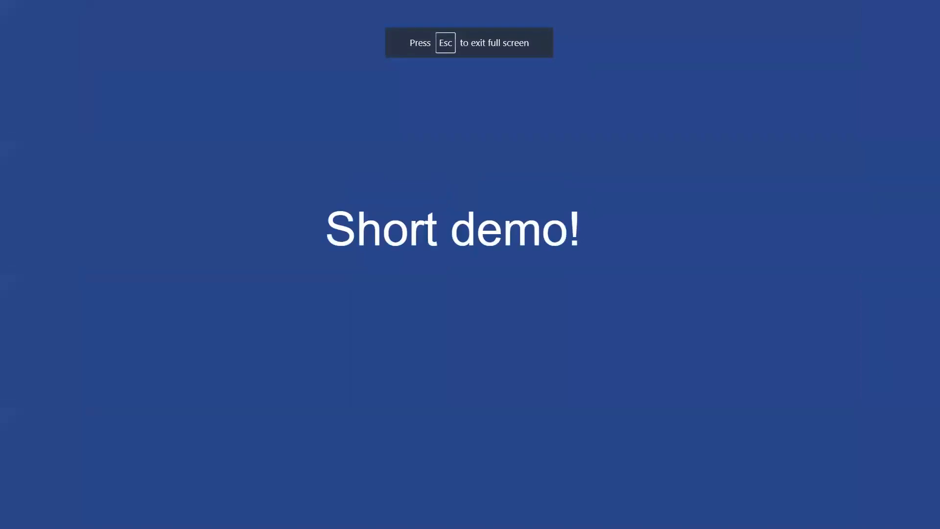
{"action": "key", "text": "Right"}
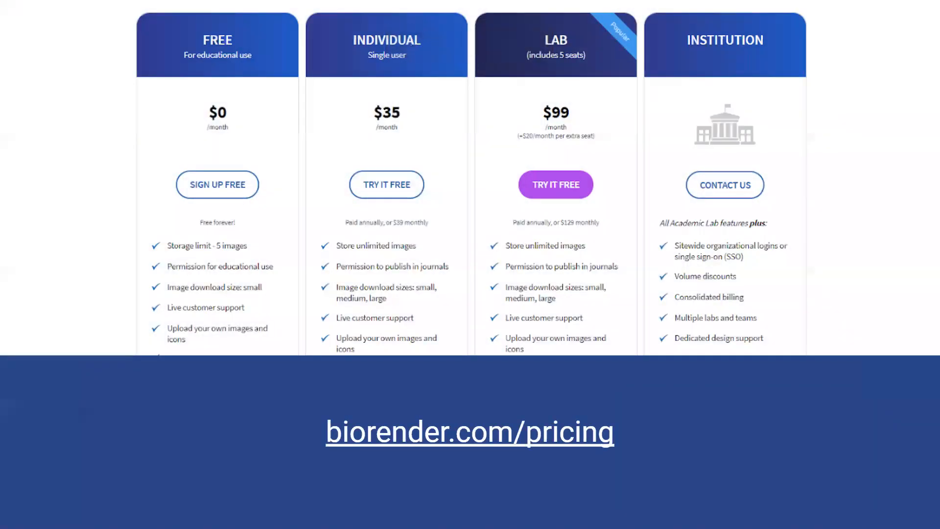